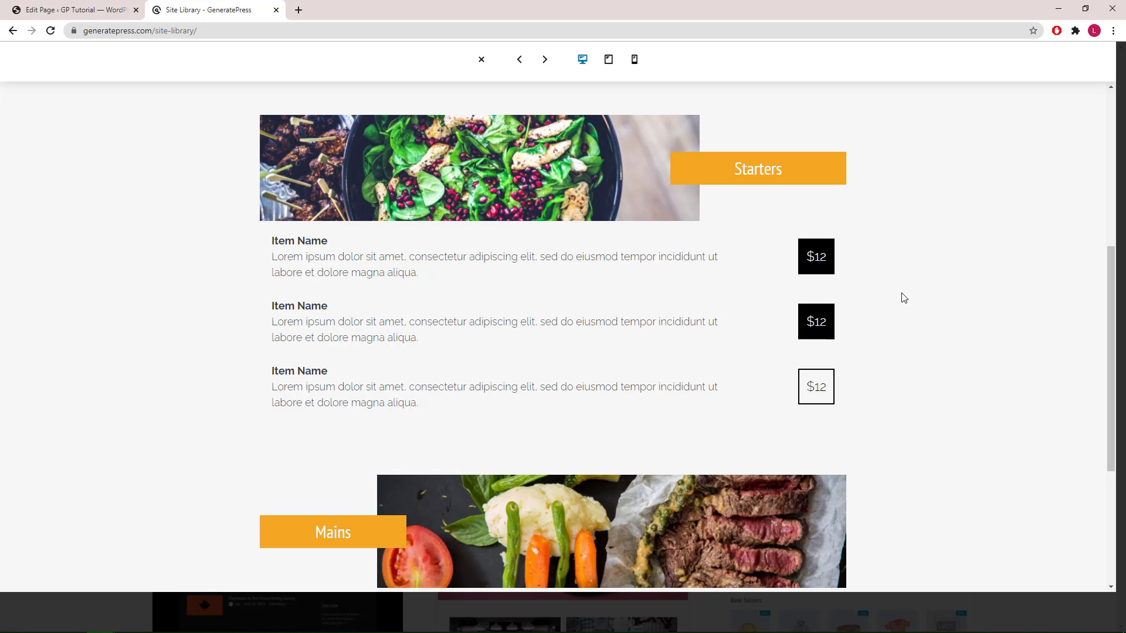
Examine the Grill template's menu page in the site library in both desktop and mobile previews.
{"action": "scroll", "coordinate": [1110, 299], "scroll_direction": "up", "scroll_amount": 1}
{"action": "left_click_drag", "start_coordinate": [1111, 288], "coordinate": [1111, 154]}
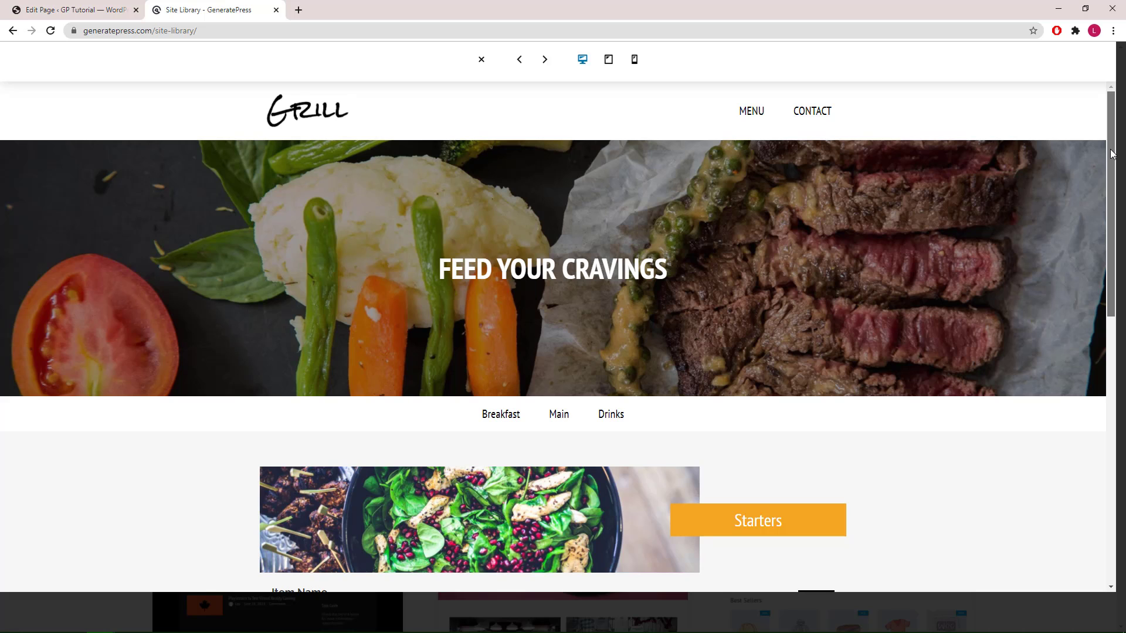
{"action": "left_click_drag", "start_coordinate": [1111, 154], "coordinate": [1113, 301]}
{"action": "left_click", "coordinate": [636, 61]}
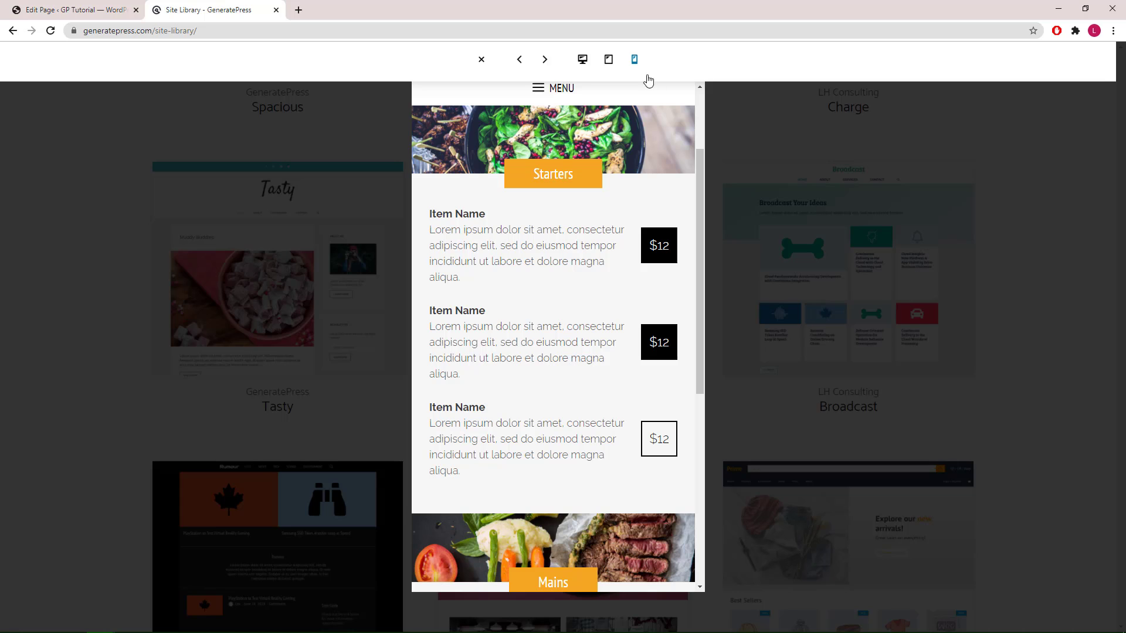
{"action": "mouse_move", "coordinate": [703, 171]}
{"action": "left_mouse_down"}
{"action": "mouse_move", "coordinate": [702, 152]}
{"action": "mouse_move", "coordinate": [706, 341]}
{"action": "mouse_move", "coordinate": [705, 182]}
{"action": "left_mouse_up"}
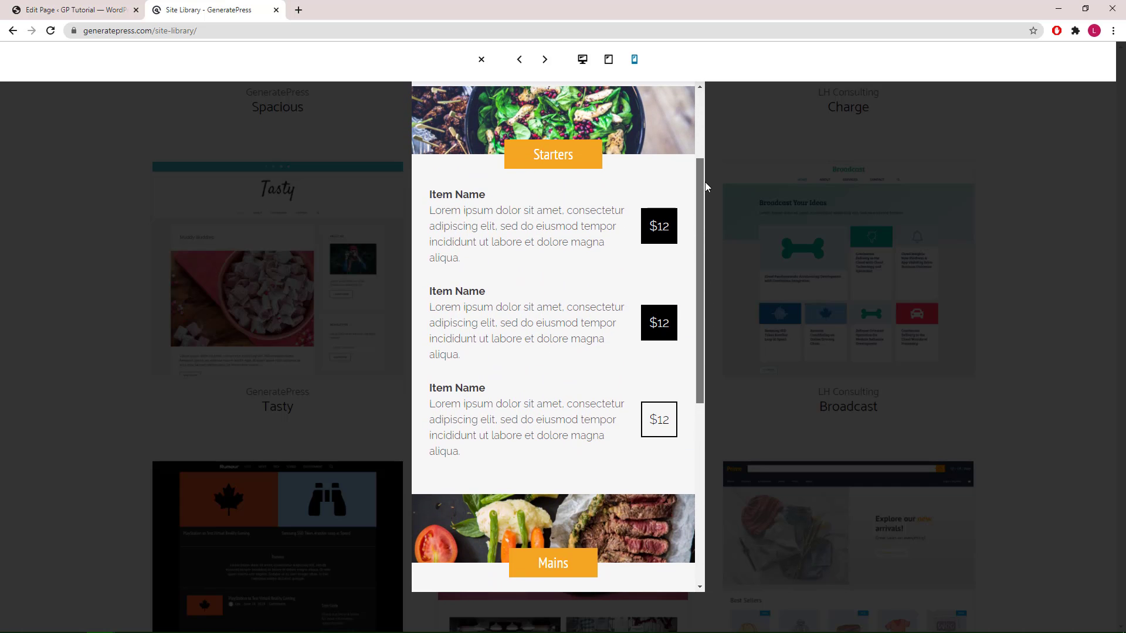
{"action": "left_click", "coordinate": [583, 60]}
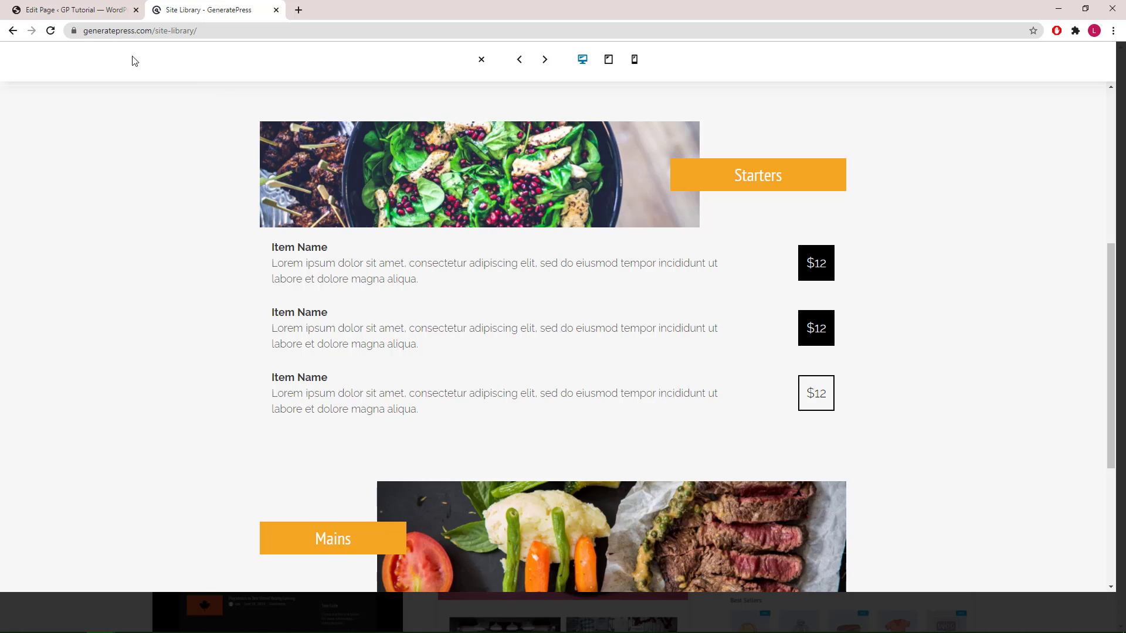
Return to the Grill - Menu page editor and set the page's content container to Full Width.
{"action": "left_click", "coordinate": [80, 12]}
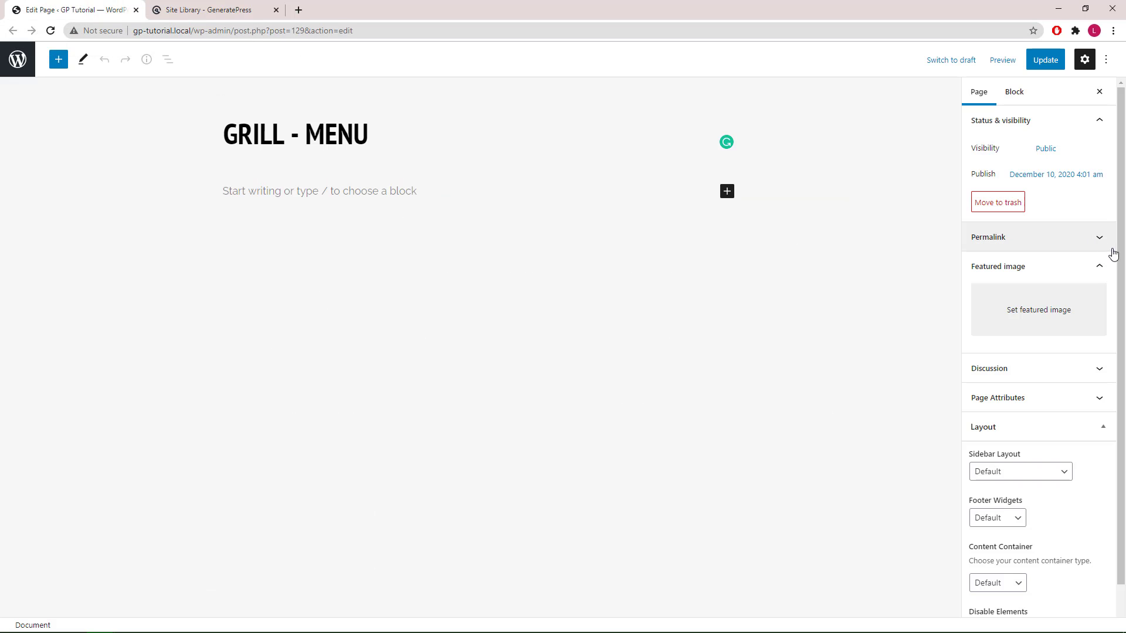
{"action": "scroll", "coordinate": [1122, 319], "scroll_direction": "down", "scroll_amount": 1}
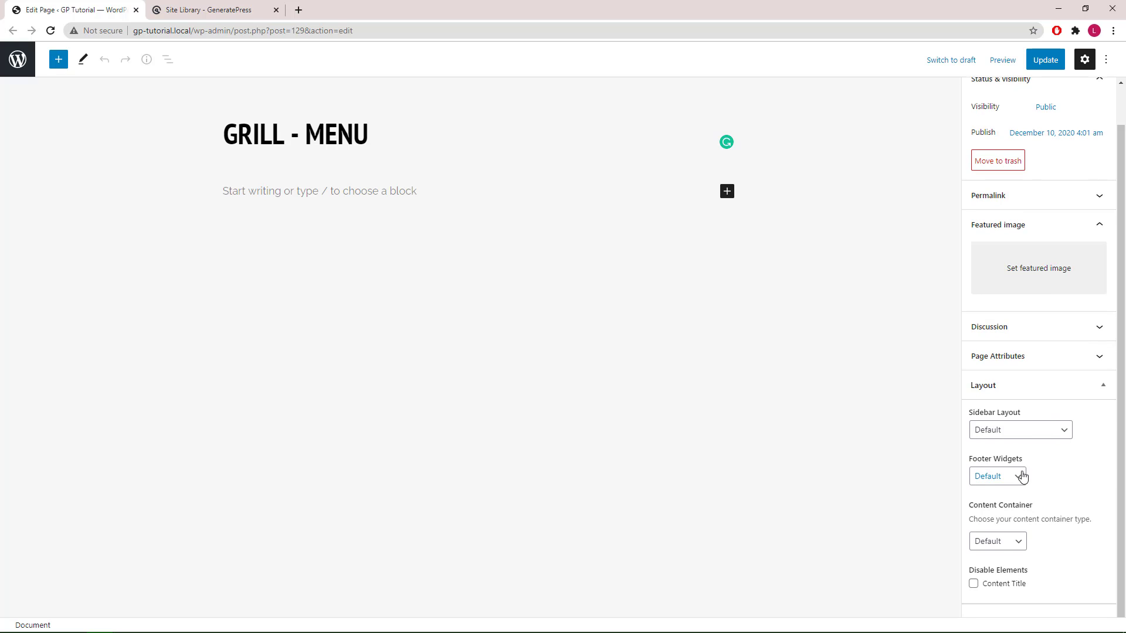
{"action": "left_click", "coordinate": [1001, 542]}
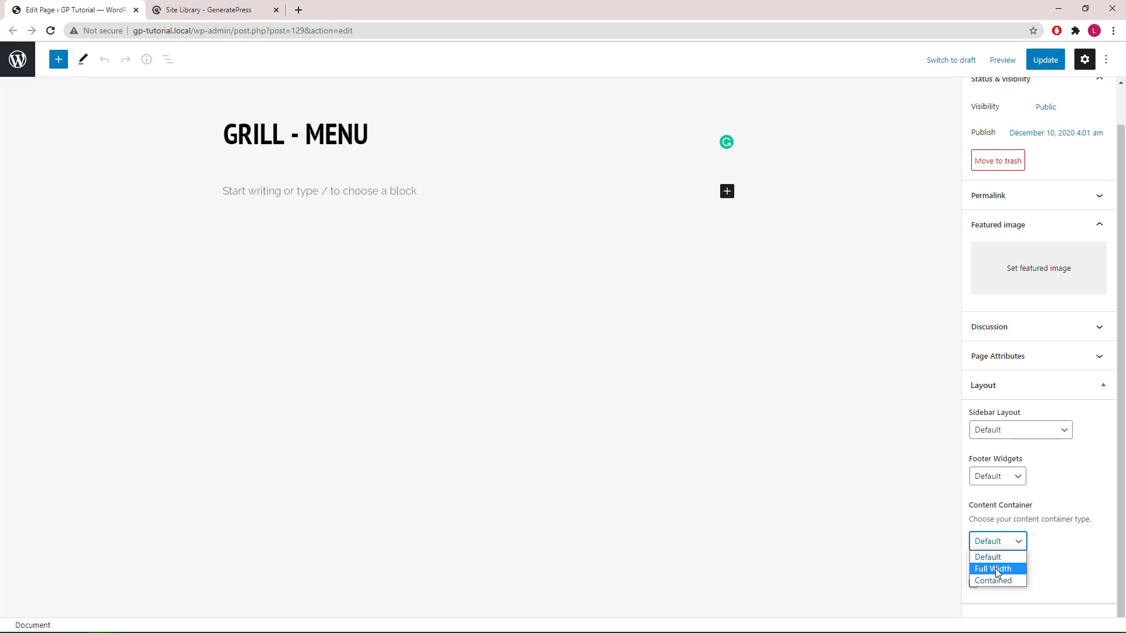
{"action": "left_click", "coordinate": [995, 569]}
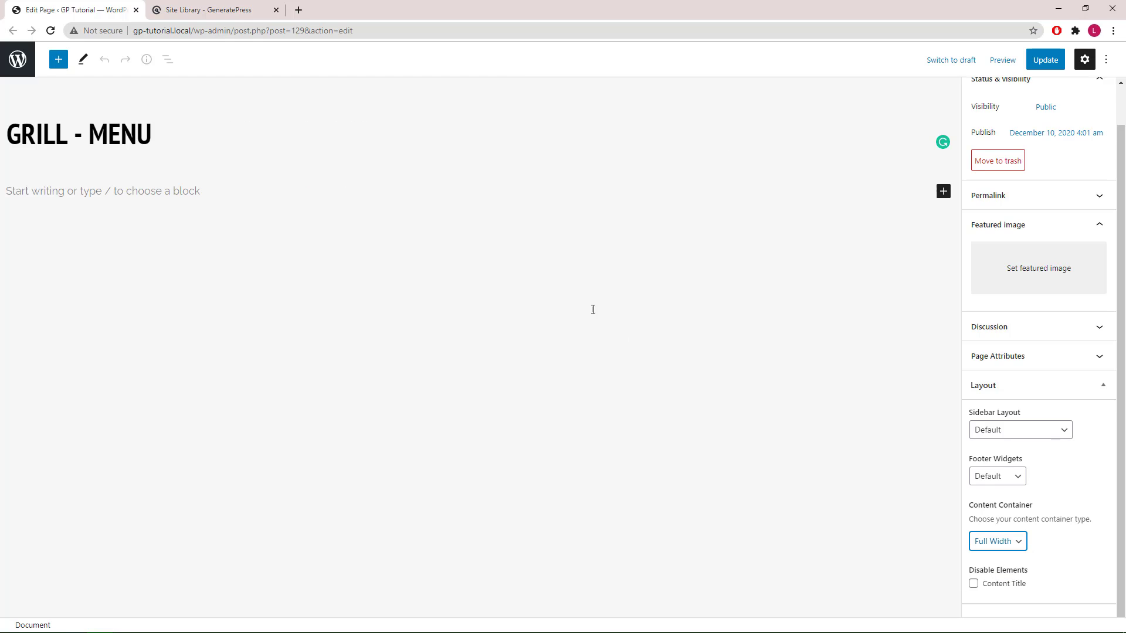
Add a Container block to the page with 60 px top padding and 0 px right, bottom and left padding.
{"action": "left_click", "coordinate": [943, 193]}
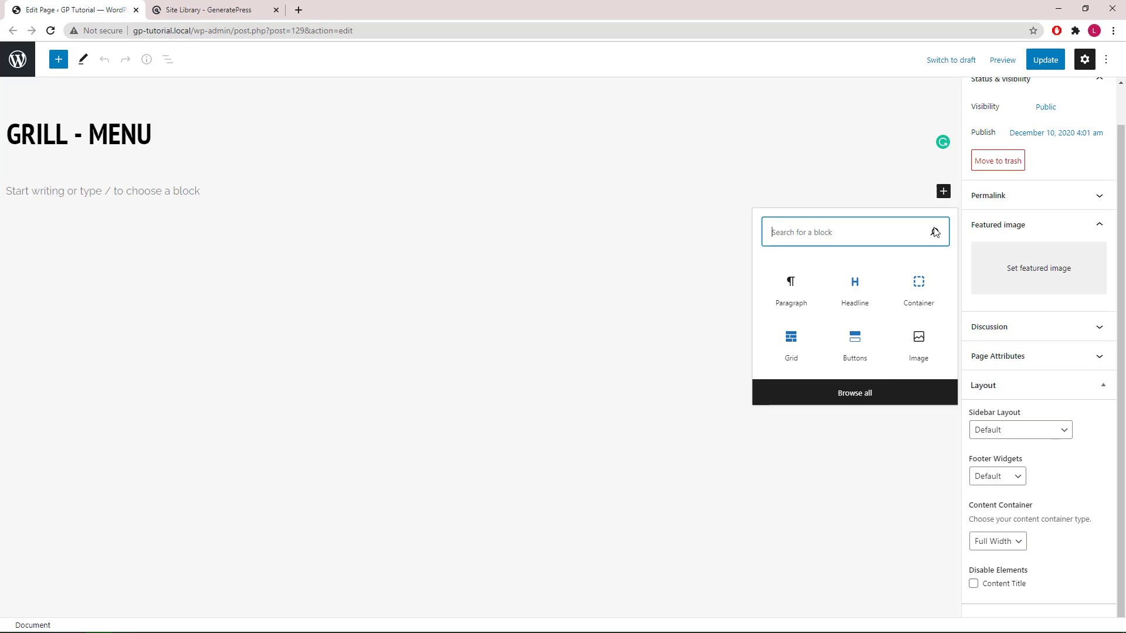
{"action": "left_click", "coordinate": [920, 292]}
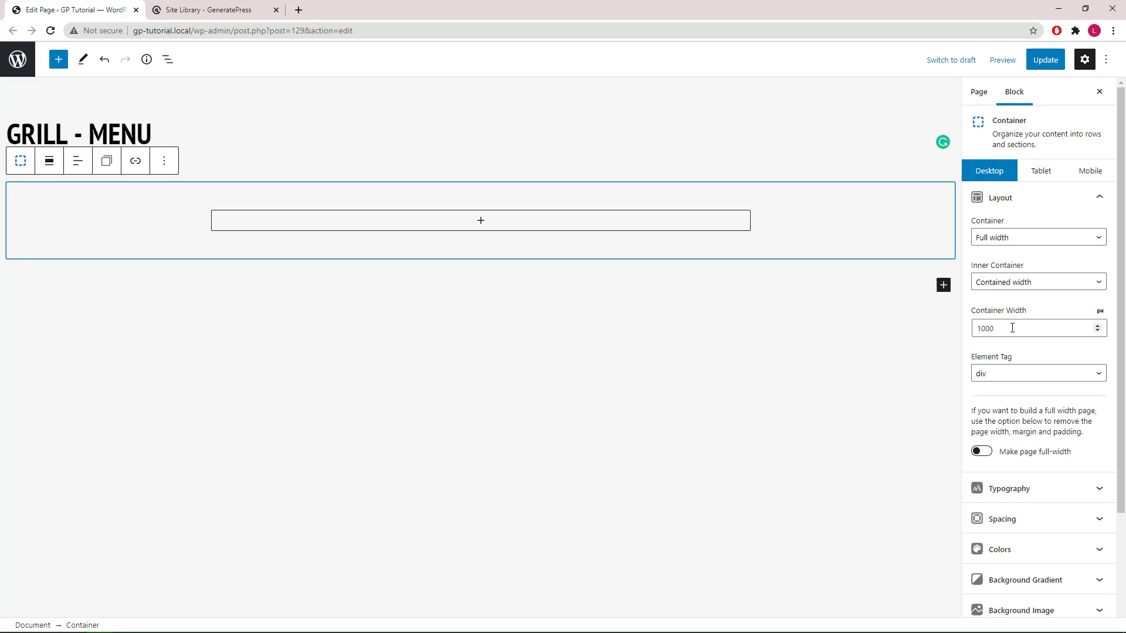
{"action": "left_click", "coordinate": [1008, 519]}
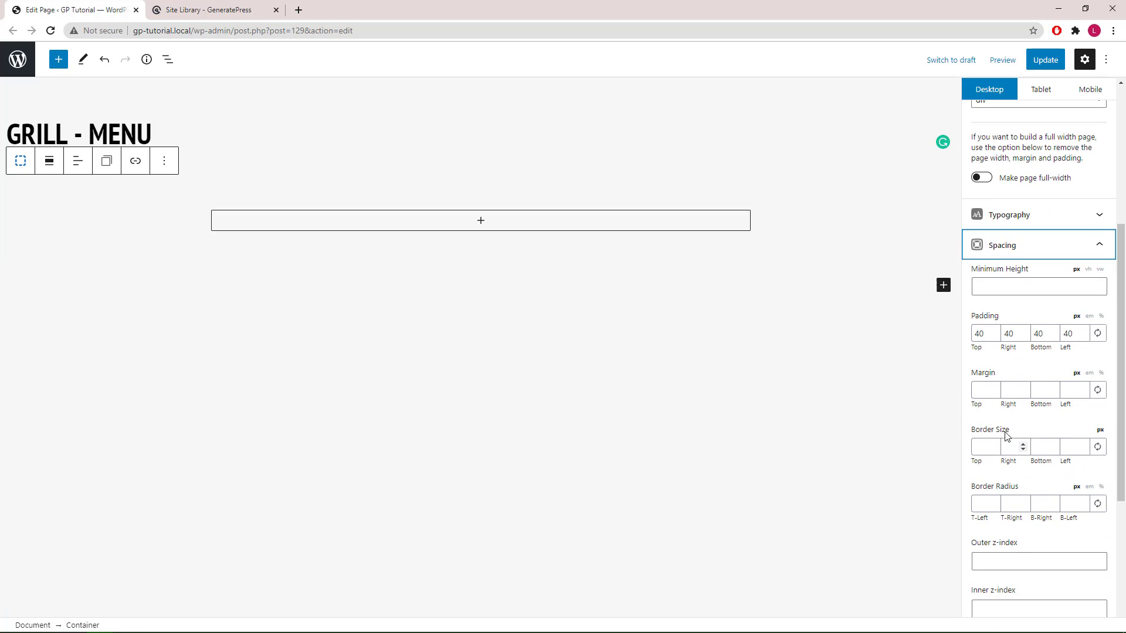
{"action": "left_click", "coordinate": [1097, 335]}
{"action": "double_click", "coordinate": [979, 334]}
{"action": "type", "text": "60"}
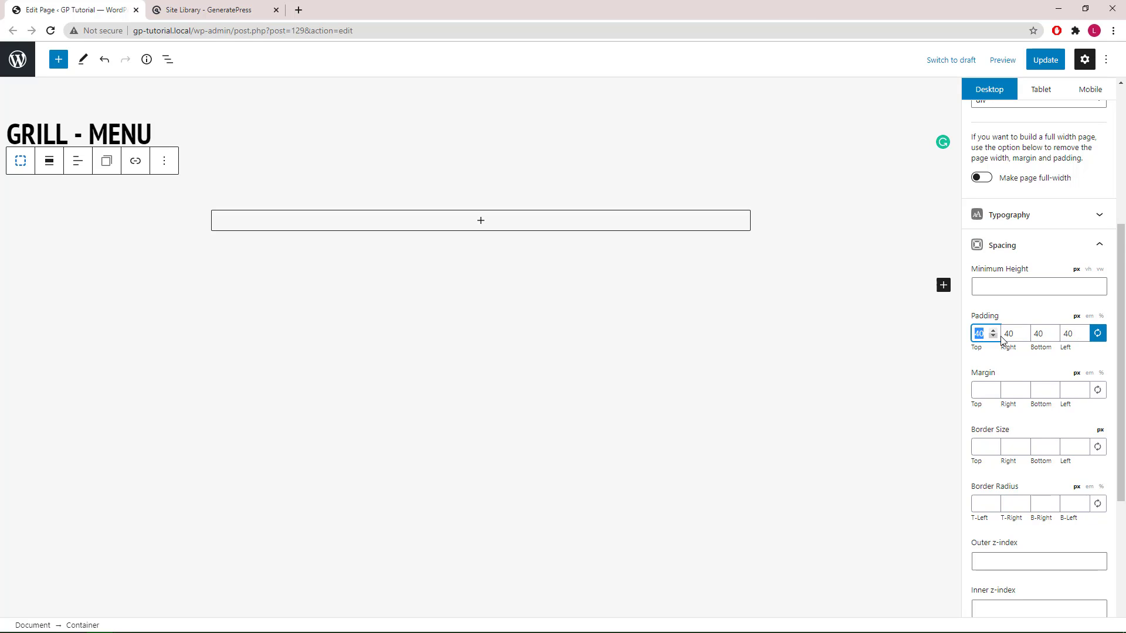
{"action": "left_click", "coordinate": [1097, 334]}
{"action": "double_click", "coordinate": [1009, 334]}
{"action": "type", "text": "0"}
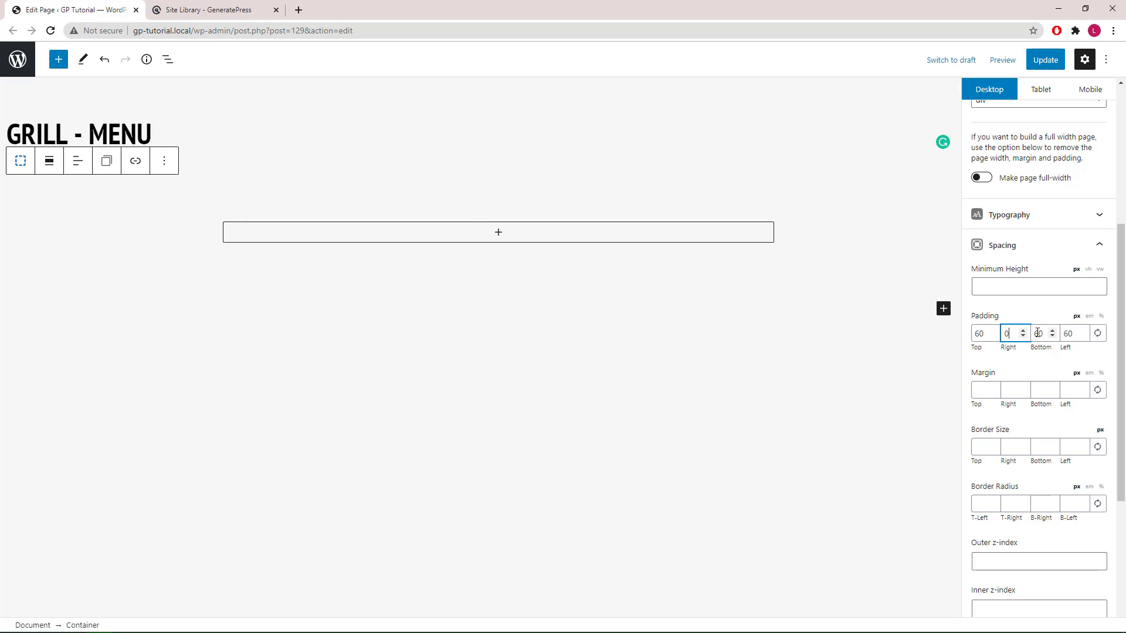
{"action": "double_click", "coordinate": [1039, 333]}
{"action": "type", "text": "0"}
{"action": "double_click", "coordinate": [1067, 333]}
{"action": "type", "text": "0"}
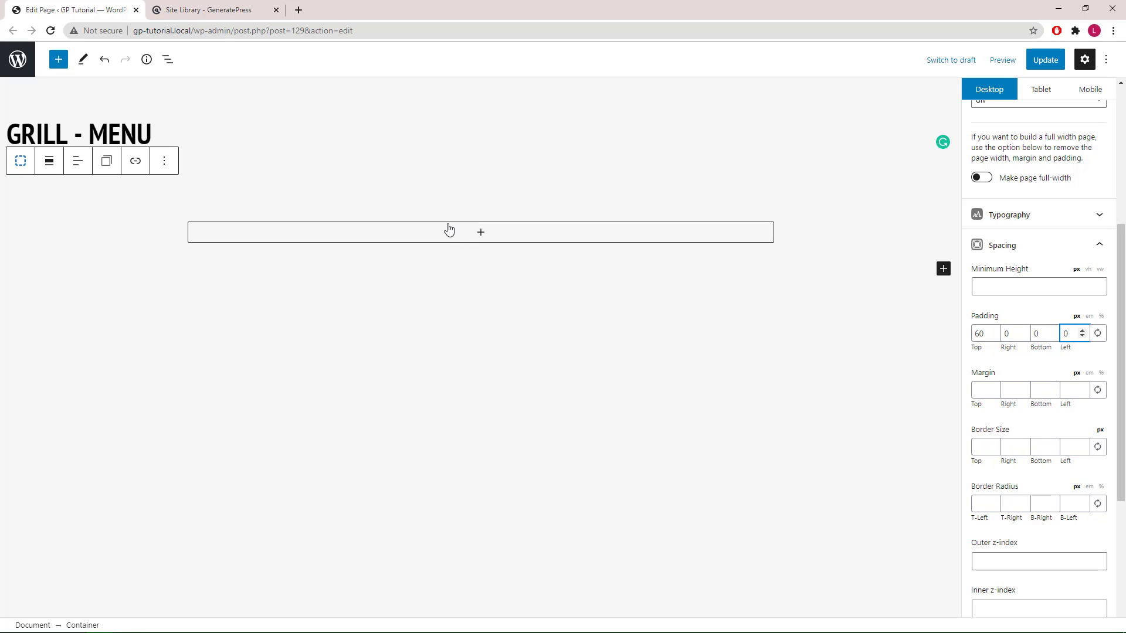
Insert a Grid block with two equal columns inside the container.
{"action": "left_click", "coordinate": [474, 231]}
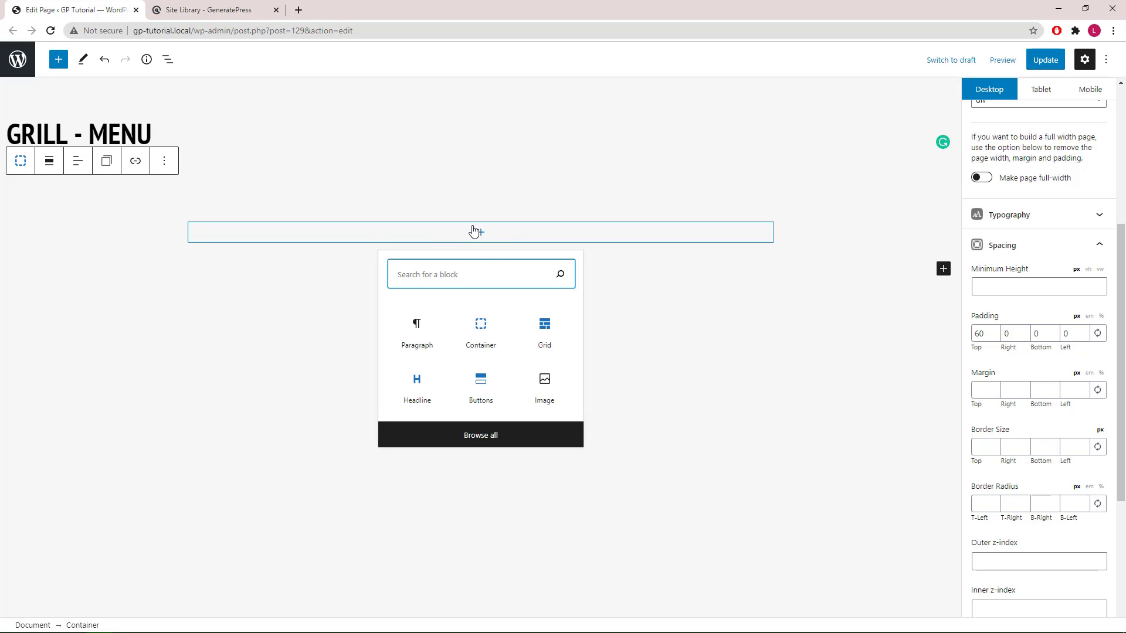
{"action": "left_click", "coordinate": [540, 331]}
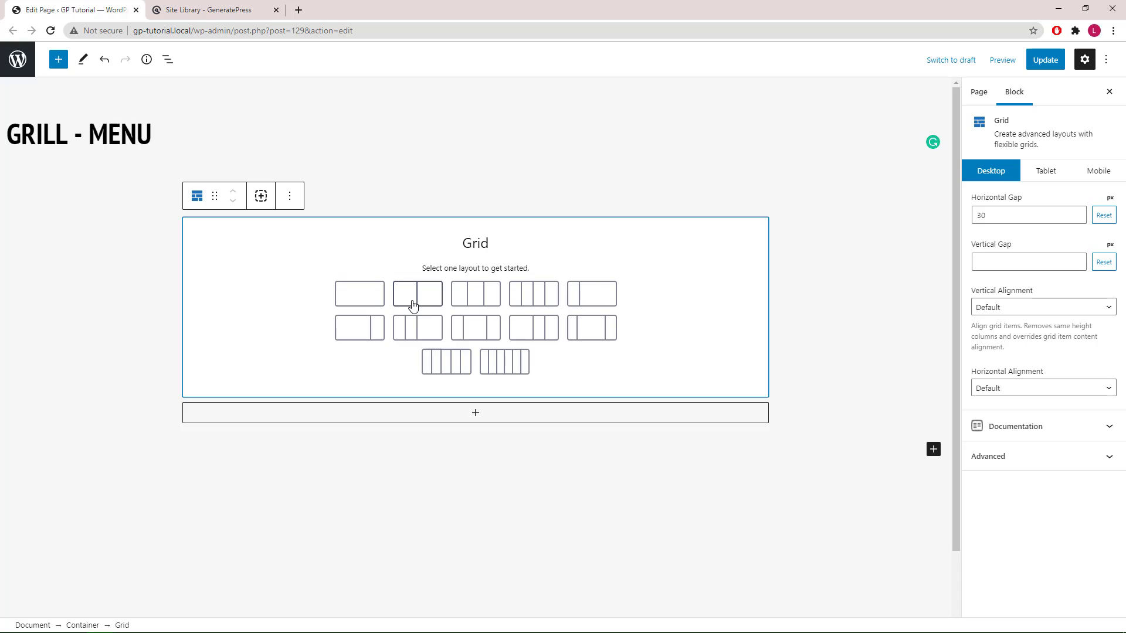
{"action": "left_click", "coordinate": [414, 305]}
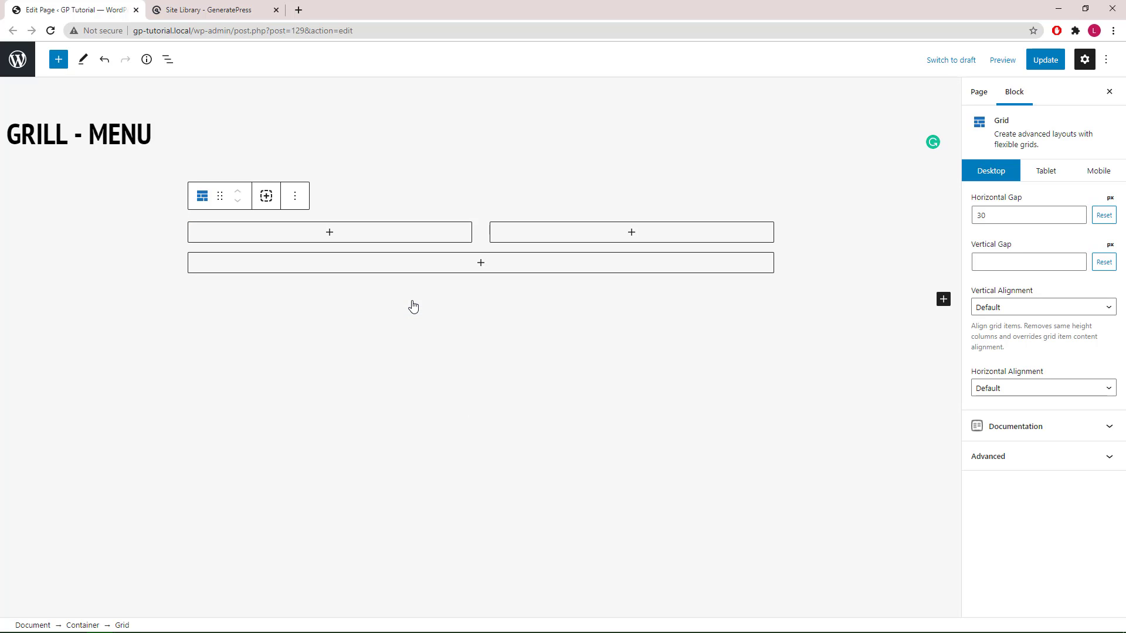
Set the grid's first column container to 75% width and the second to 25%.
{"action": "left_click", "coordinate": [170, 64]}
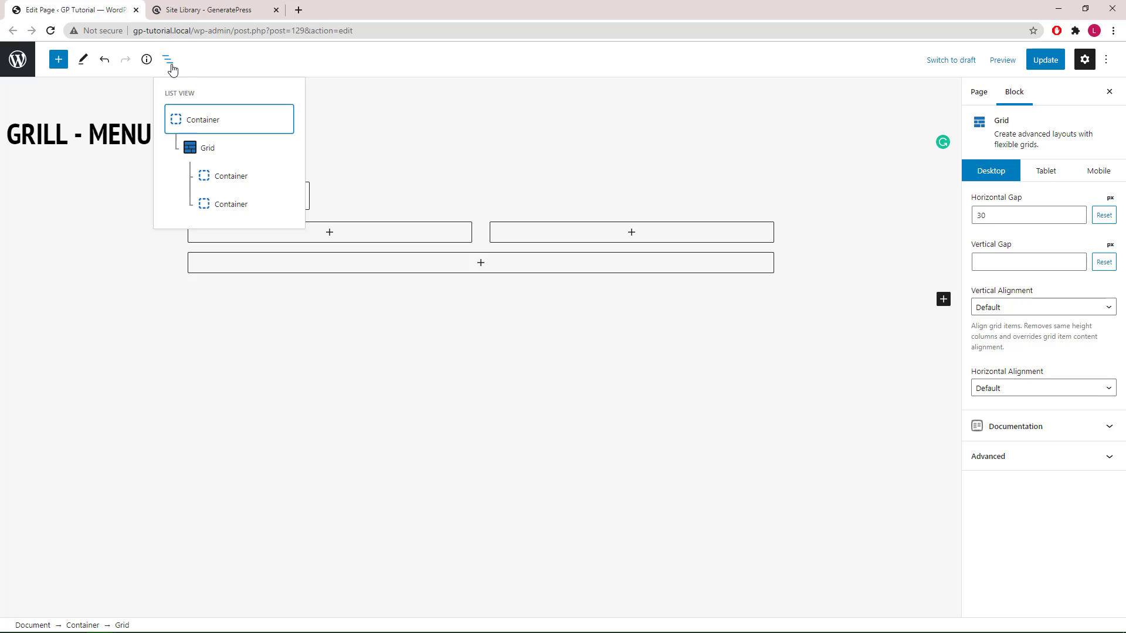
{"action": "left_click", "coordinate": [234, 181]}
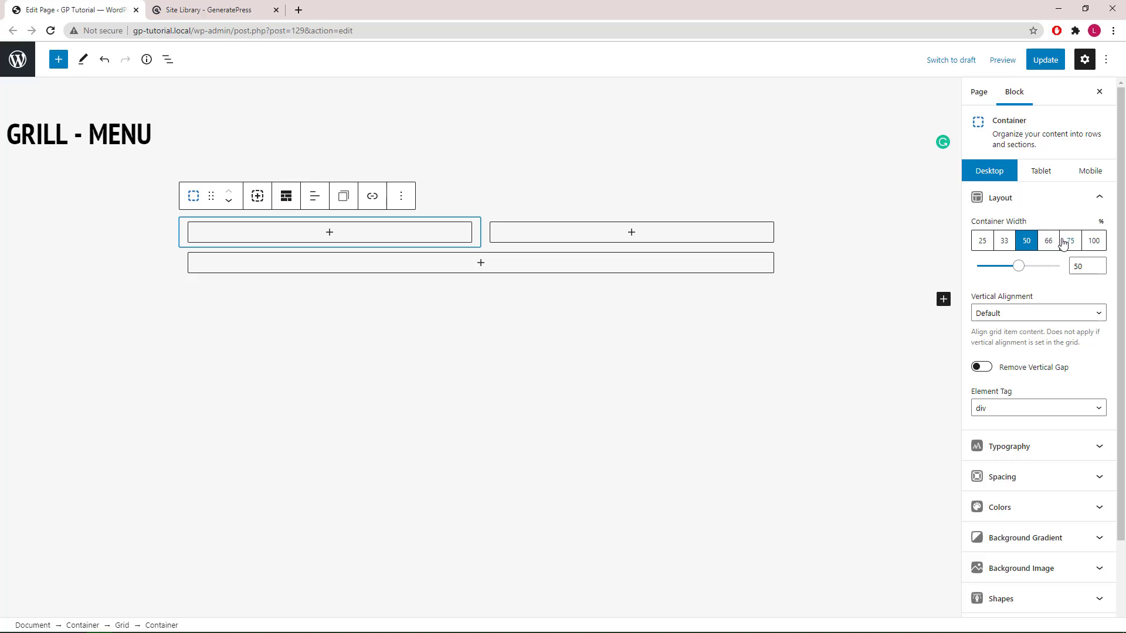
{"action": "left_click", "coordinate": [1069, 242]}
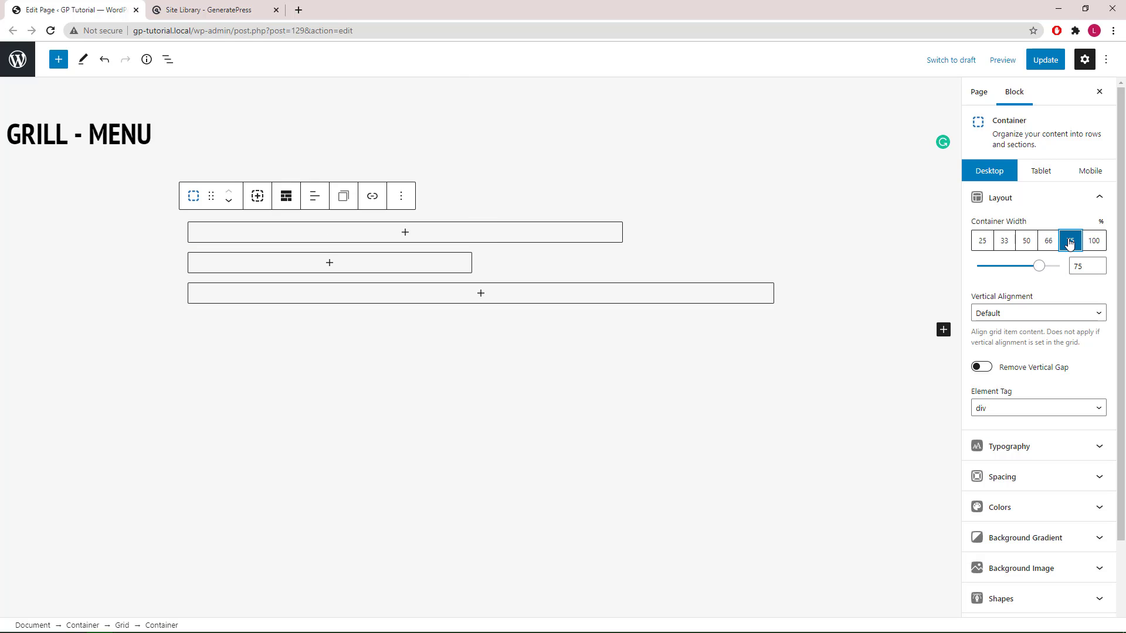
{"action": "left_click", "coordinate": [168, 69]}
{"action": "left_click", "coordinate": [234, 208]}
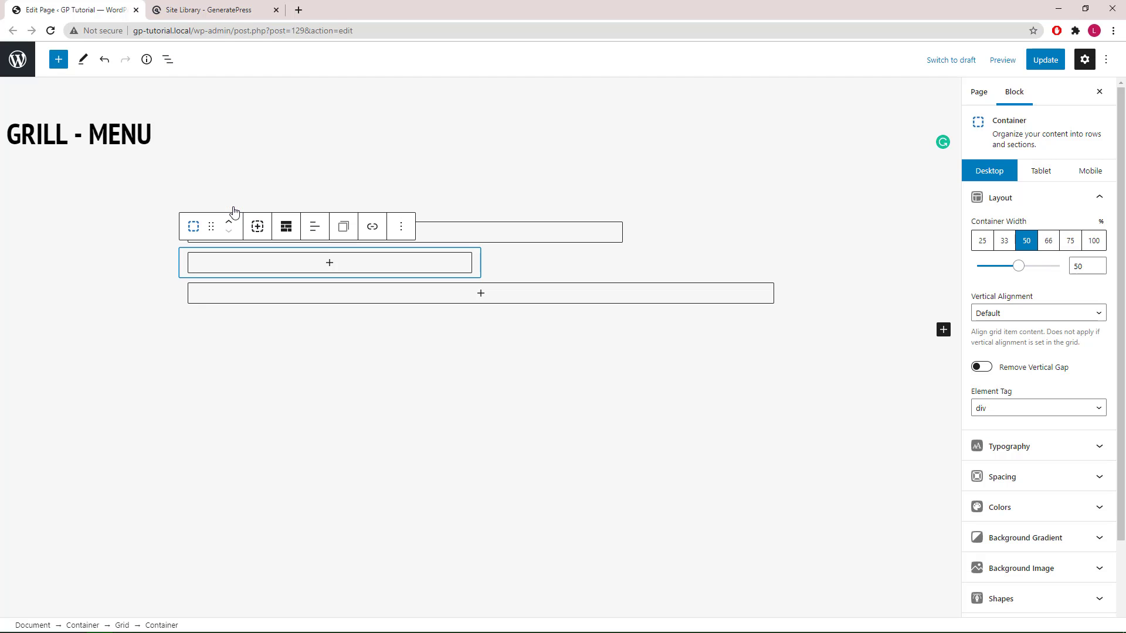
{"action": "left_click", "coordinate": [983, 242]}
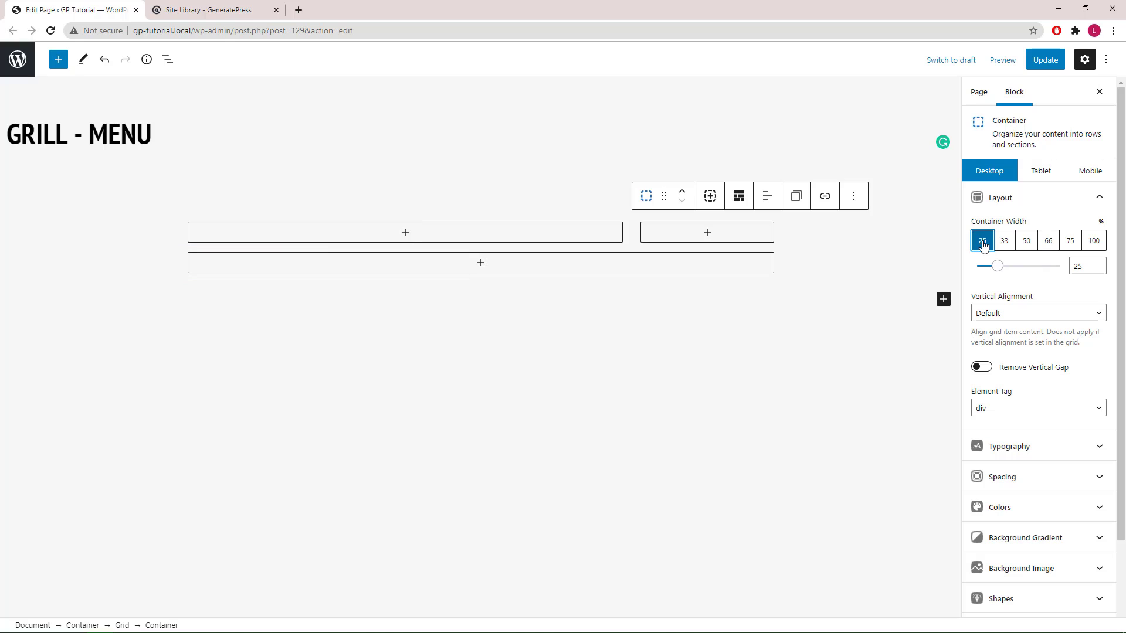
Set the green salad photo from the media library as the background image of the 75% column container.
{"action": "left_click", "coordinate": [168, 70]}
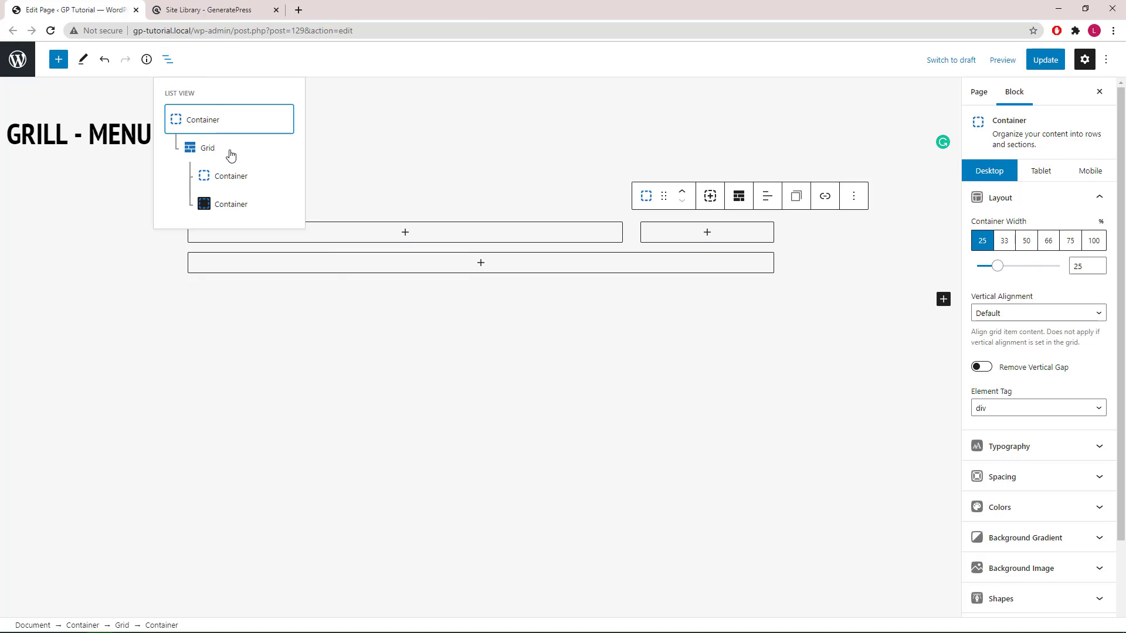
{"action": "left_click", "coordinate": [237, 182]}
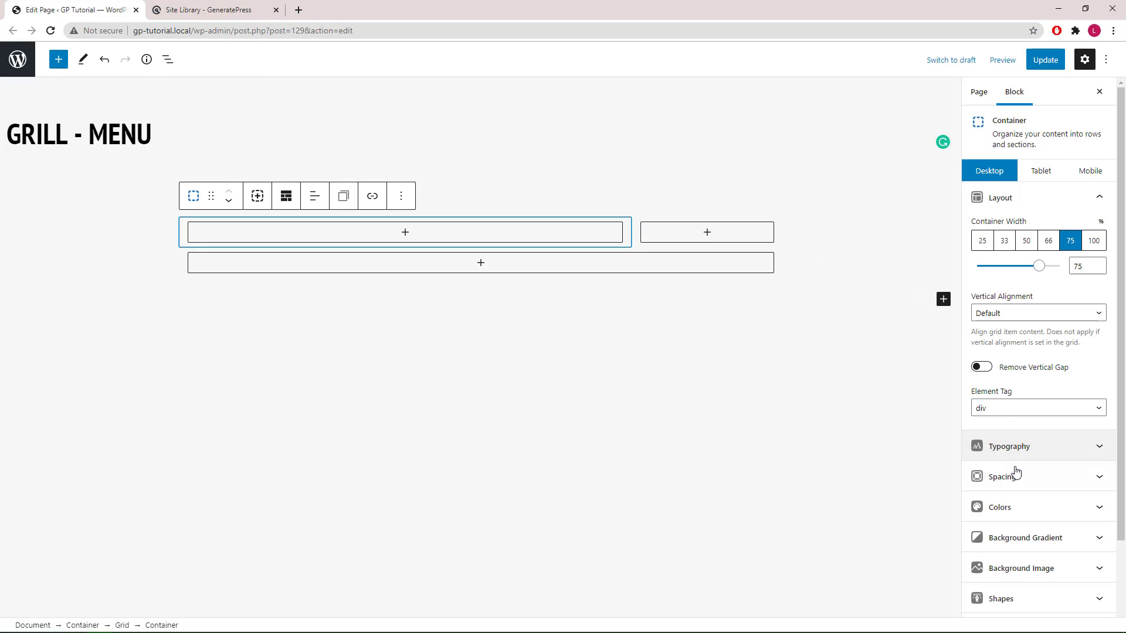
{"action": "left_click", "coordinate": [1035, 567]}
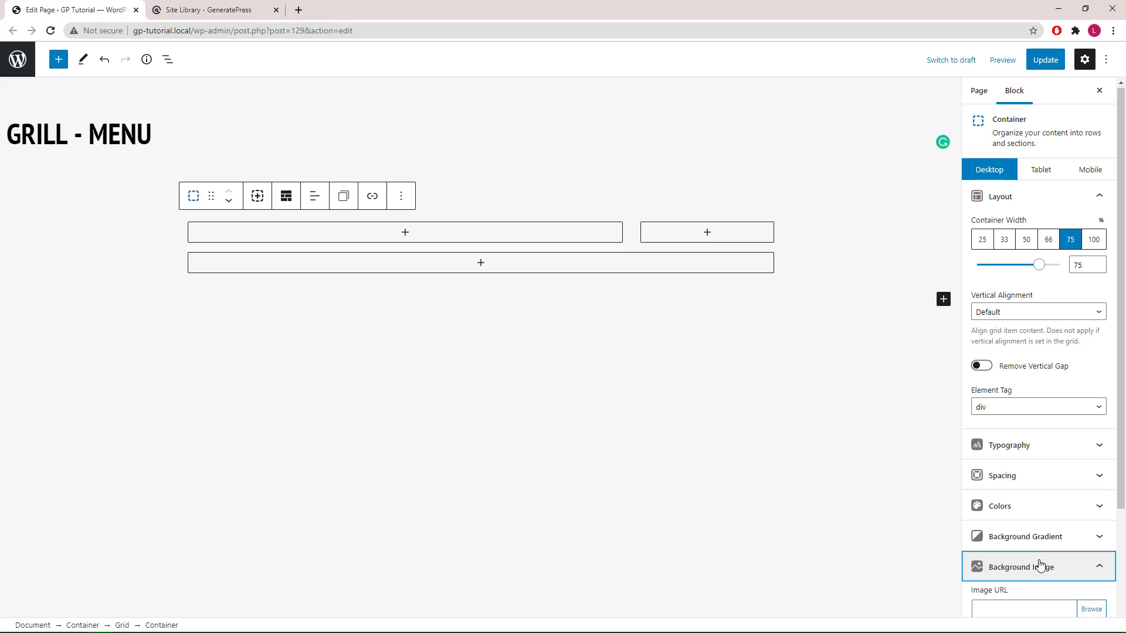
{"action": "scroll", "coordinate": [1048, 533], "scroll_direction": "down", "scroll_amount": 3}
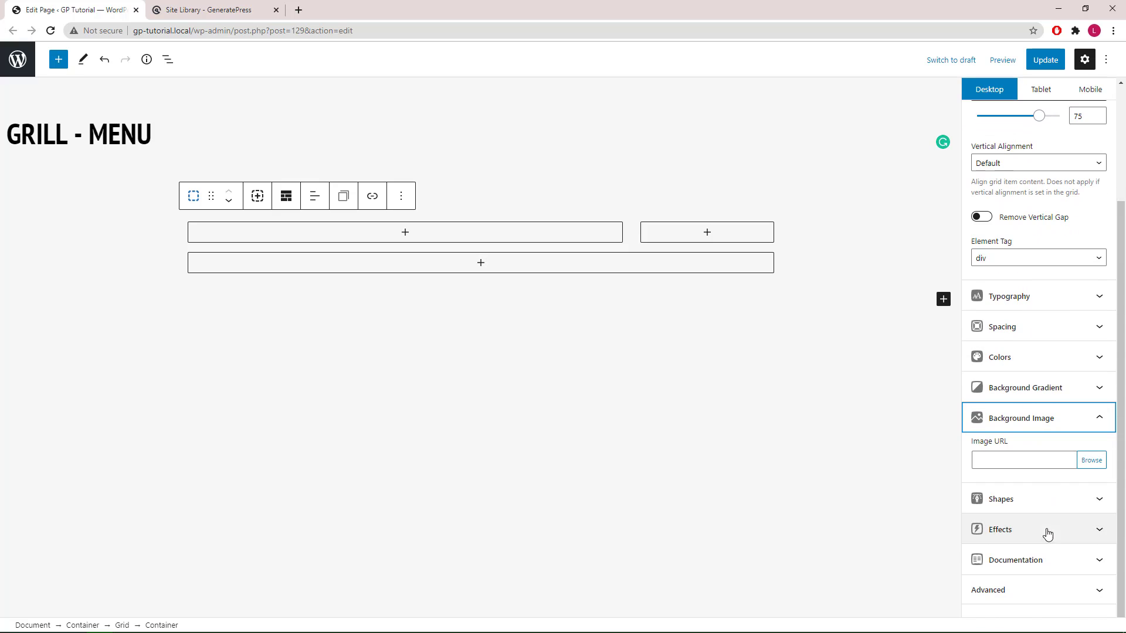
{"action": "left_click", "coordinate": [1091, 462]}
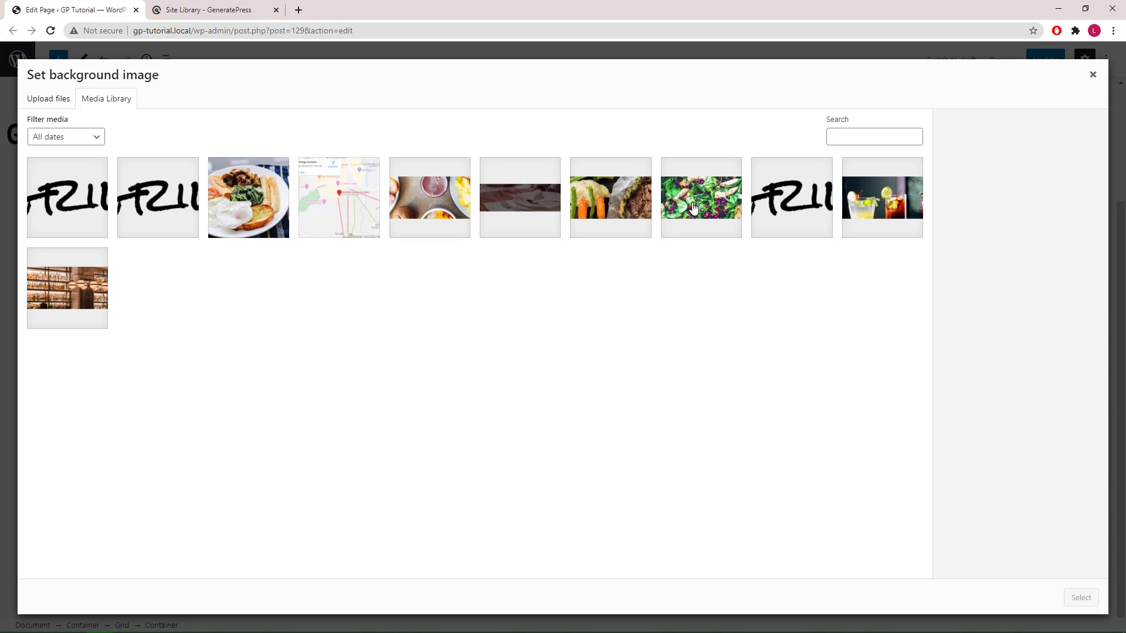
{"action": "left_click", "coordinate": [692, 207]}
{"action": "left_click", "coordinate": [1080, 598]}
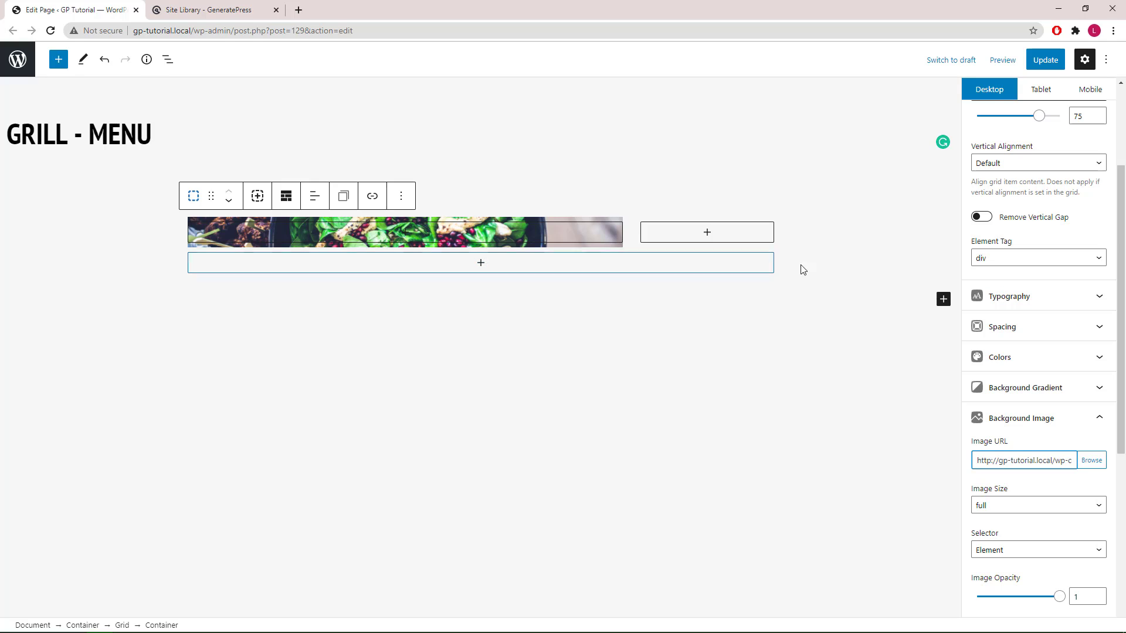
Set the image container's top and bottom padding to 90 px.
{"action": "left_click", "coordinate": [1001, 338]}
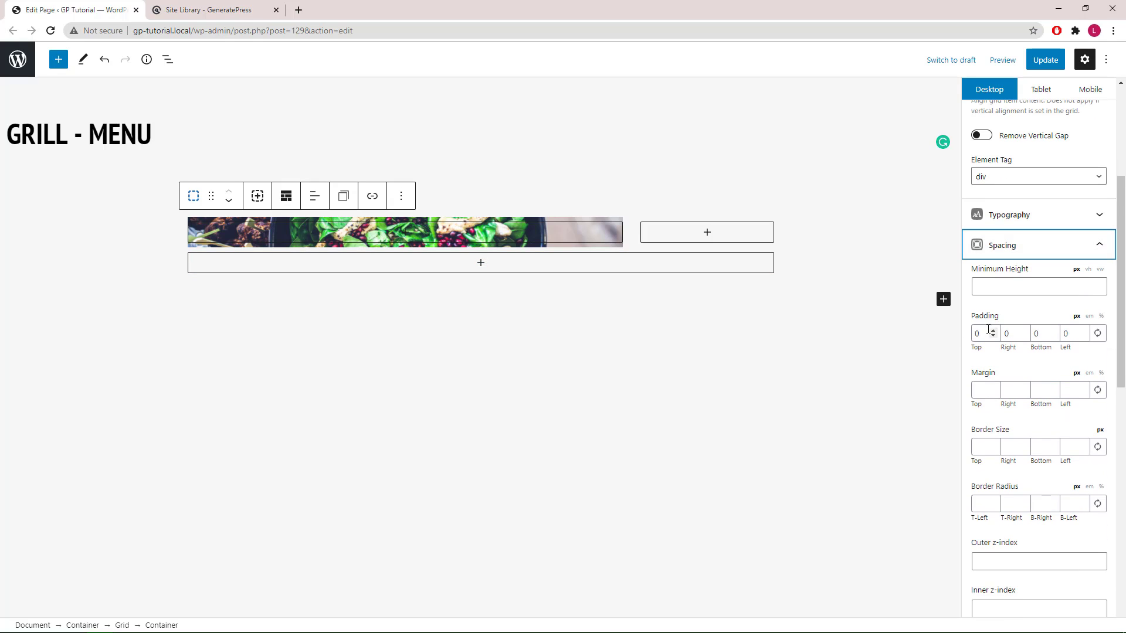
{"action": "left_click_drag", "start_coordinate": [981, 332], "coordinate": [972, 332]}
{"action": "type", "text": "90"}
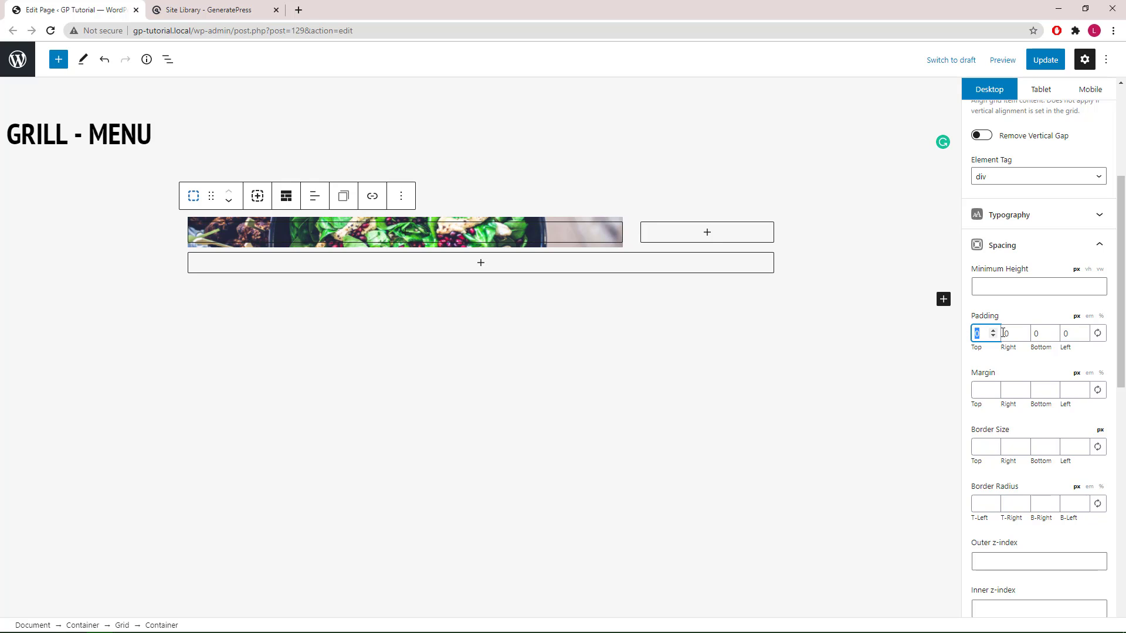
{"action": "double_click", "coordinate": [1035, 334]}
{"action": "type", "text": "90"}
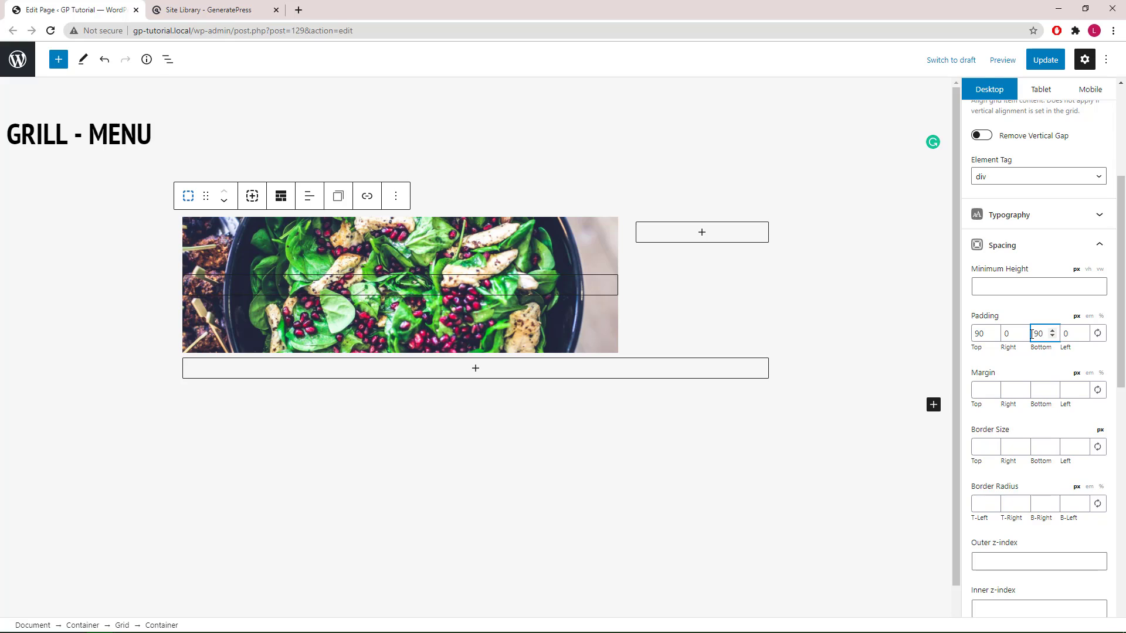
Add a Headline block in the 25% column and set its element to Heading 3.
{"action": "left_click", "coordinate": [710, 239]}
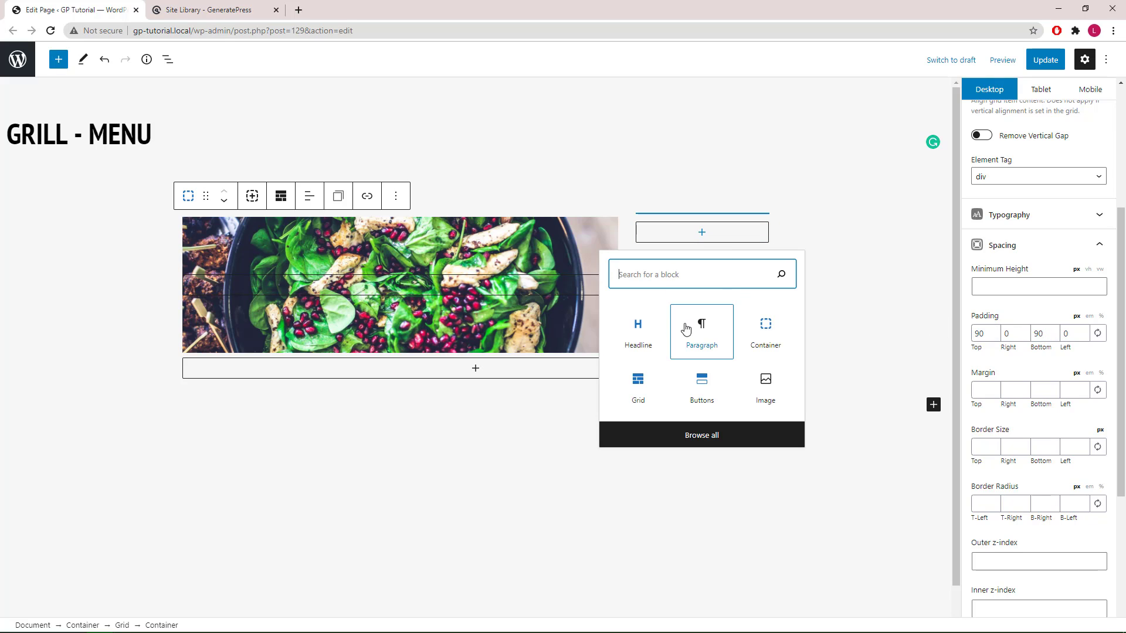
{"action": "left_click", "coordinate": [646, 336]}
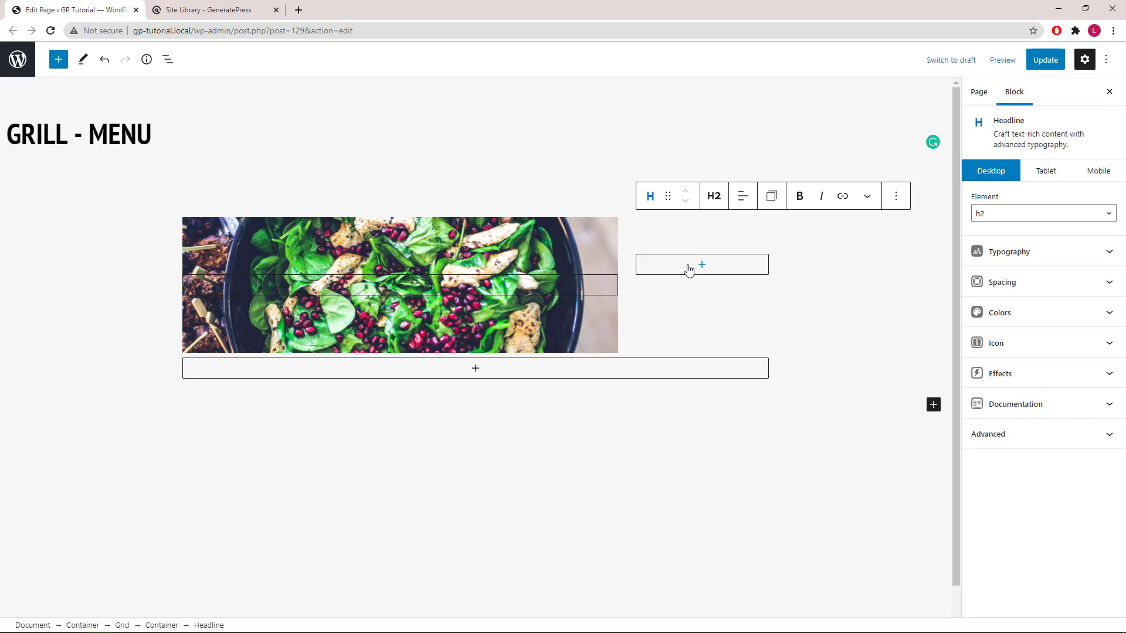
{"action": "left_click", "coordinate": [714, 204]}
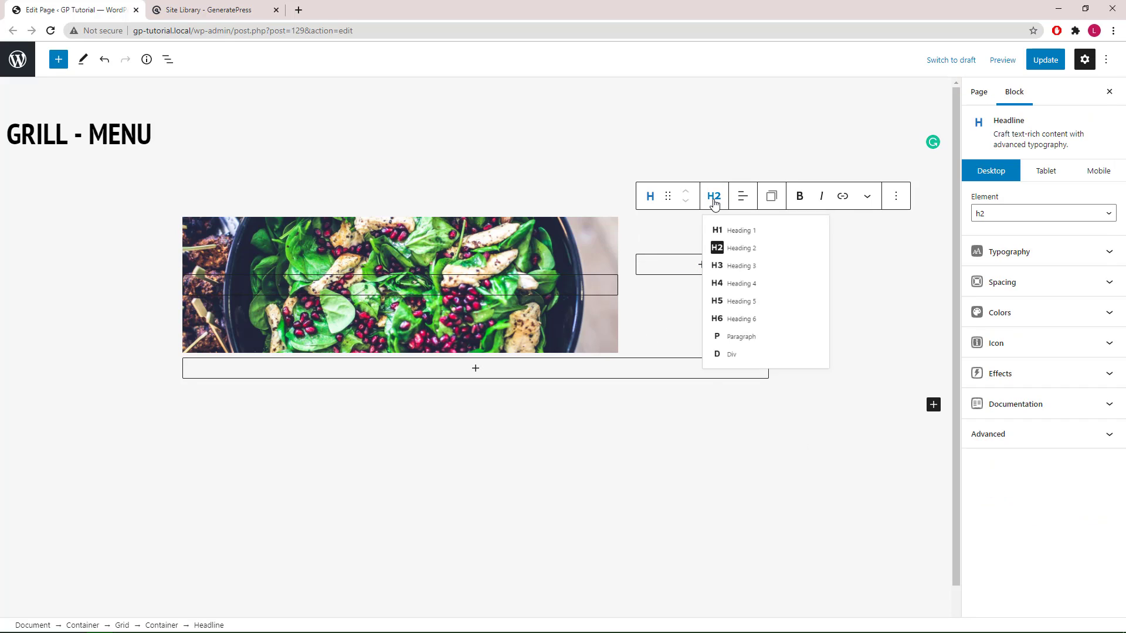
{"action": "left_click", "coordinate": [746, 283]}
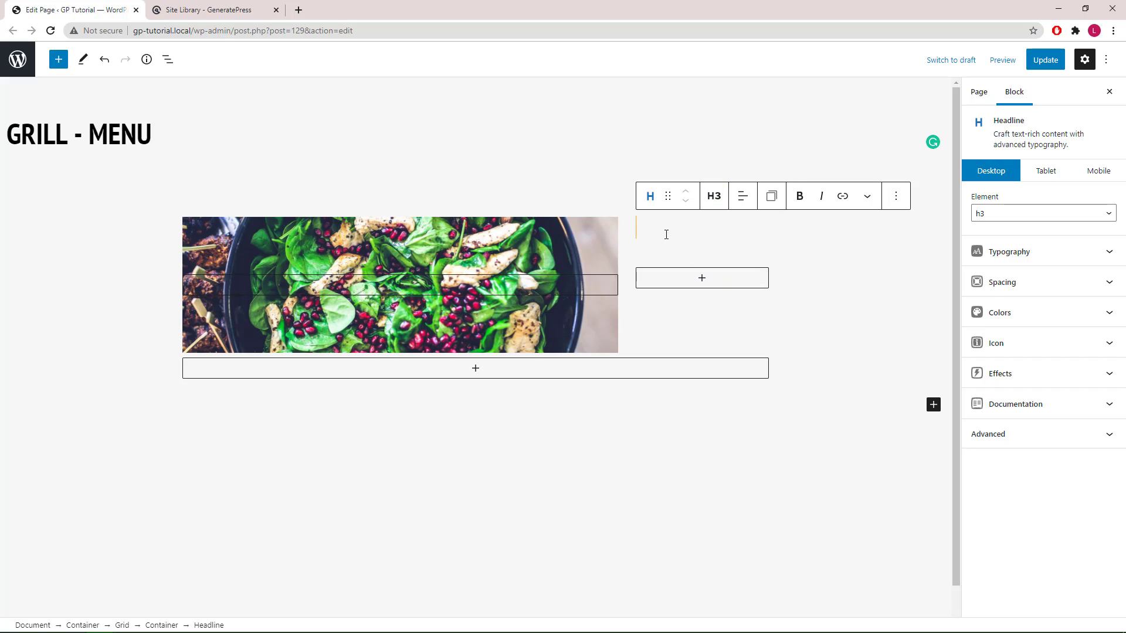
Enter "Starters" as the headline text and set its padding to 10 px top and bottom, 50 px right and left.
{"action": "type", "text": "Star"}
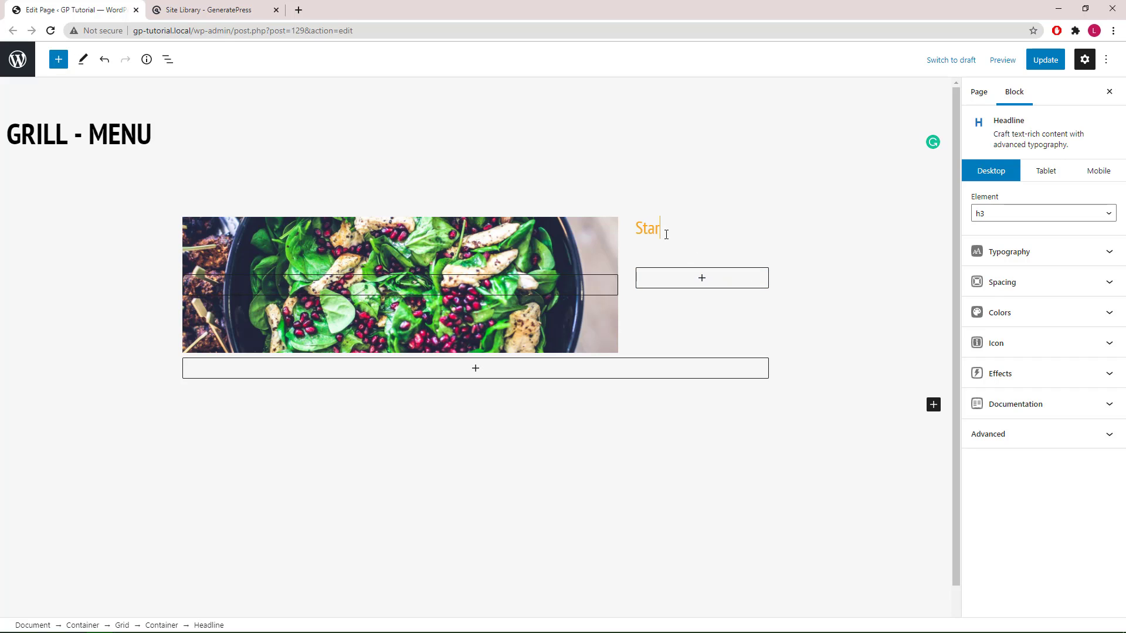
{"action": "type", "text": "ters"}
{"action": "left_click", "coordinate": [1023, 285]}
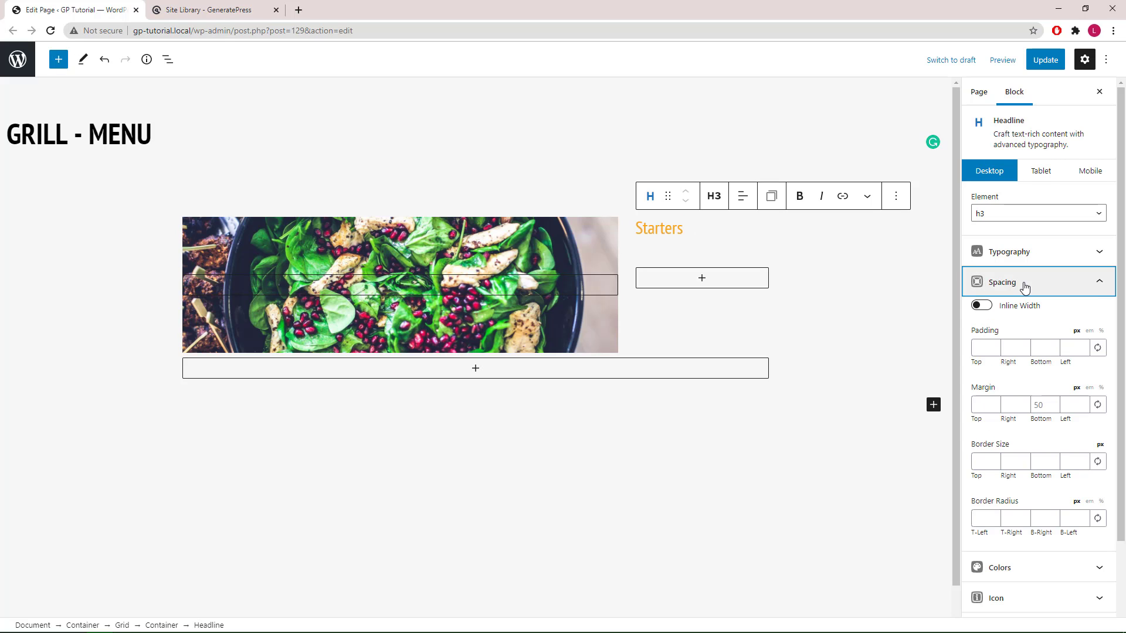
{"action": "left_click", "coordinate": [982, 349]}
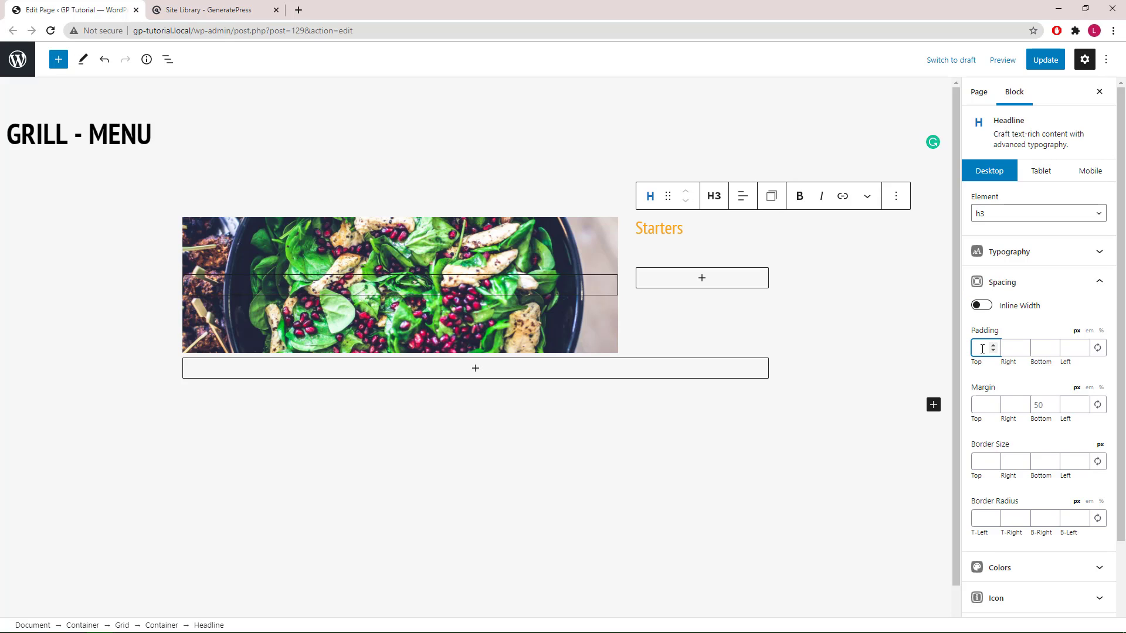
{"action": "type", "text": "10"}
{"action": "left_click", "coordinate": [1040, 349]}
{"action": "type", "text": "10"}
{"action": "left_click", "coordinate": [1008, 350]}
{"action": "type", "text": "50"}
{"action": "left_click", "coordinate": [1067, 349]}
{"action": "type", "text": "50"}
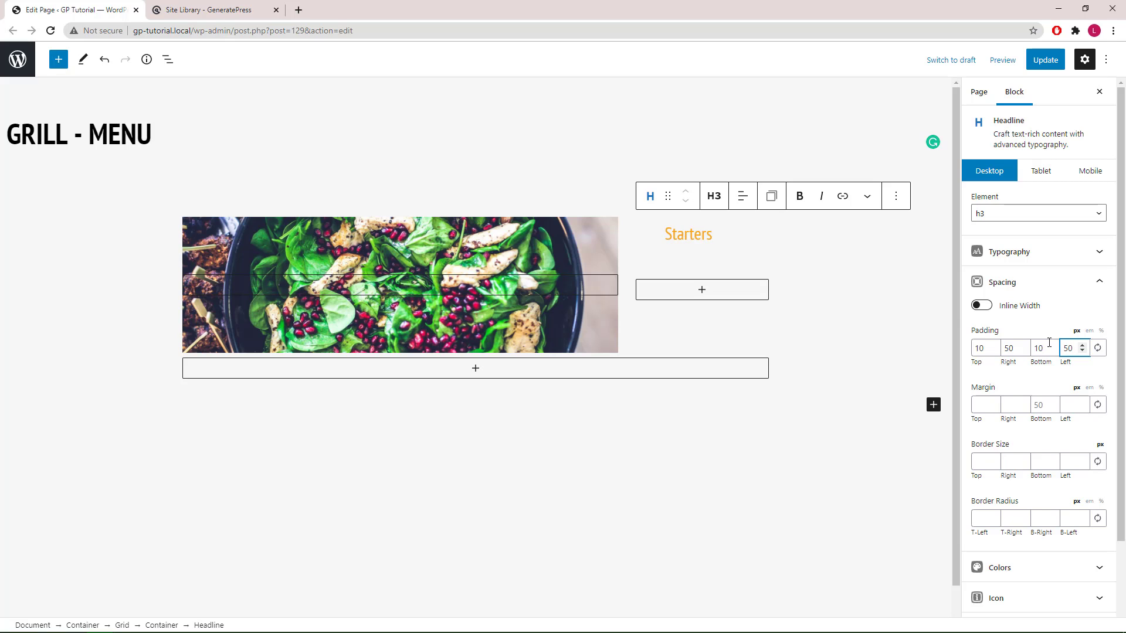
Center the Starters headline's text and set its background color to #f6a623.
{"action": "left_click", "coordinate": [743, 205]}
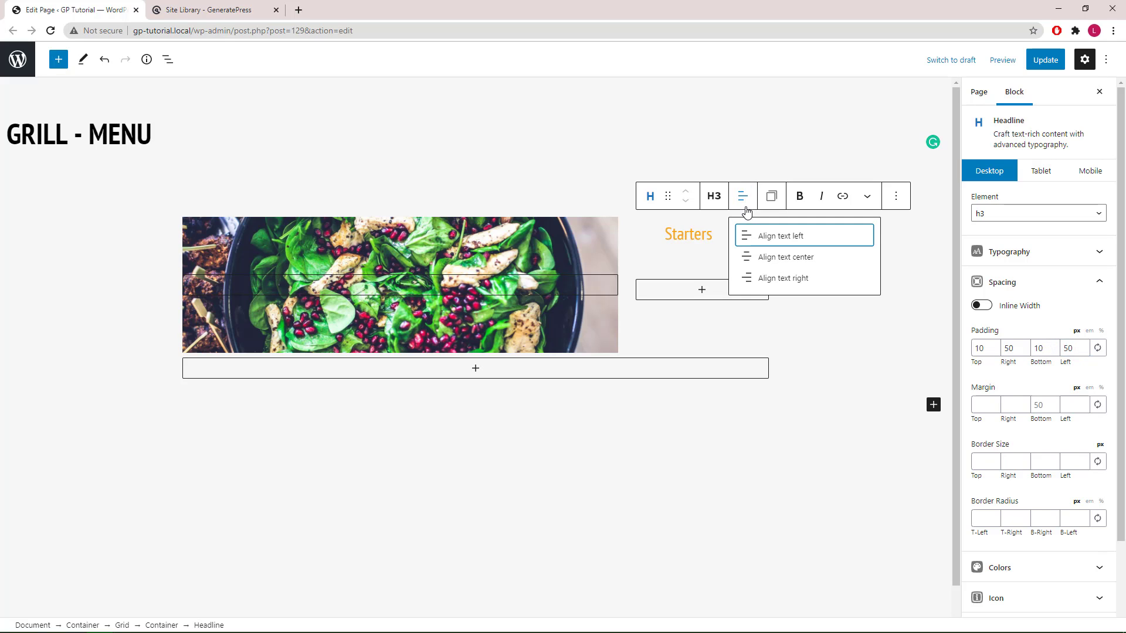
{"action": "left_click", "coordinate": [781, 261]}
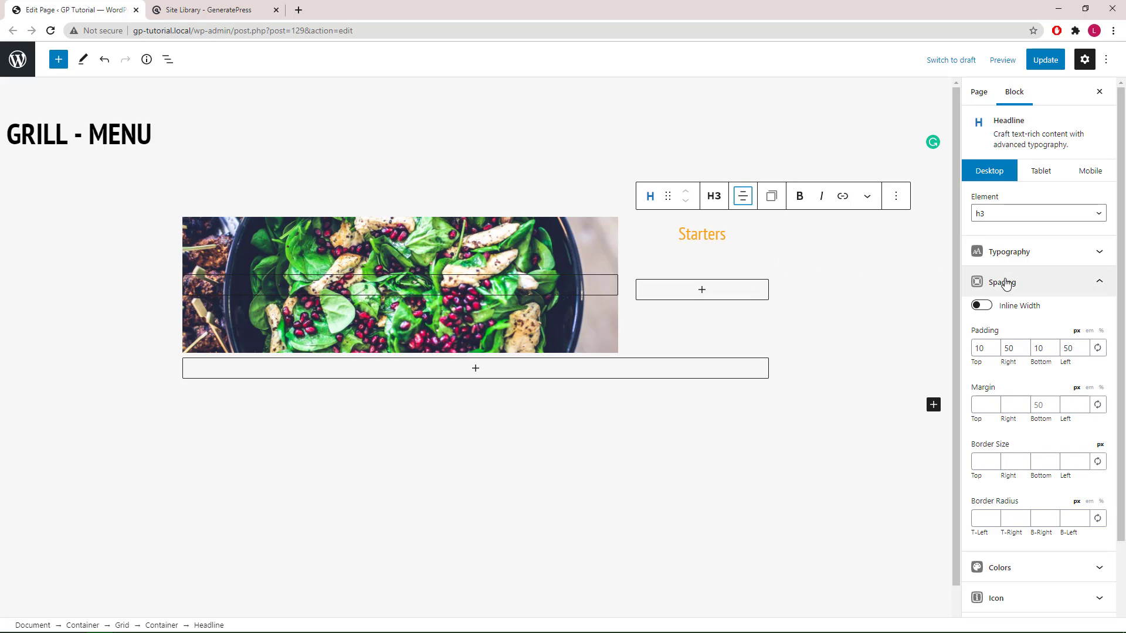
{"action": "scroll", "coordinate": [1006, 284], "scroll_direction": "down", "scroll_amount": 2}
{"action": "left_click", "coordinate": [1013, 472]}
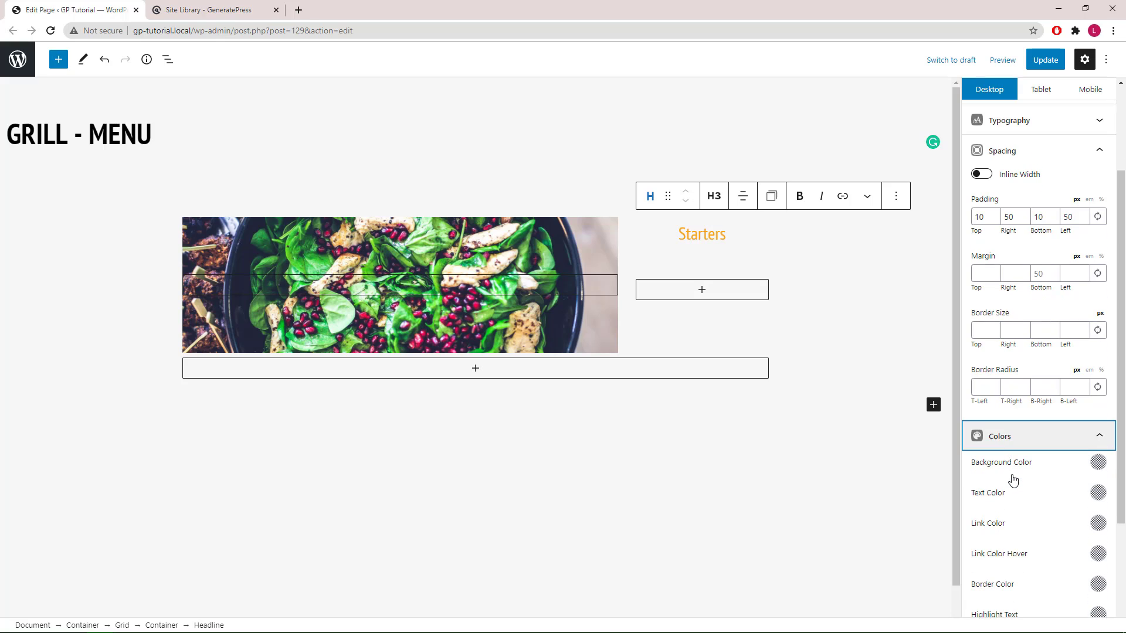
{"action": "left_click", "coordinate": [1098, 458]}
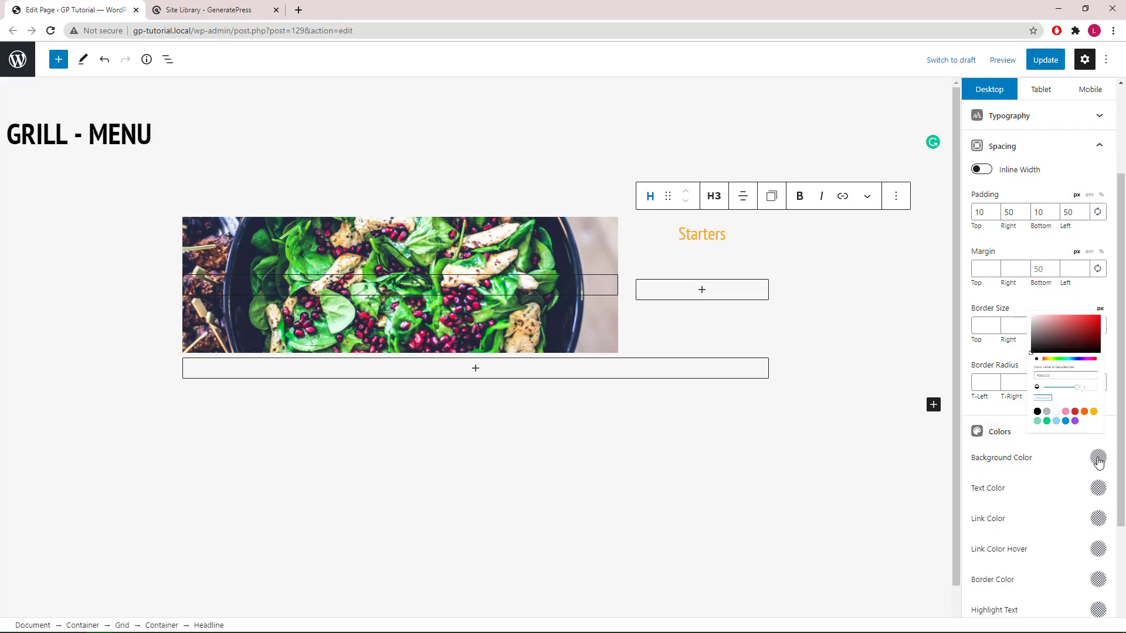
{"action": "double_click", "coordinate": [980, 311]}
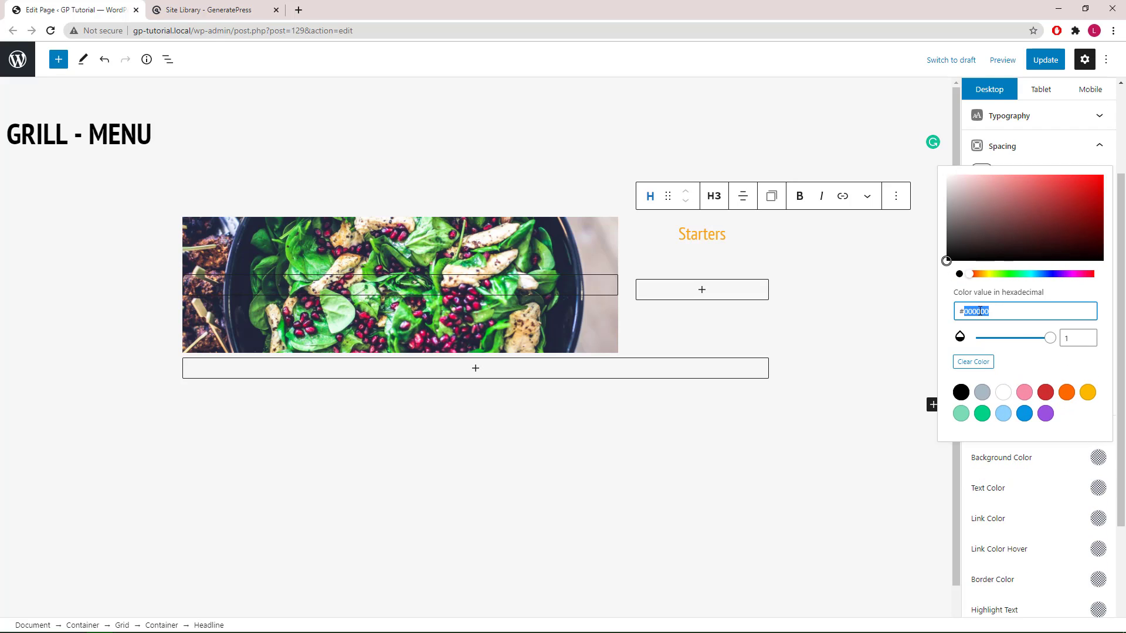
{"action": "type", "text": "f6a623"}
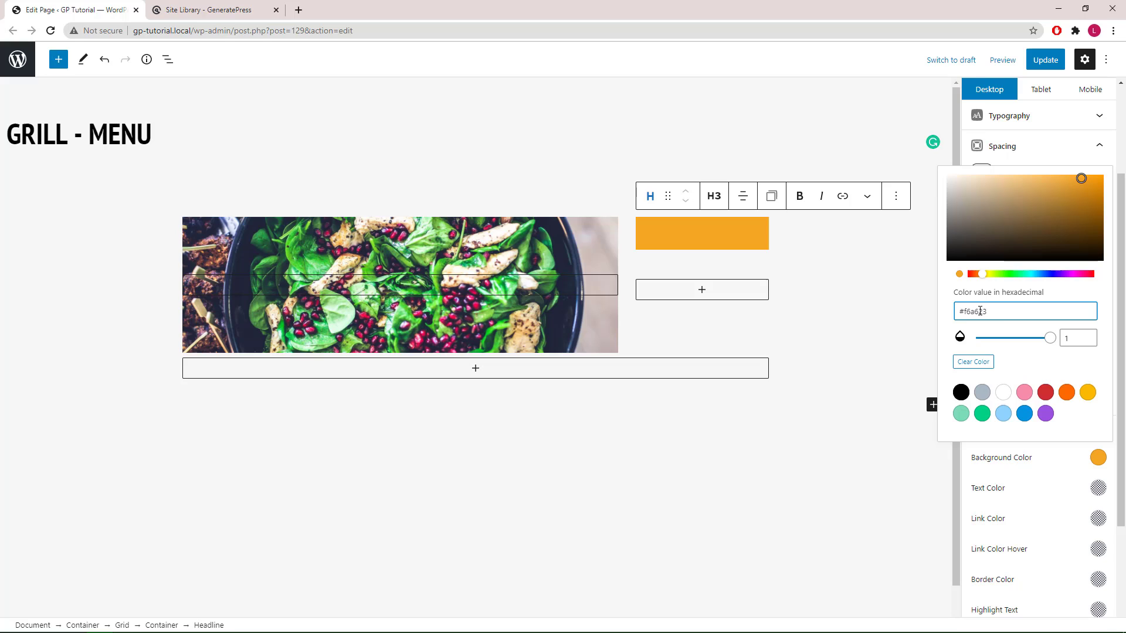
Set the Starters headline's text color to white (#ffffff).
{"action": "left_click", "coordinate": [1098, 488]}
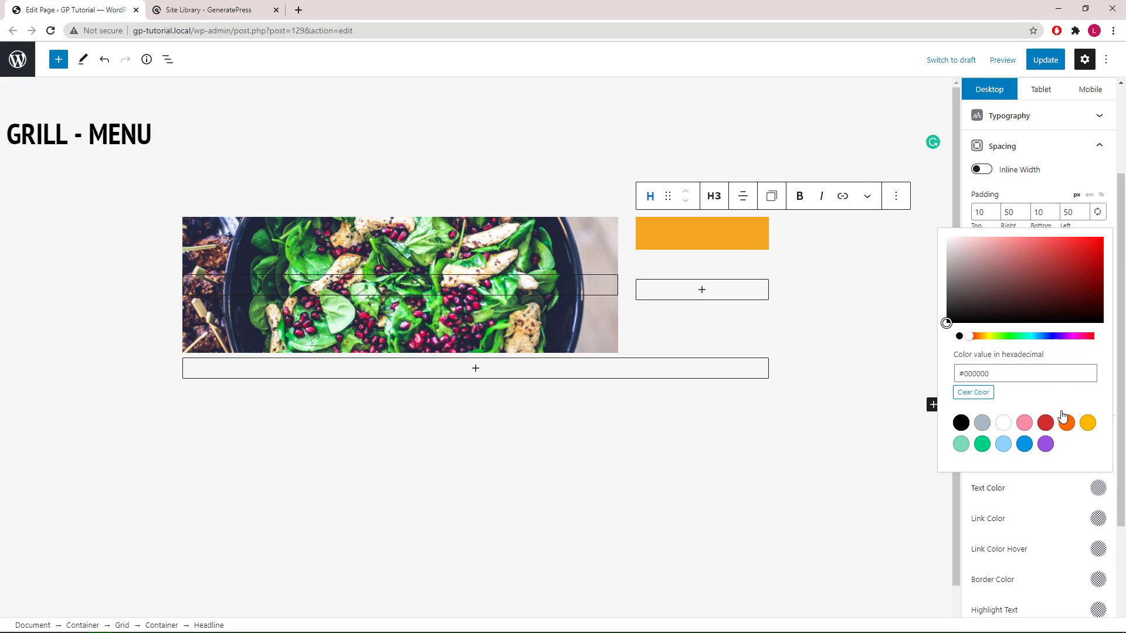
{"action": "left_click", "coordinate": [1003, 425]}
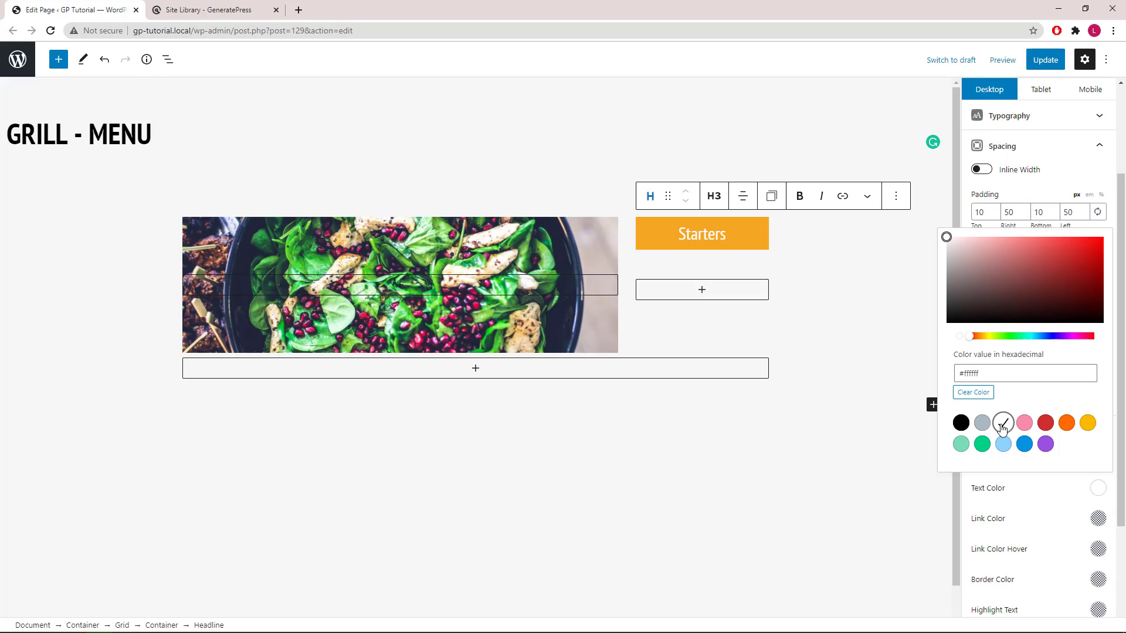
{"action": "left_click", "coordinate": [1096, 488]}
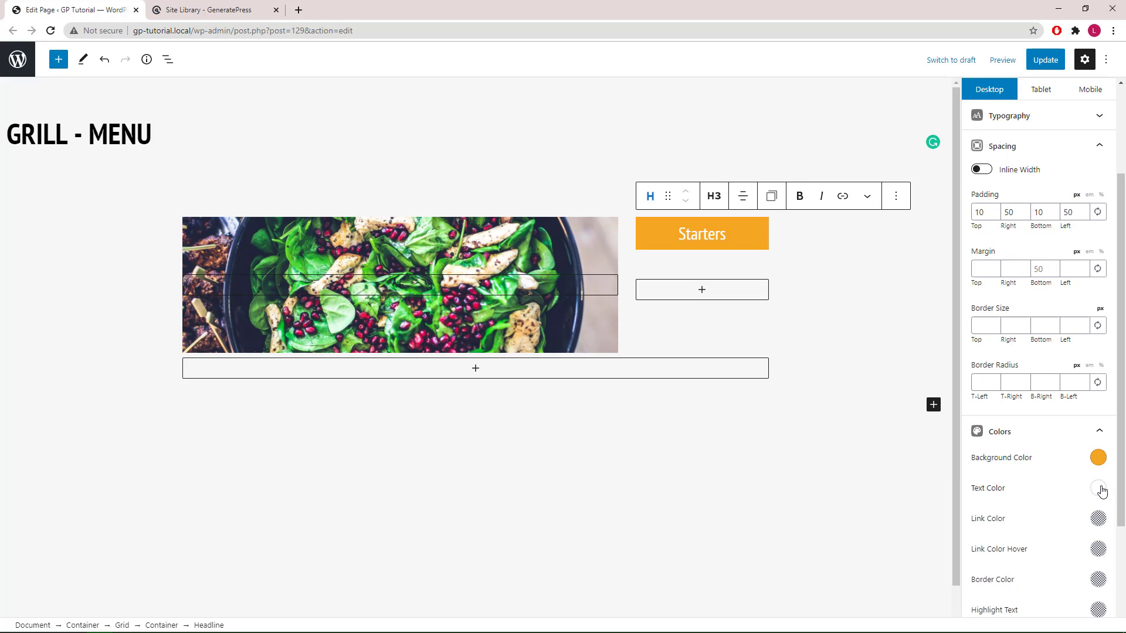
Set the grid's horizontal gap to 0 px and its vertical alignment to Center.
{"action": "left_click", "coordinate": [170, 61]}
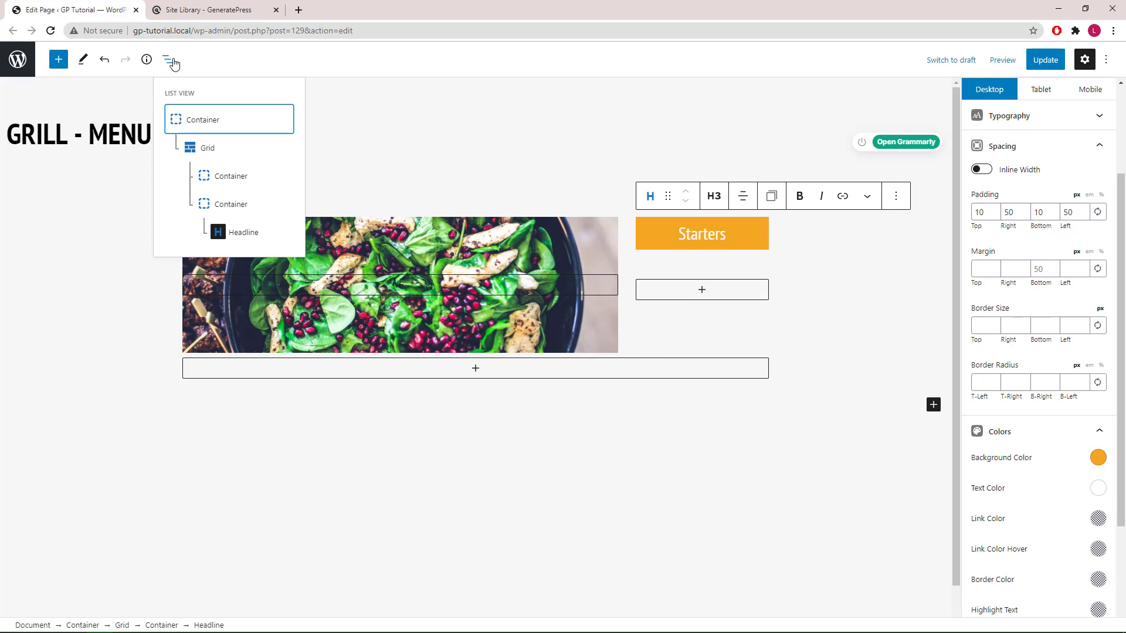
{"action": "left_click", "coordinate": [247, 154]}
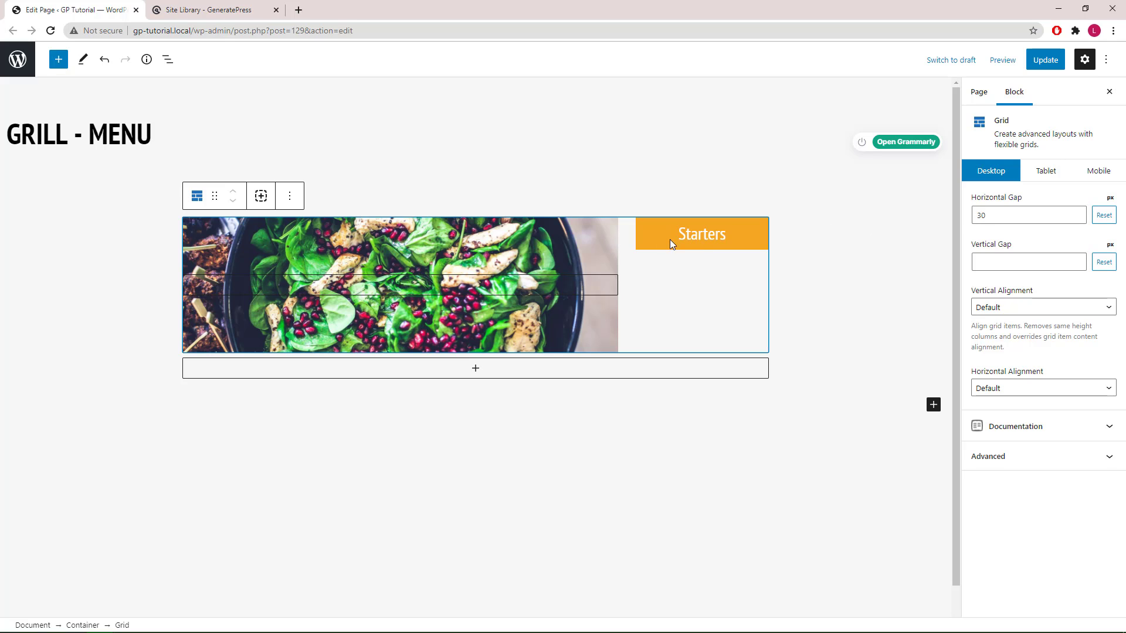
{"action": "double_click", "coordinate": [980, 216]}
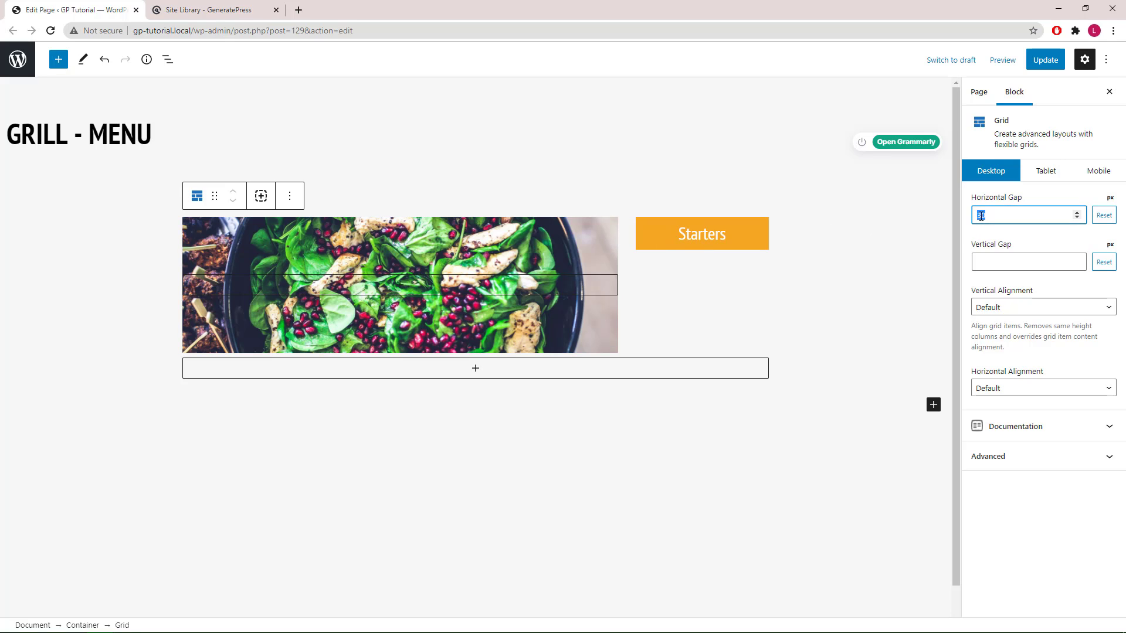
{"action": "type", "text": "0"}
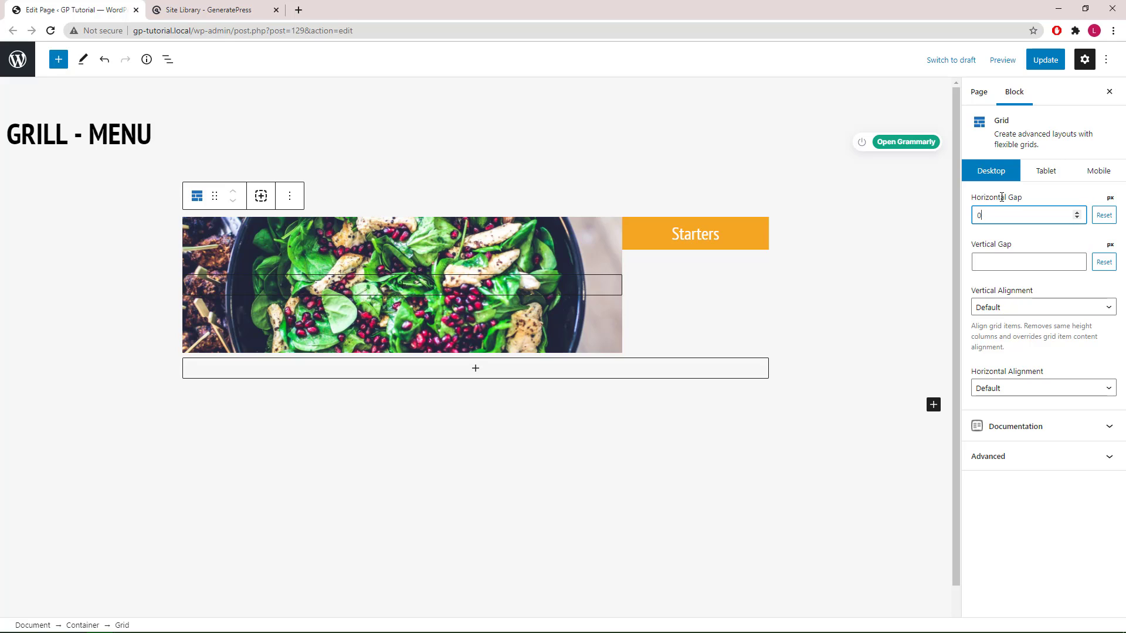
{"action": "left_click", "coordinate": [1027, 310]}
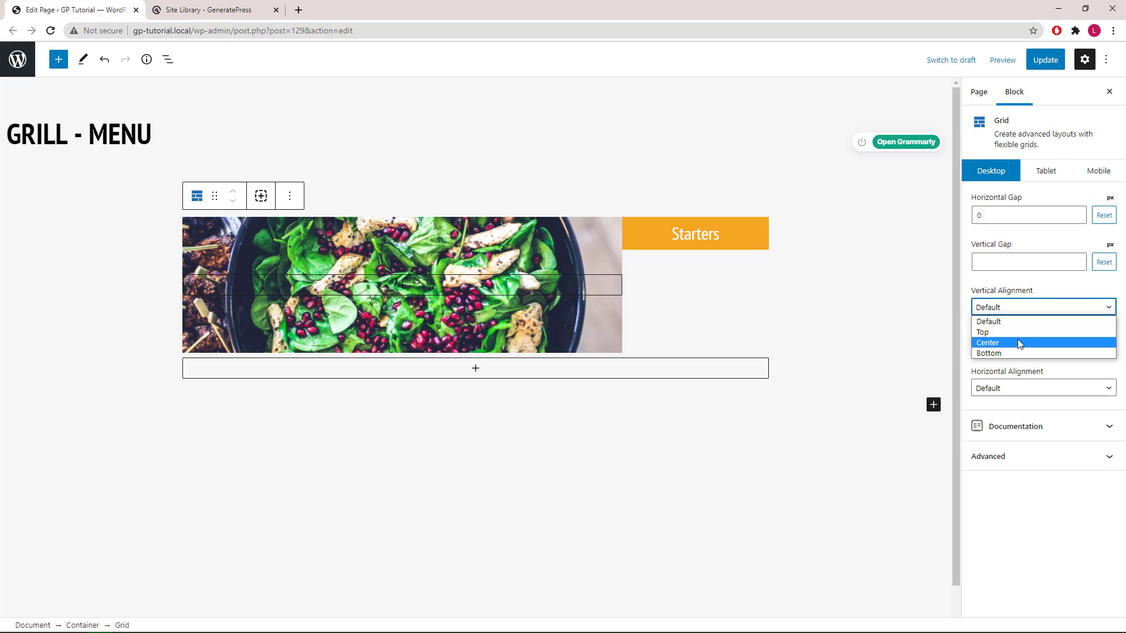
{"action": "left_click", "coordinate": [1020, 344]}
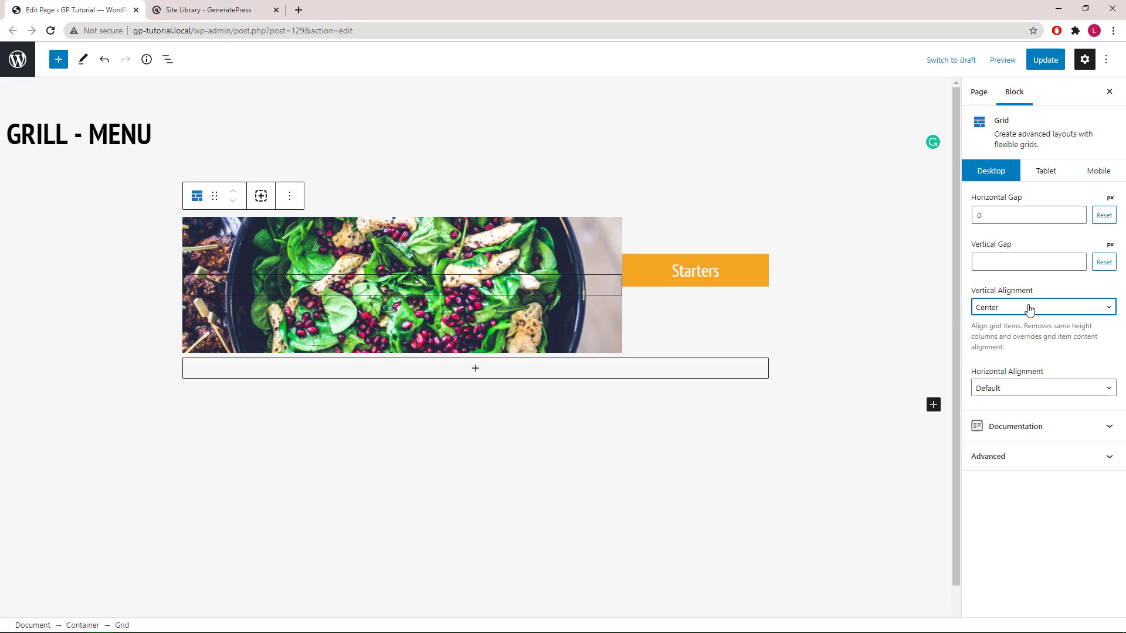
Set the left margin of the container holding the Starters headline to -50 px so it overlaps the salad image.
{"action": "left_click", "coordinate": [168, 60]}
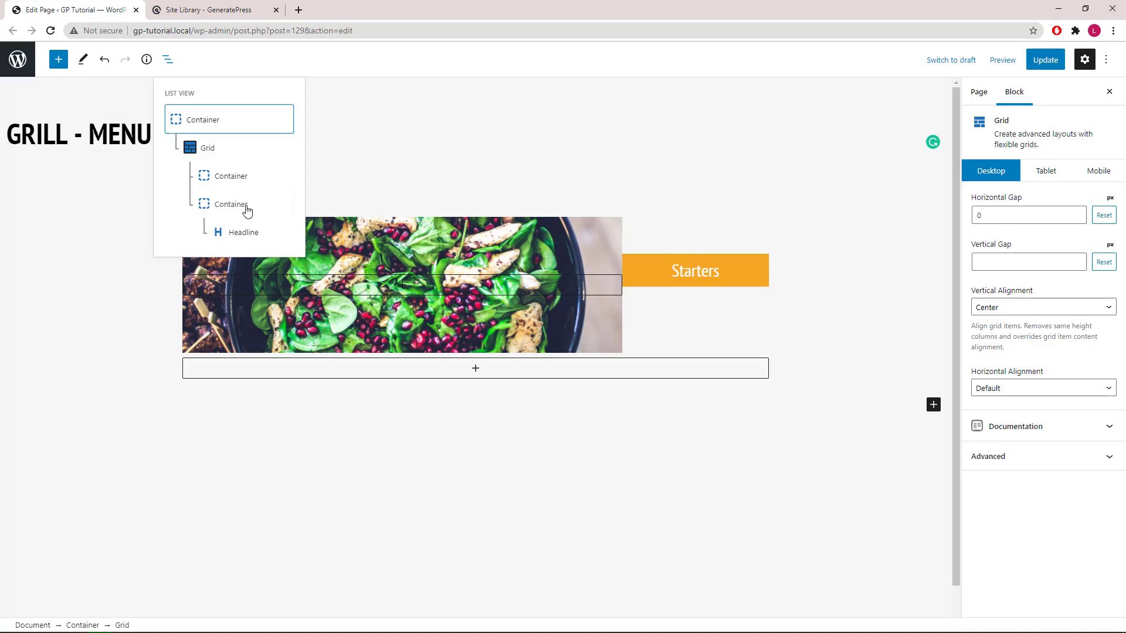
{"action": "left_click", "coordinate": [243, 205]}
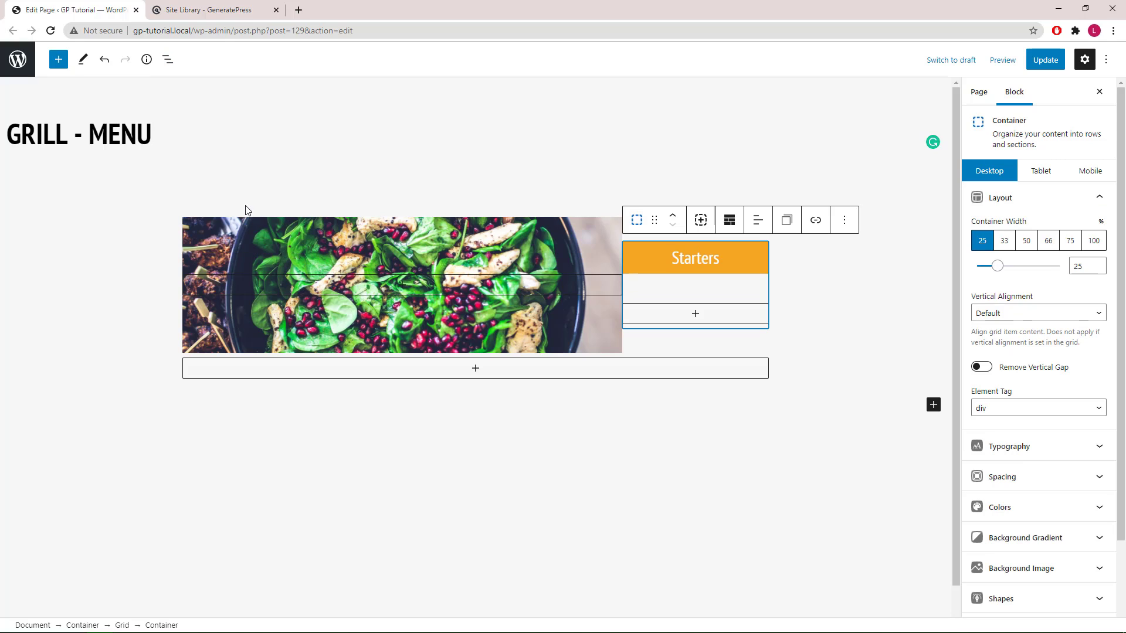
{"action": "left_click", "coordinate": [1023, 476]}
{"action": "left_click", "coordinate": [1072, 390]}
{"action": "type", "text": "-"}
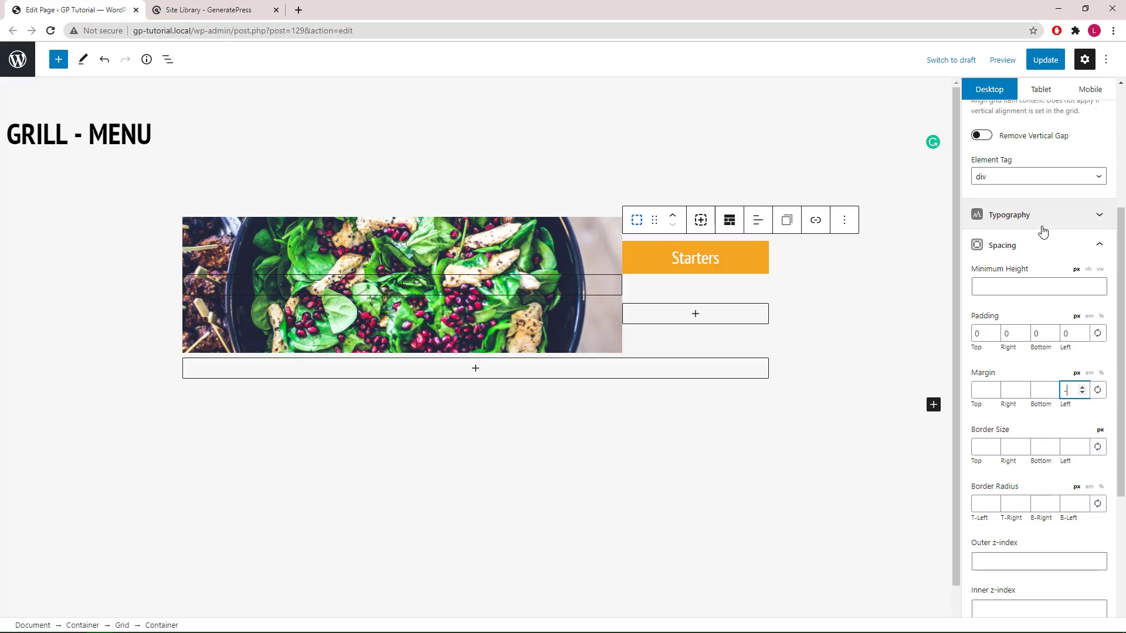
{"action": "type", "text": "50"}
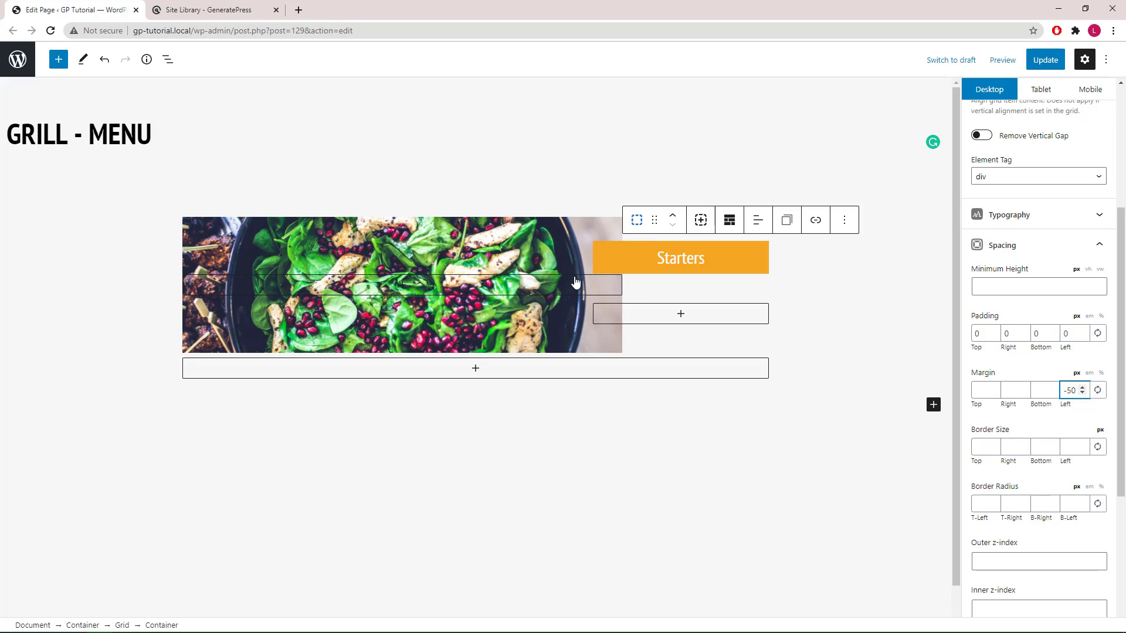
{"action": "left_click", "coordinate": [678, 260]}
{"action": "left_click", "coordinate": [136, 282]}
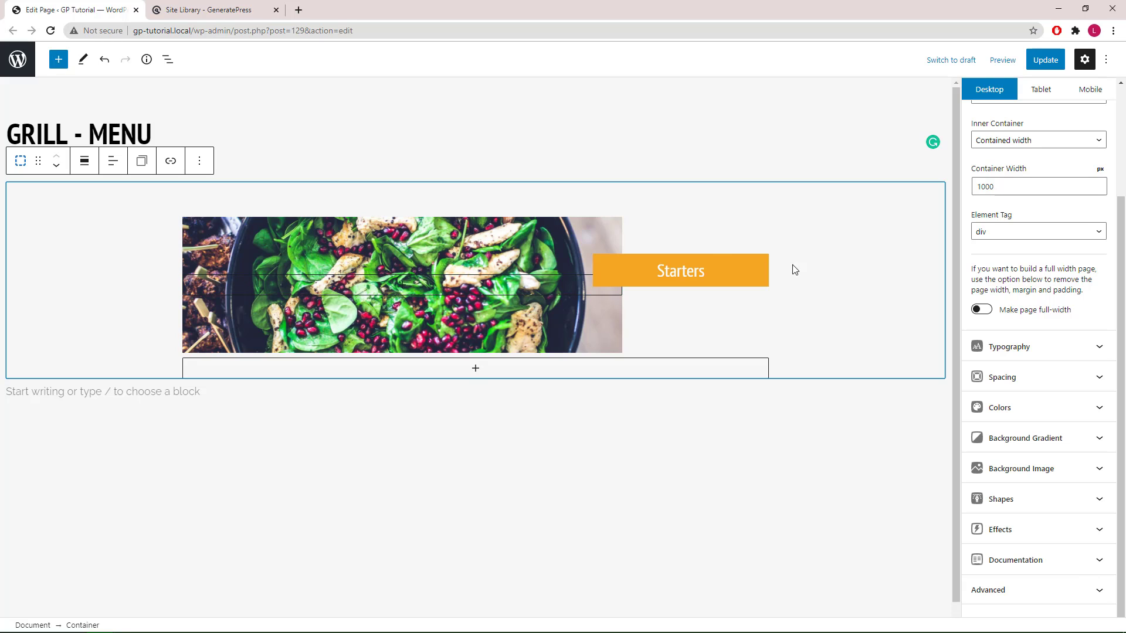
For mobile, set the salad image container's top and bottom padding to 70 px.
{"action": "left_click", "coordinate": [1085, 96]}
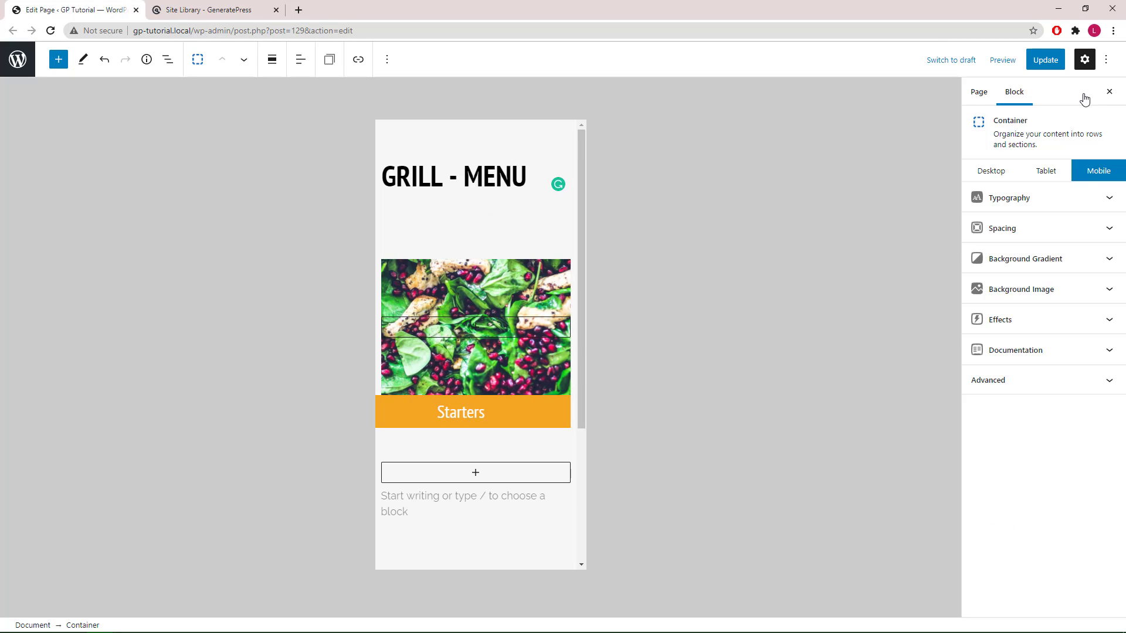
{"action": "left_click", "coordinate": [164, 66]}
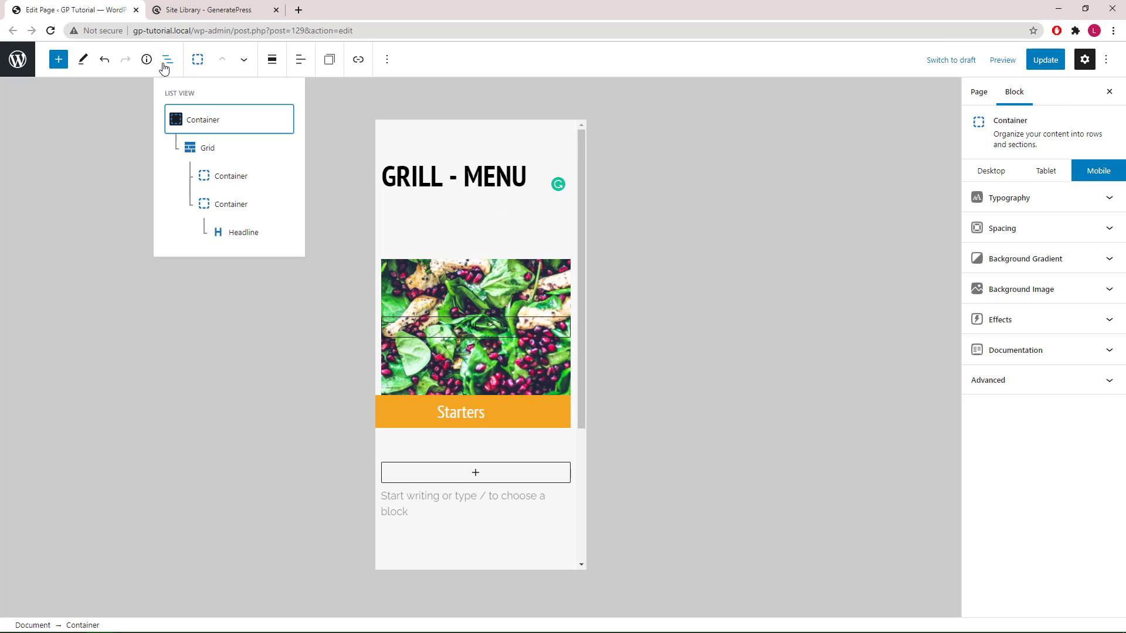
{"action": "left_click", "coordinate": [231, 178]}
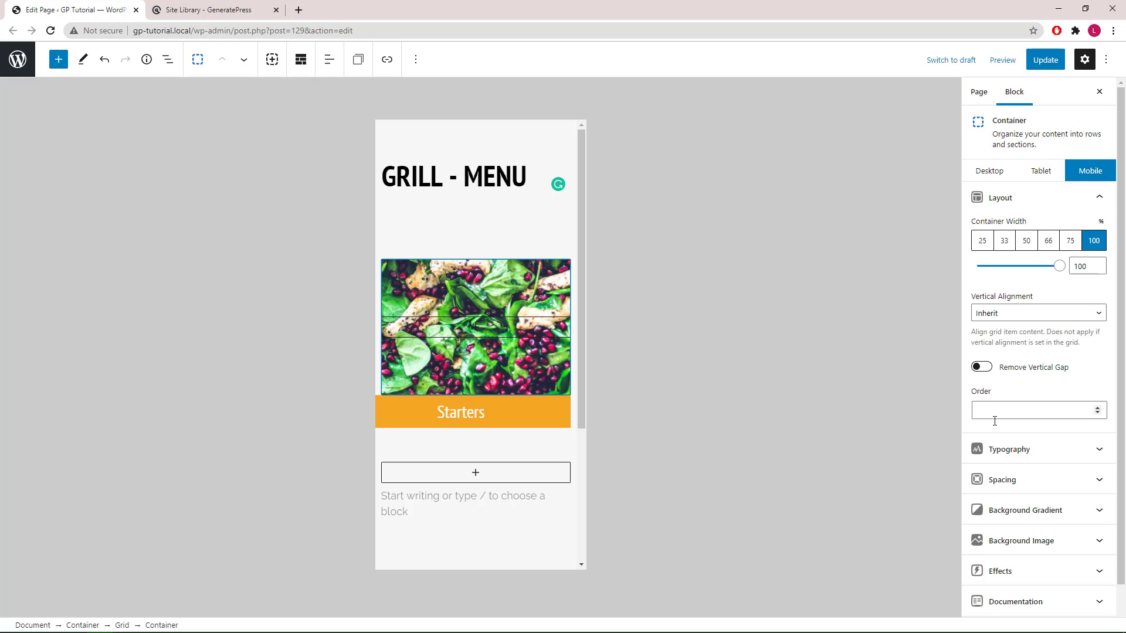
{"action": "left_click", "coordinate": [1004, 486]}
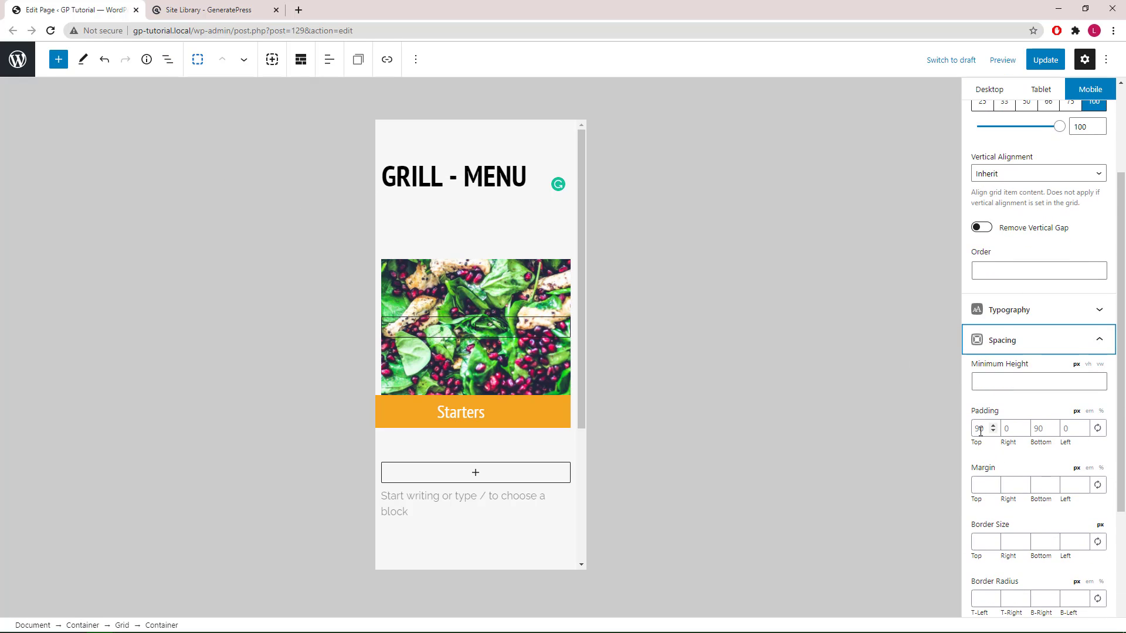
{"action": "left_click", "coordinate": [981, 431]}
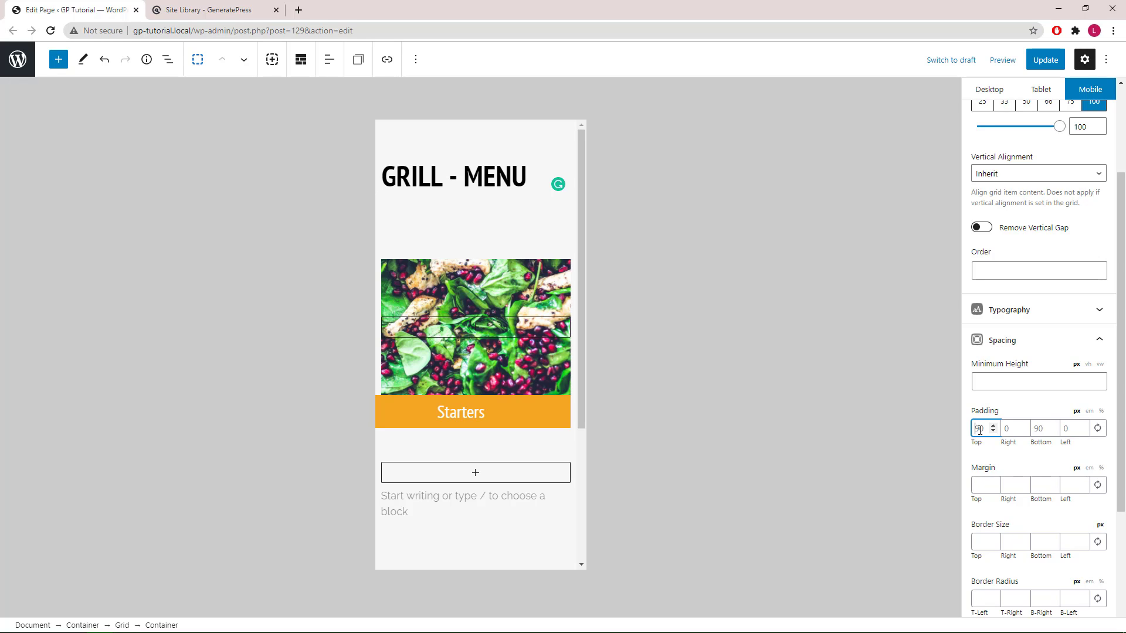
{"action": "type", "text": "70"}
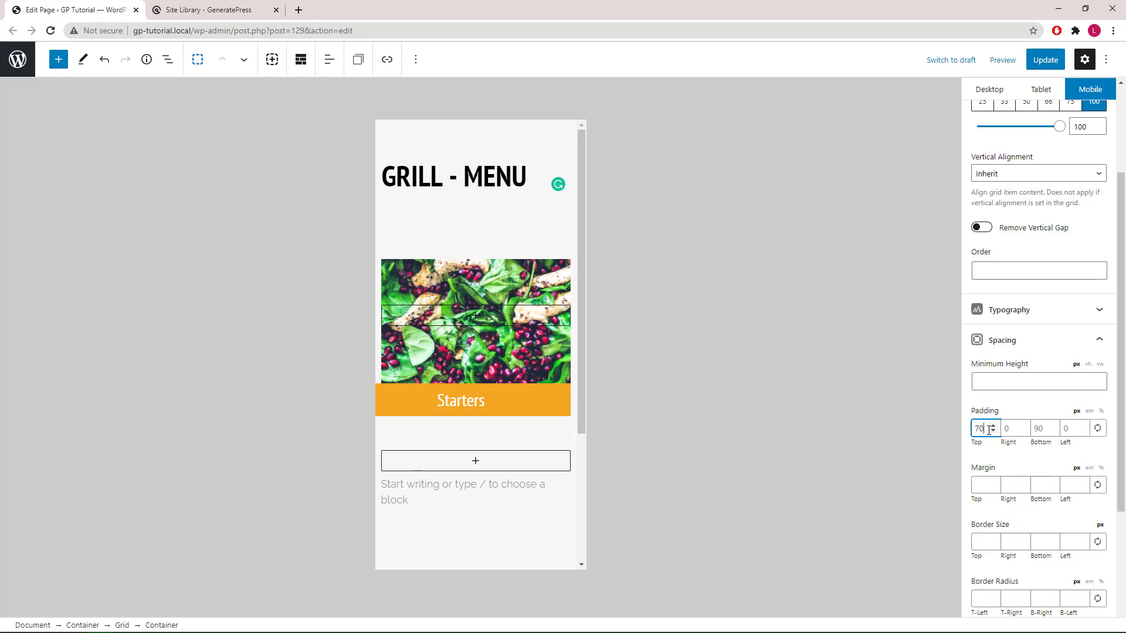
{"action": "left_click", "coordinate": [1037, 429]}
{"action": "type", "text": "0"}
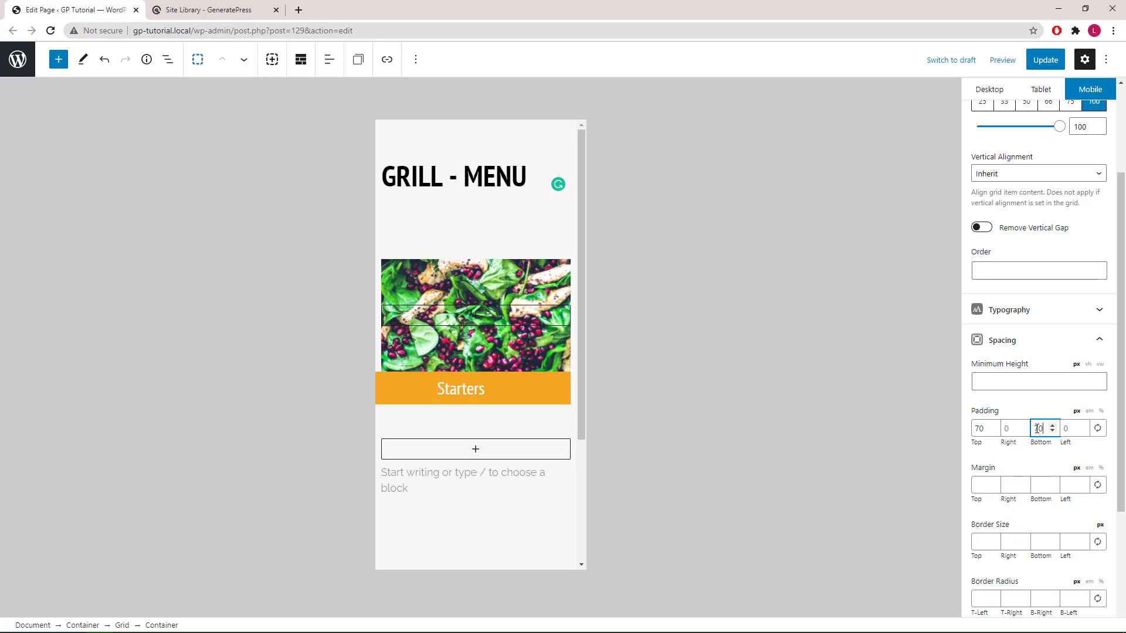
{"action": "key", "text": "BackSpace"}
{"action": "type", "text": "70"}
For mobile, set the left margin of the Starters headline's container to 0 px and its top margin to -25 px.
{"action": "left_click", "coordinate": [169, 60]}
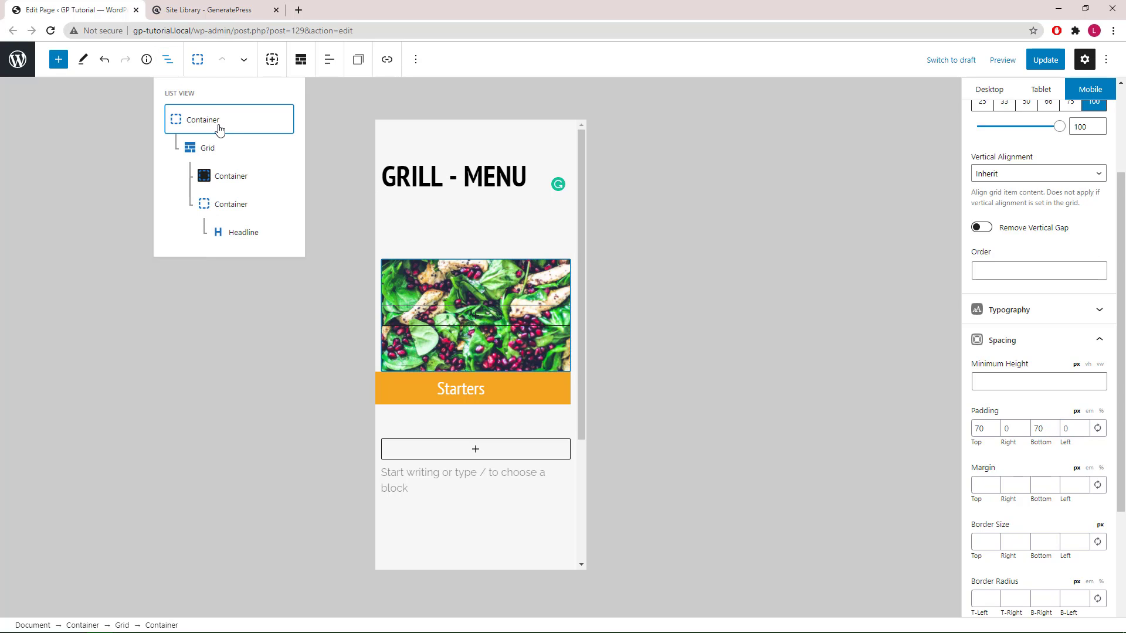
{"action": "left_click", "coordinate": [237, 205]}
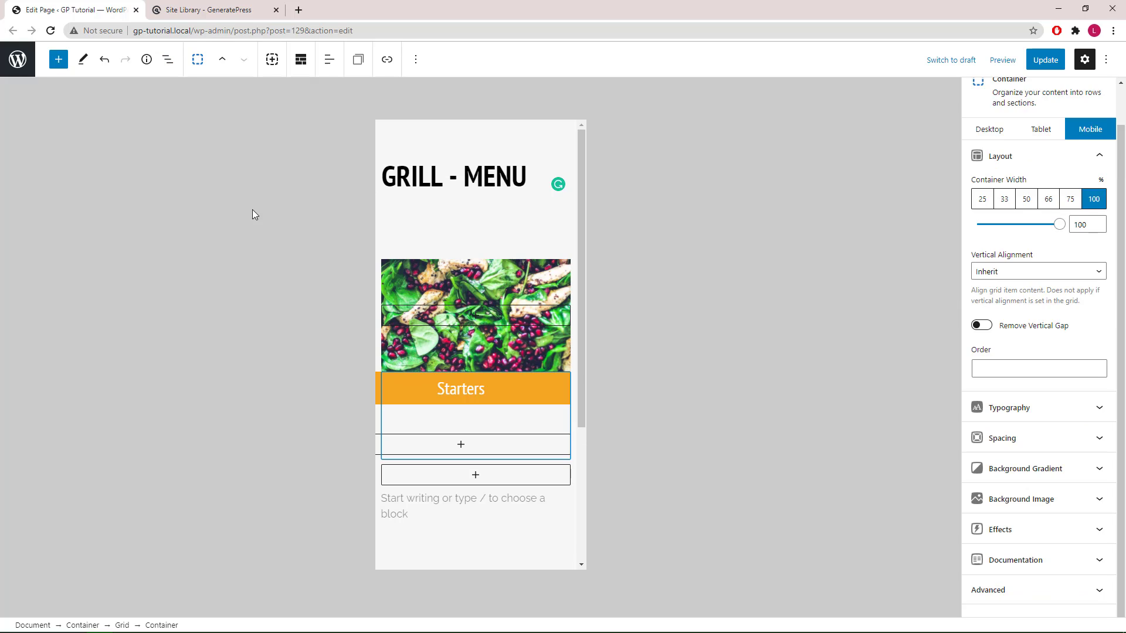
{"action": "left_click", "coordinate": [995, 444]}
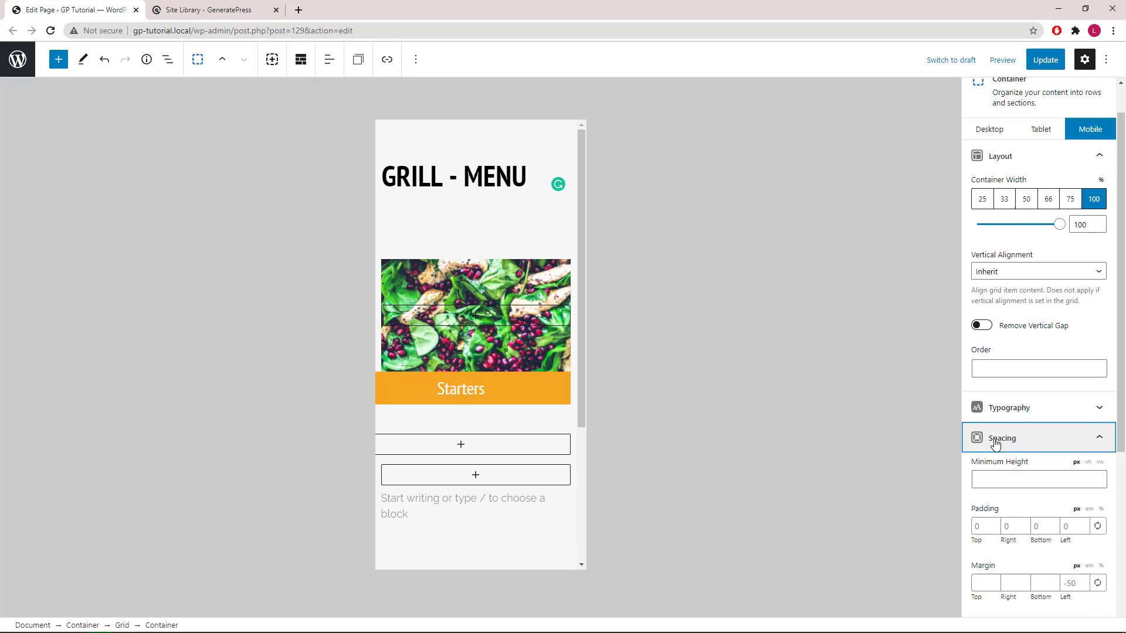
{"action": "left_click", "coordinate": [1069, 487]}
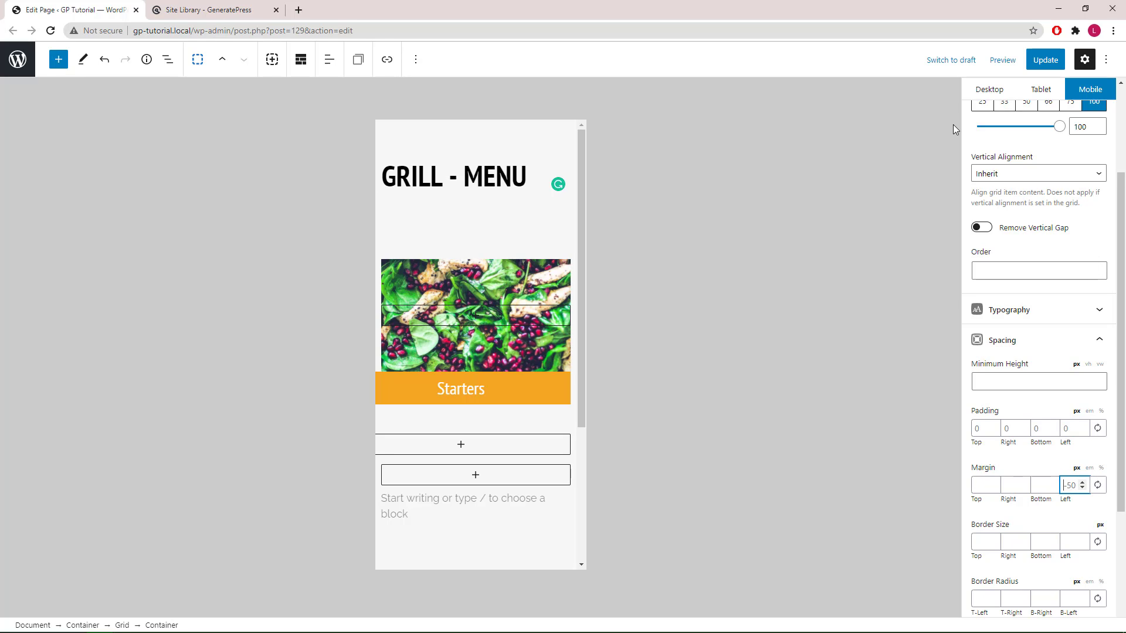
{"action": "key", "text": "Delete"}
{"action": "key", "text": "Delete"}
{"action": "key", "text": "Delete"}
{"action": "type", "text": "0"}
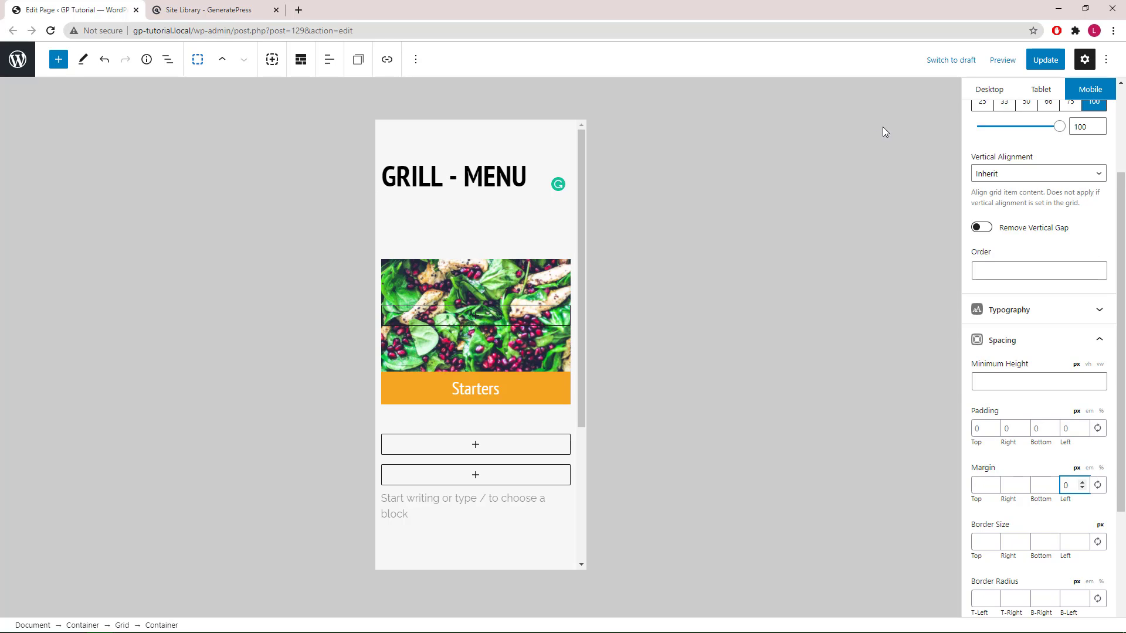
{"action": "left_click", "coordinate": [979, 484]}
{"action": "type", "text": "-25"}
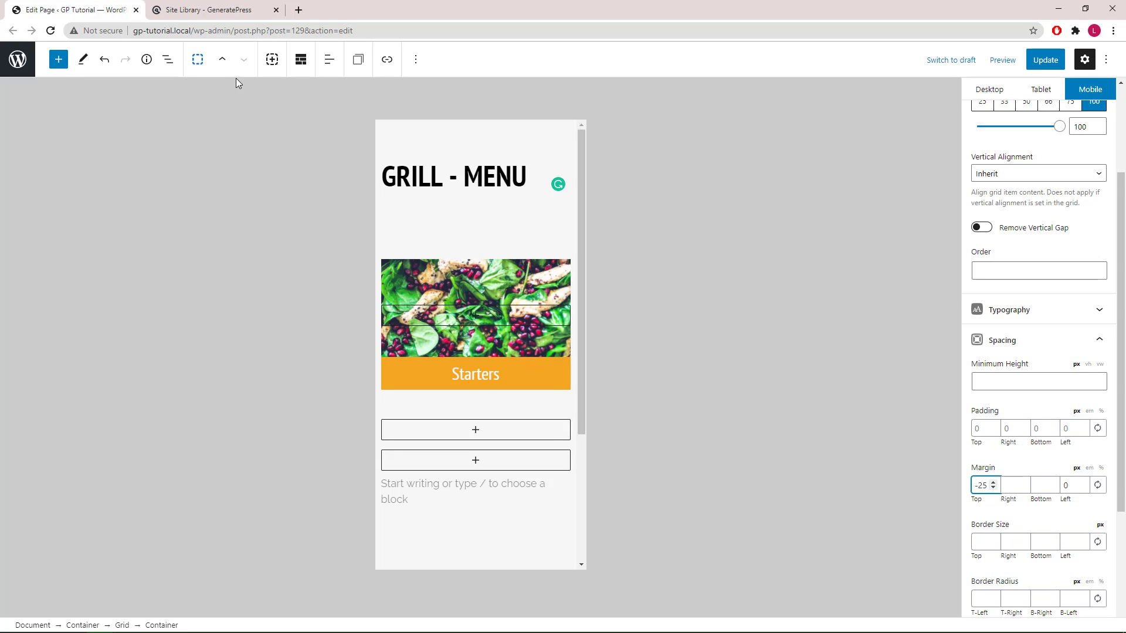
Enable Inline Width on the Starters headline for mobile.
{"action": "left_click", "coordinate": [169, 60]}
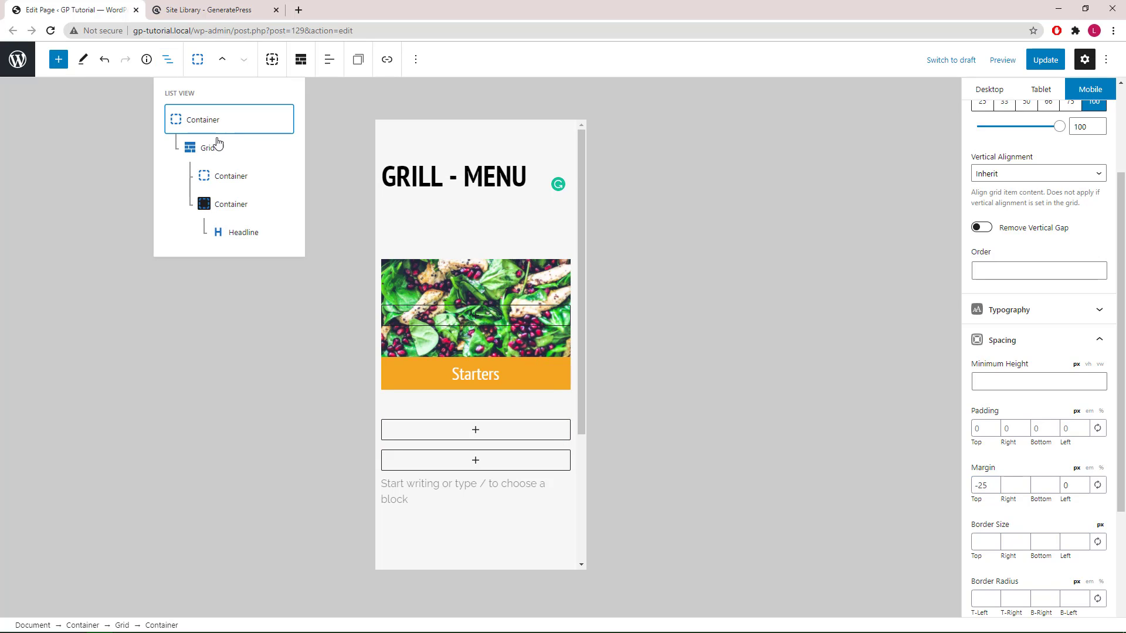
{"action": "left_click", "coordinate": [244, 233]}
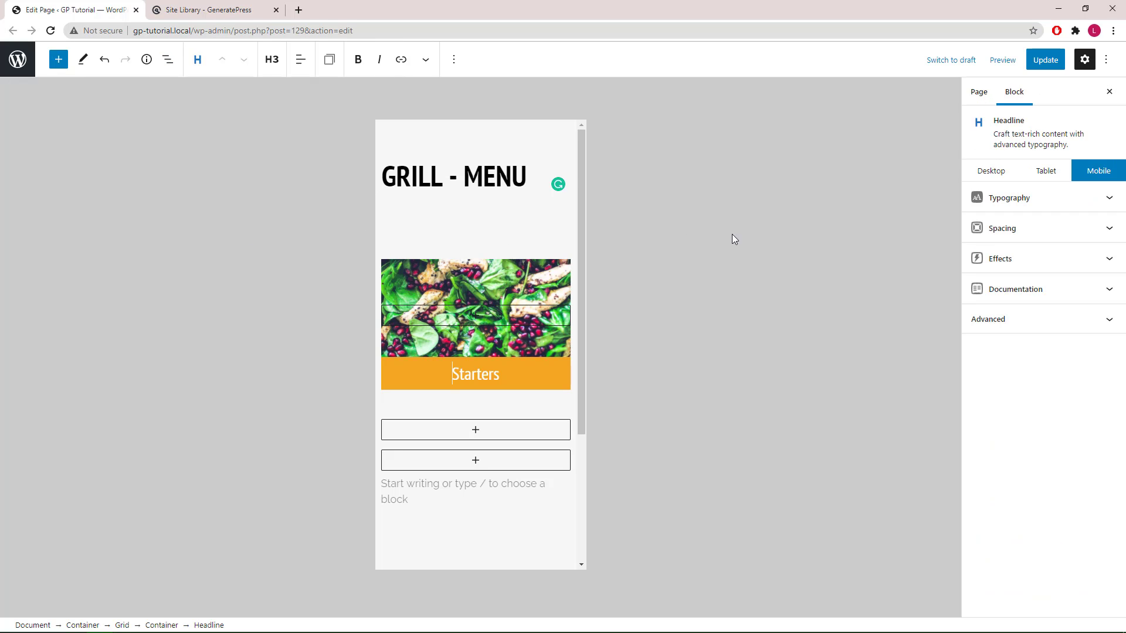
{"action": "left_click", "coordinate": [994, 237]}
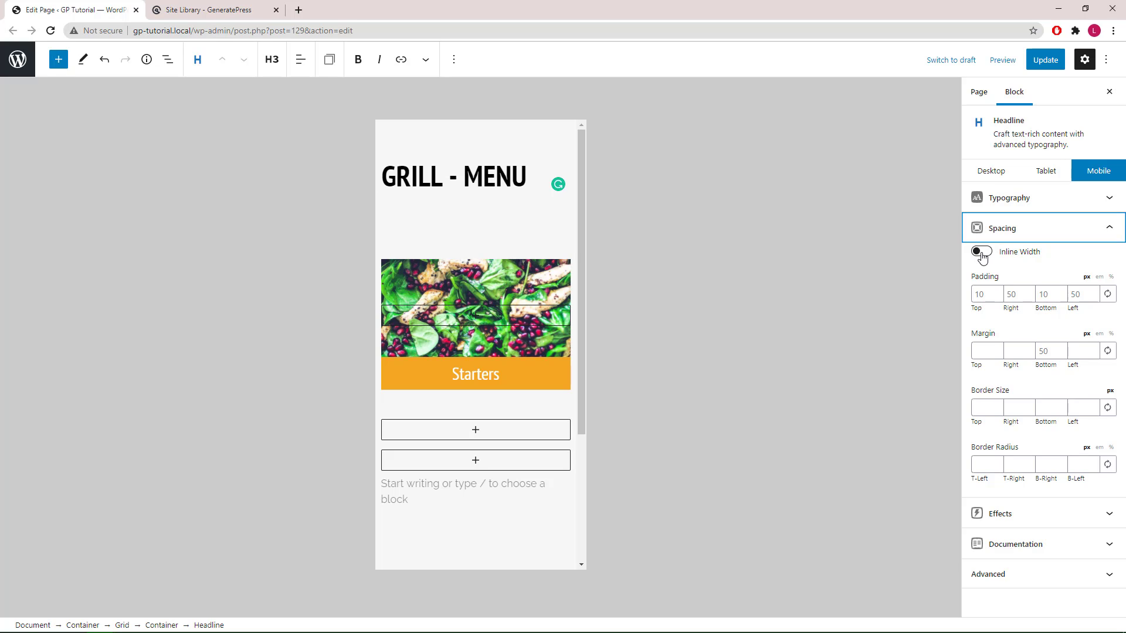
{"action": "left_click", "coordinate": [982, 254]}
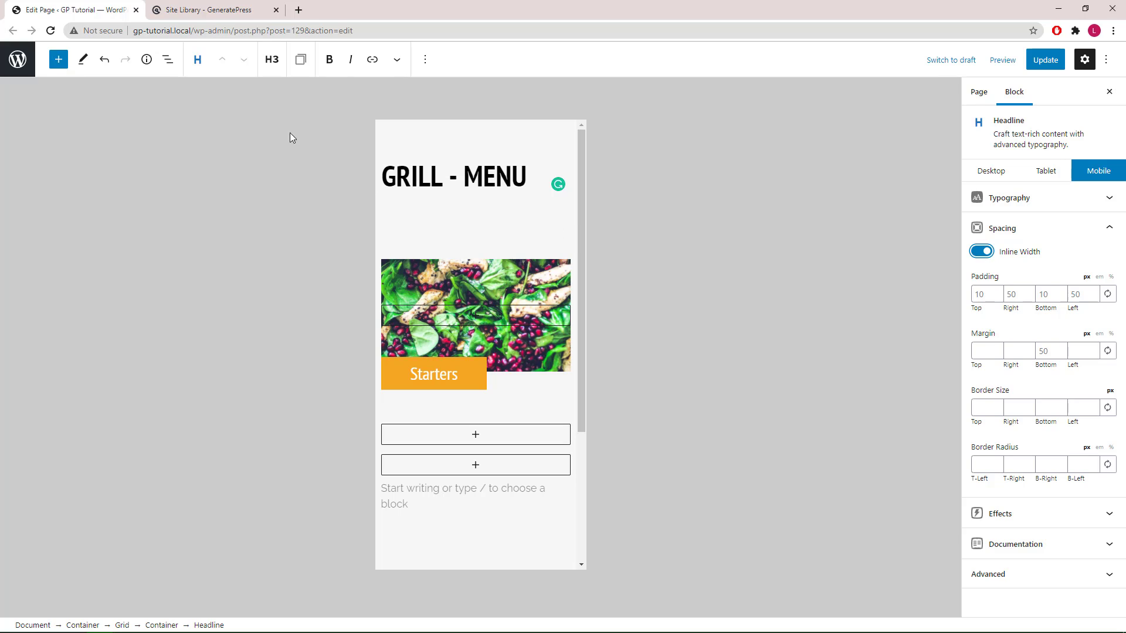
For mobile, center the text alignment of the container holding the Starters headline.
{"action": "left_click", "coordinate": [167, 64]}
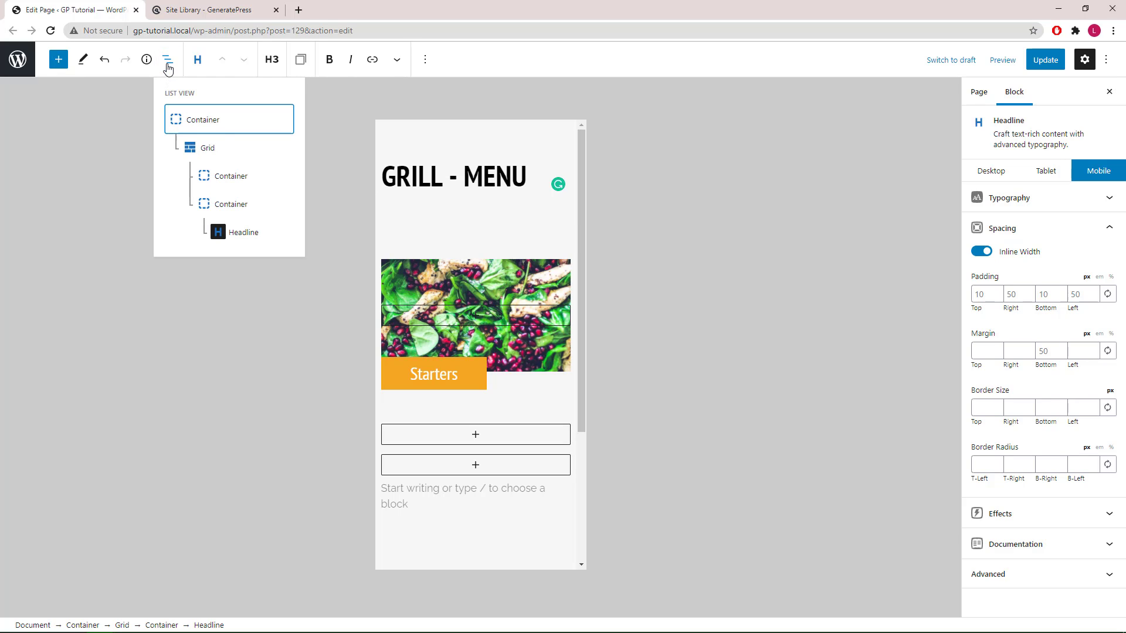
{"action": "left_click", "coordinate": [238, 205]}
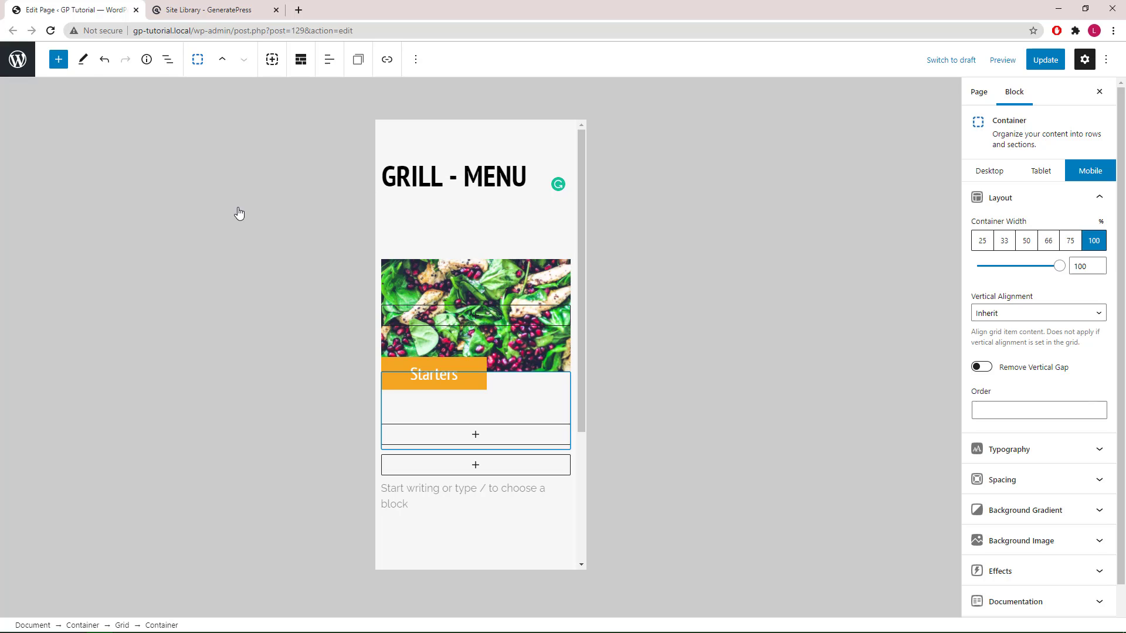
{"action": "left_click", "coordinate": [329, 60]}
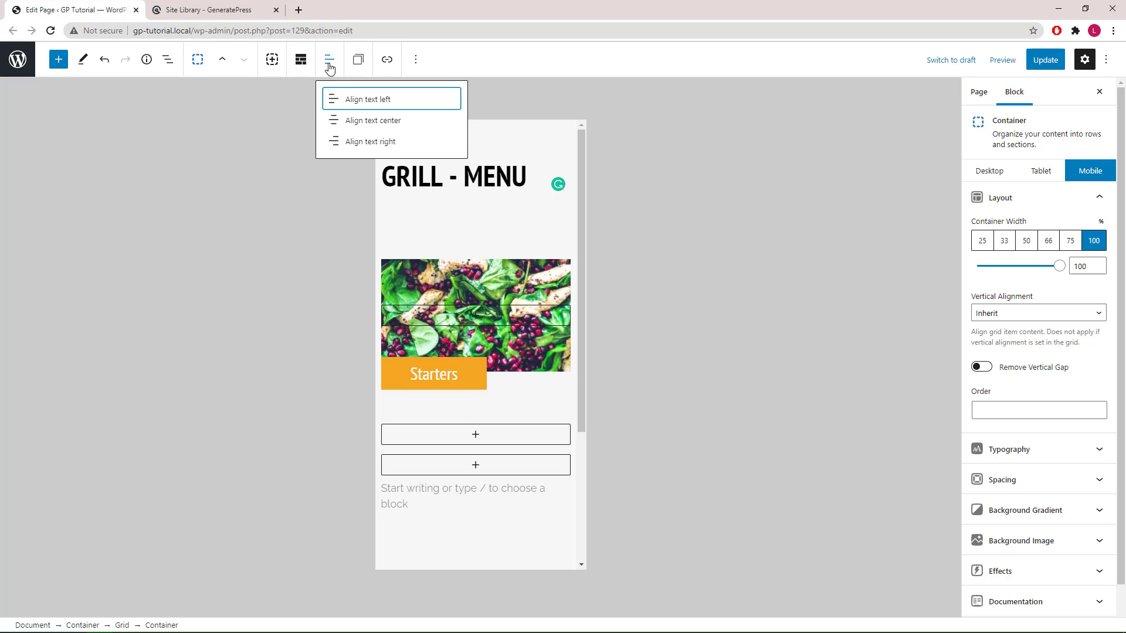
{"action": "left_click", "coordinate": [370, 121]}
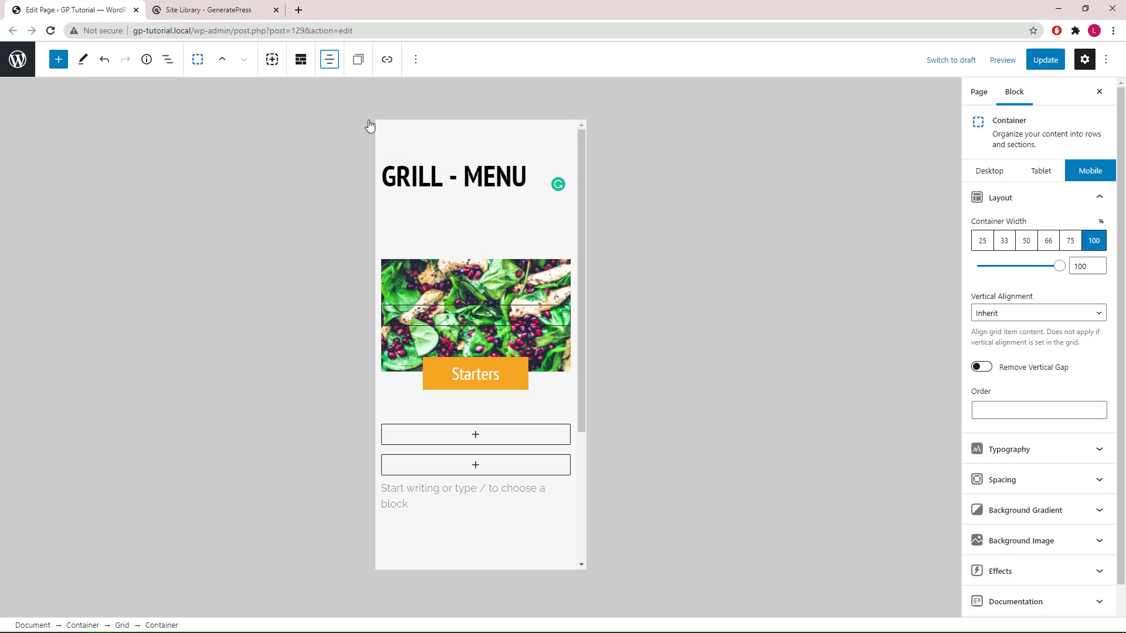
For mobile, enable advanced typography on the Starters headline and set its font size to 25 px.
{"action": "left_click", "coordinate": [499, 376]}
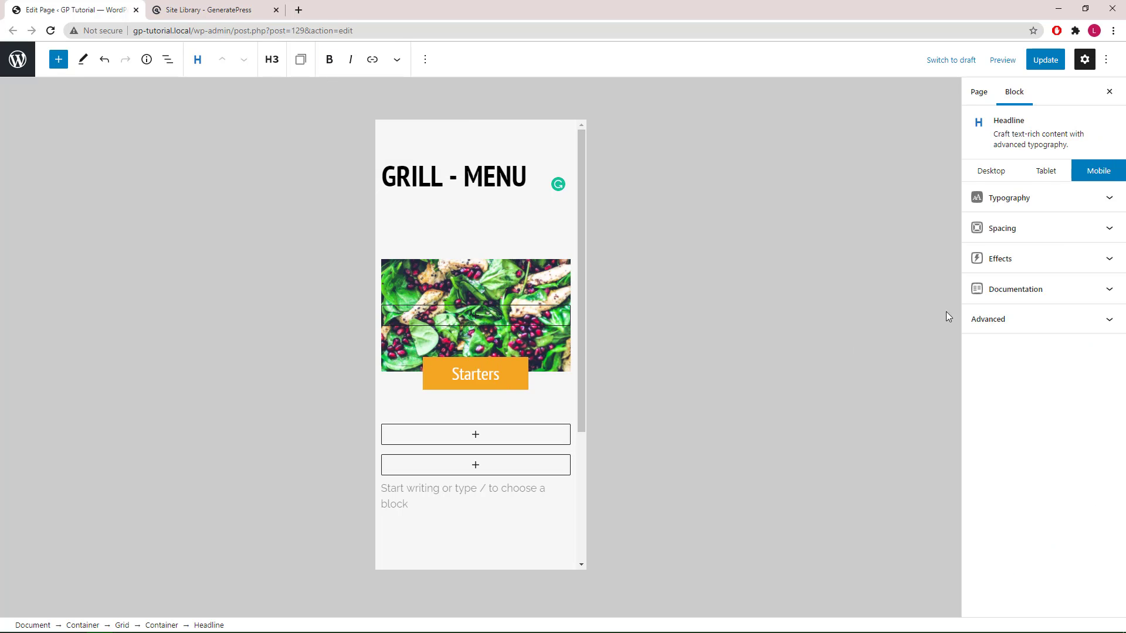
{"action": "left_click", "coordinate": [1029, 210]}
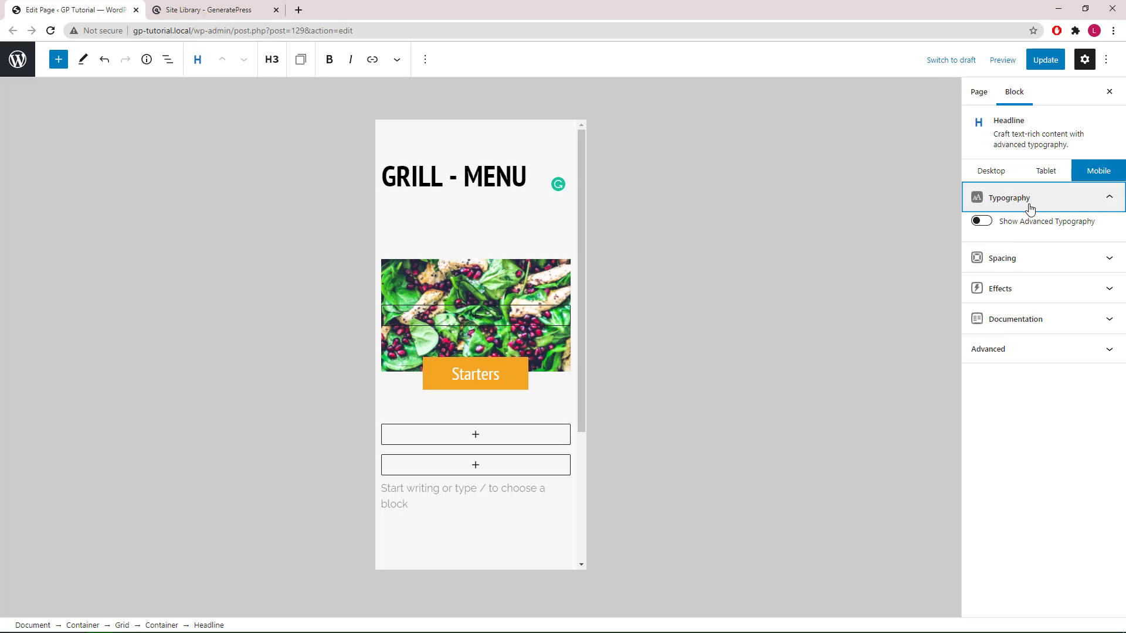
{"action": "left_click", "coordinate": [981, 221]}
{"action": "left_click", "coordinate": [992, 263]}
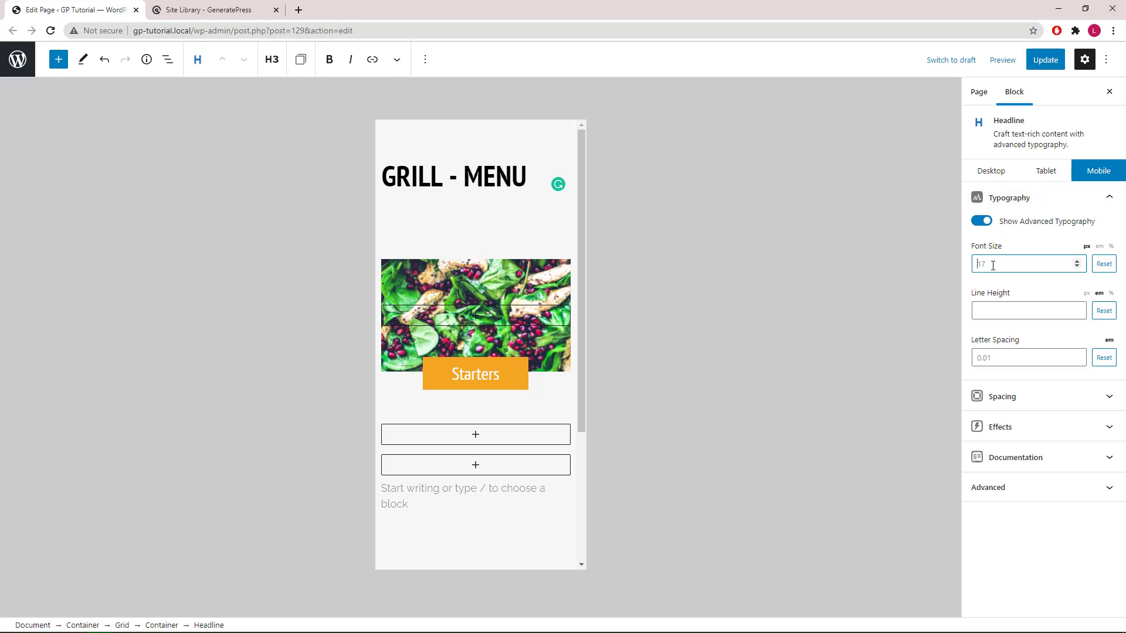
{"action": "type", "text": "25"}
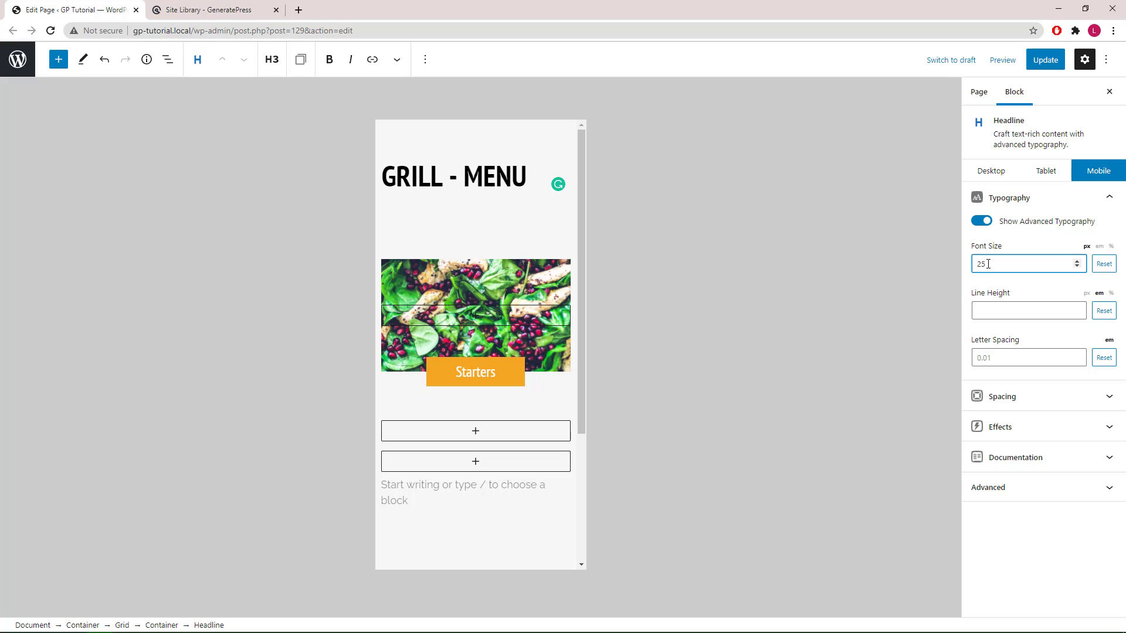
Update the page from the desktop view and open the published Grill menu page in a new browser tab.
{"action": "left_click", "coordinate": [991, 173]}
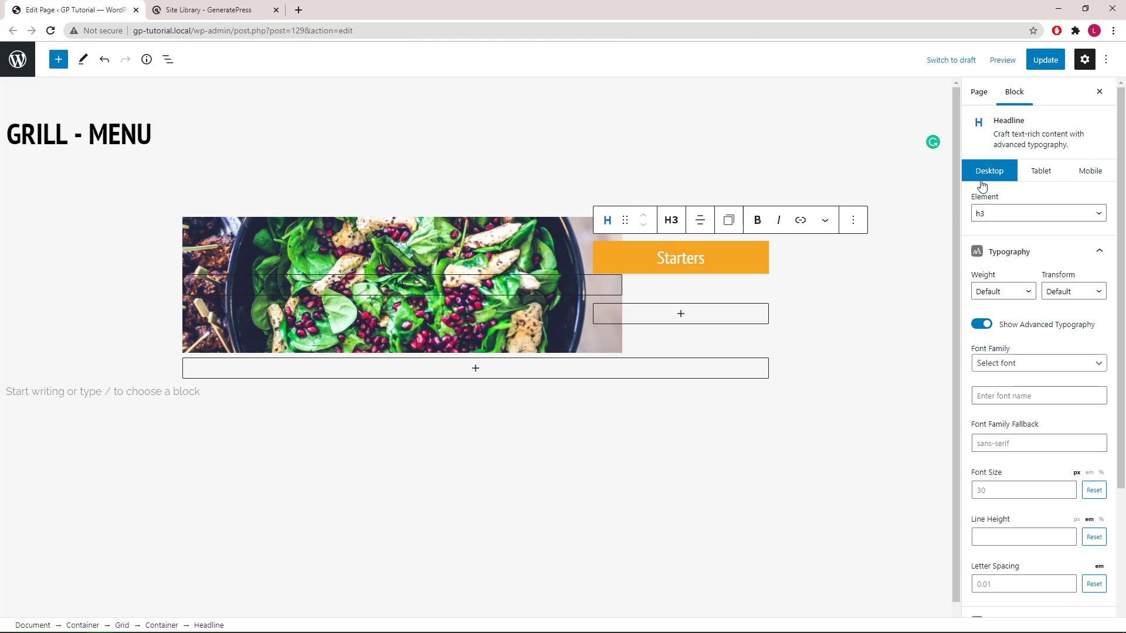
{"action": "left_click", "coordinate": [930, 253]}
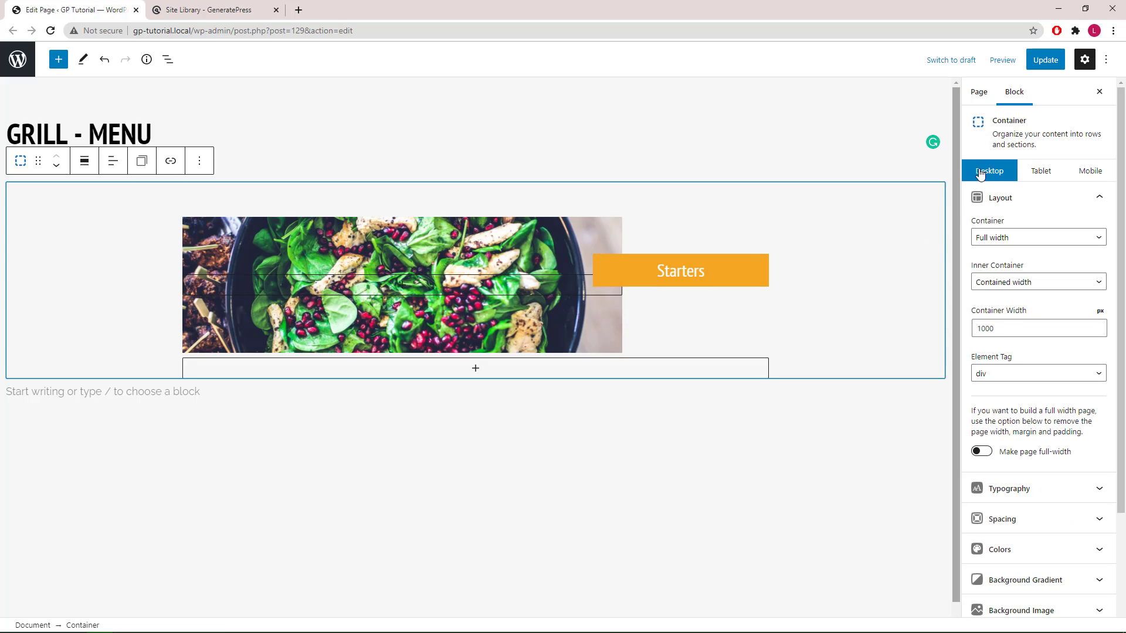
{"action": "left_click", "coordinate": [1045, 68]}
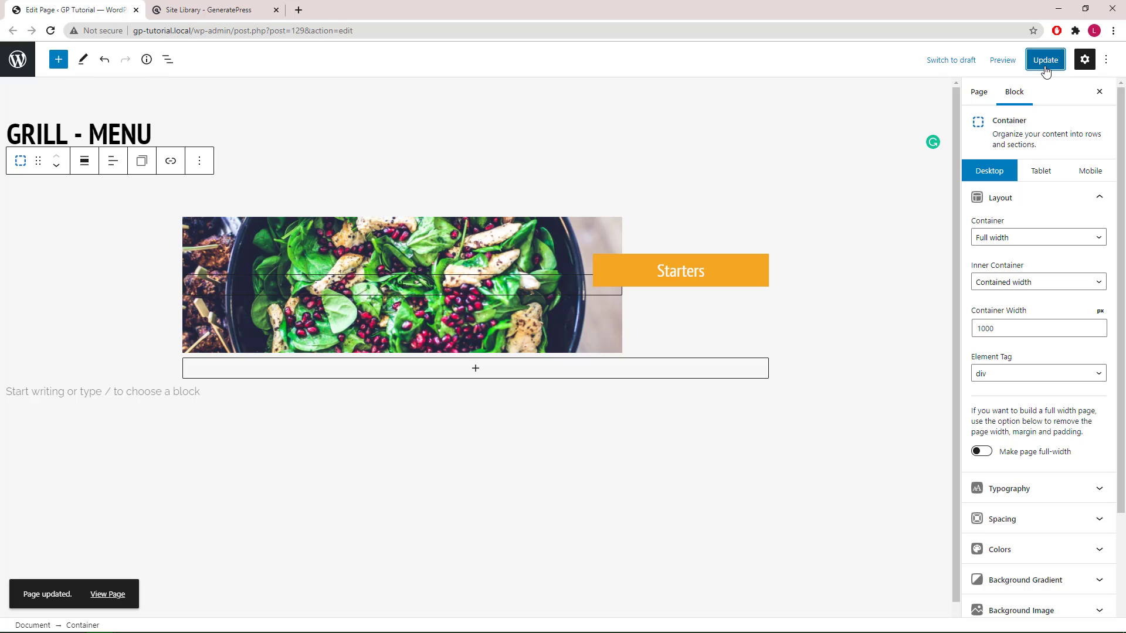
{"action": "middle_click", "coordinate": [108, 595]}
{"action": "left_click", "coordinate": [228, 15]}
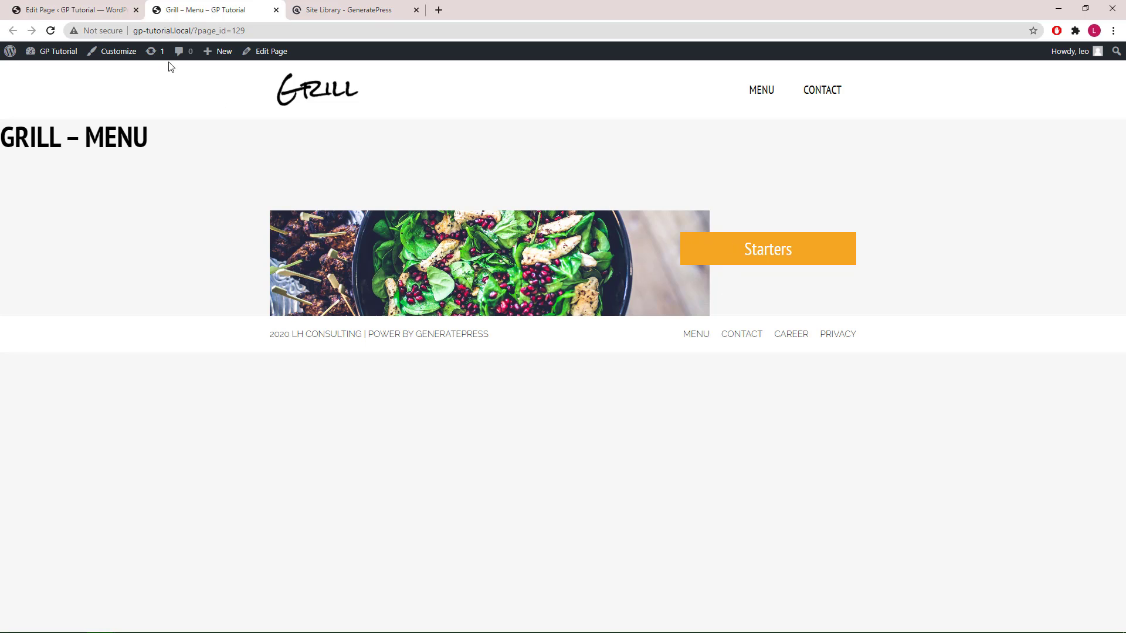
Return to the page editor and set the Starters headline's desktop bottom margin to 0 px.
{"action": "left_click", "coordinate": [90, 12]}
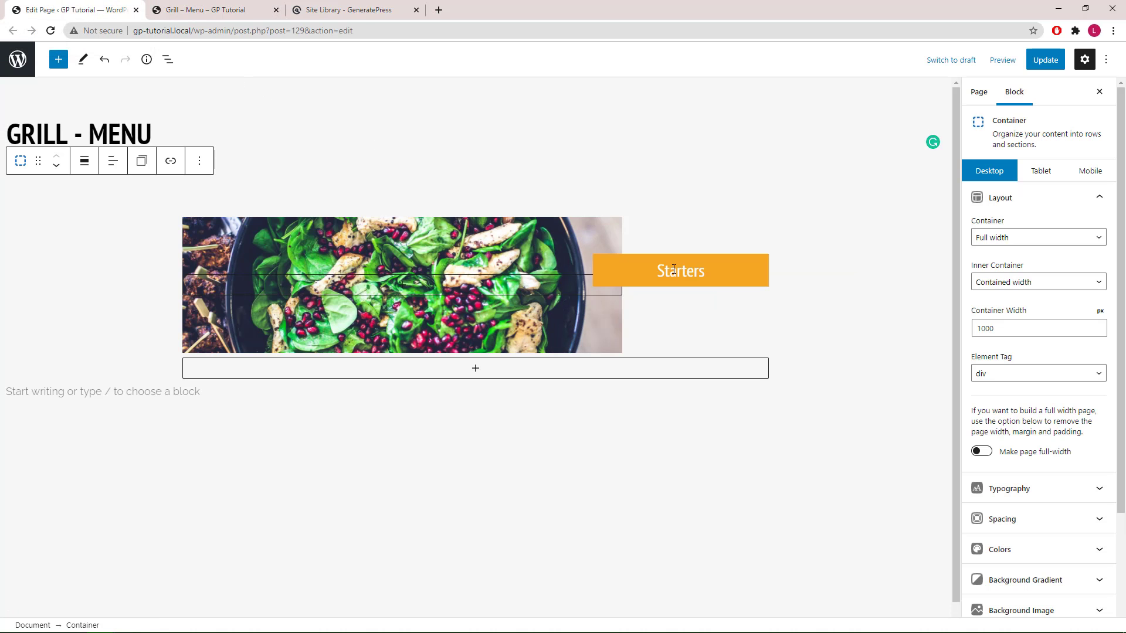
{"action": "left_click", "coordinate": [707, 273]}
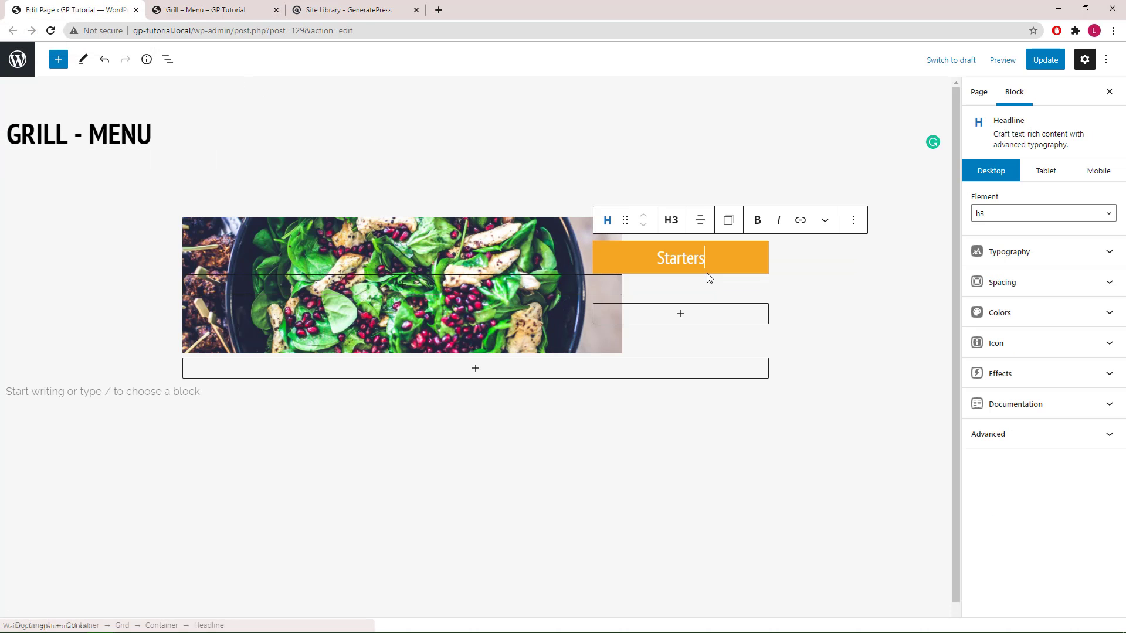
{"action": "left_click", "coordinate": [1037, 284]}
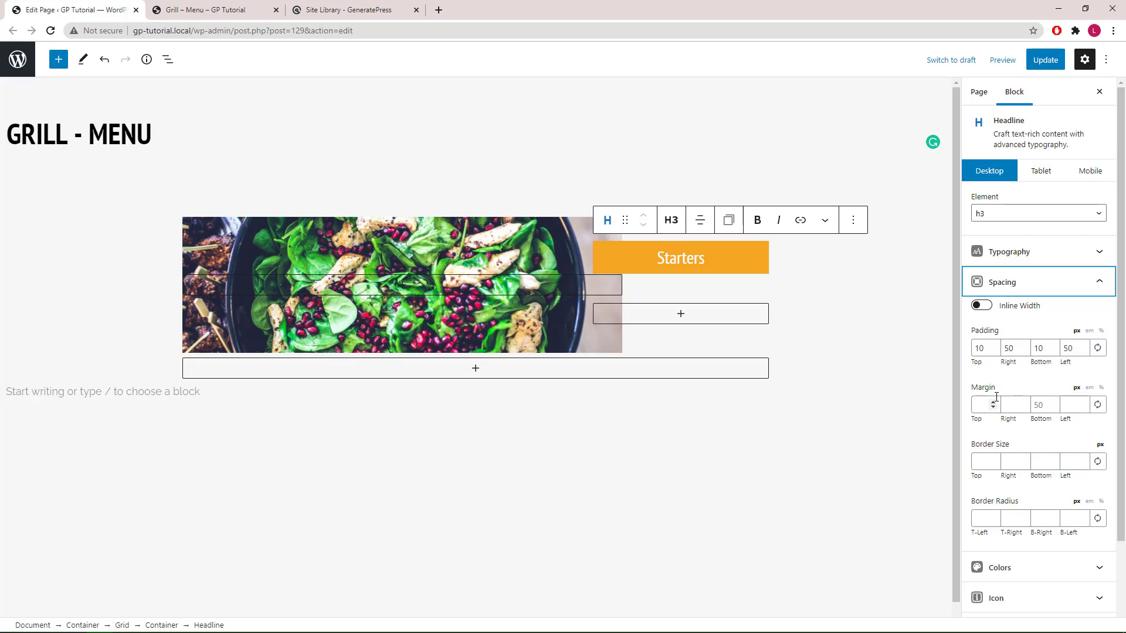
{"action": "left_click", "coordinate": [1039, 406]}
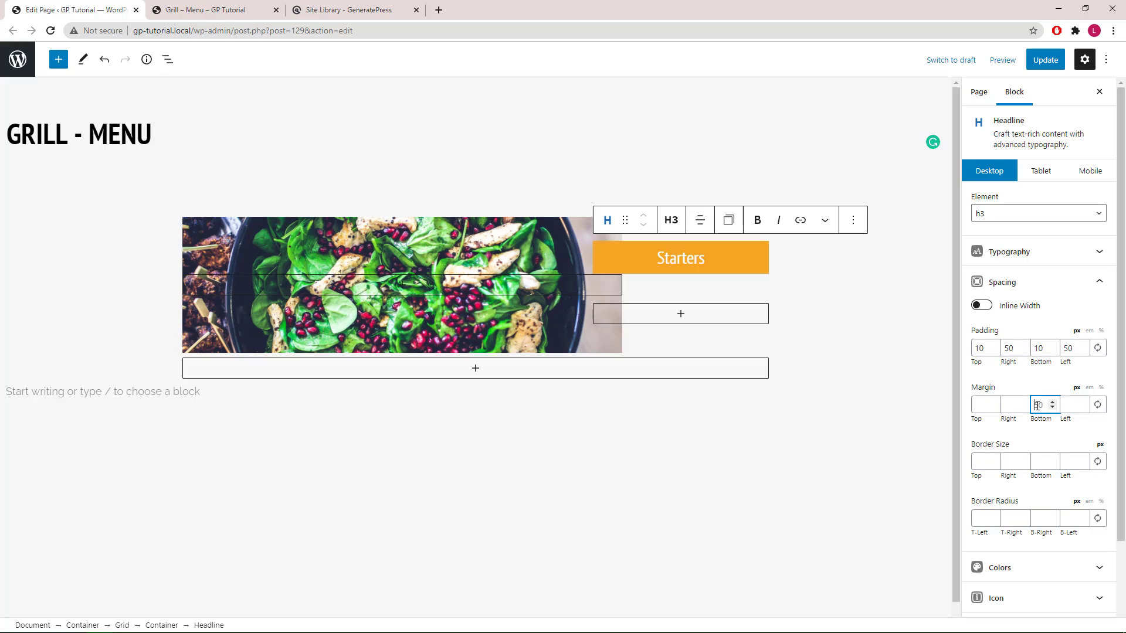
{"action": "key", "text": "BackSpace"}
{"action": "key", "text": "BackSpace"}
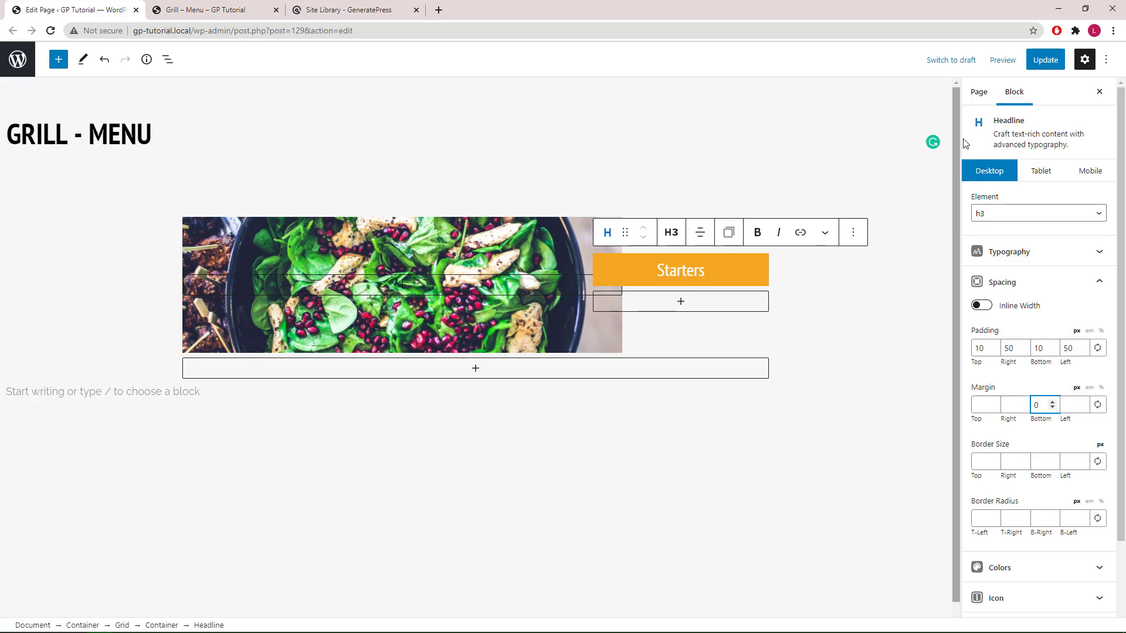
Update the page and compare its reloaded live version with the Starters section of the GeneratePress Site Library template.
{"action": "left_click", "coordinate": [1041, 66]}
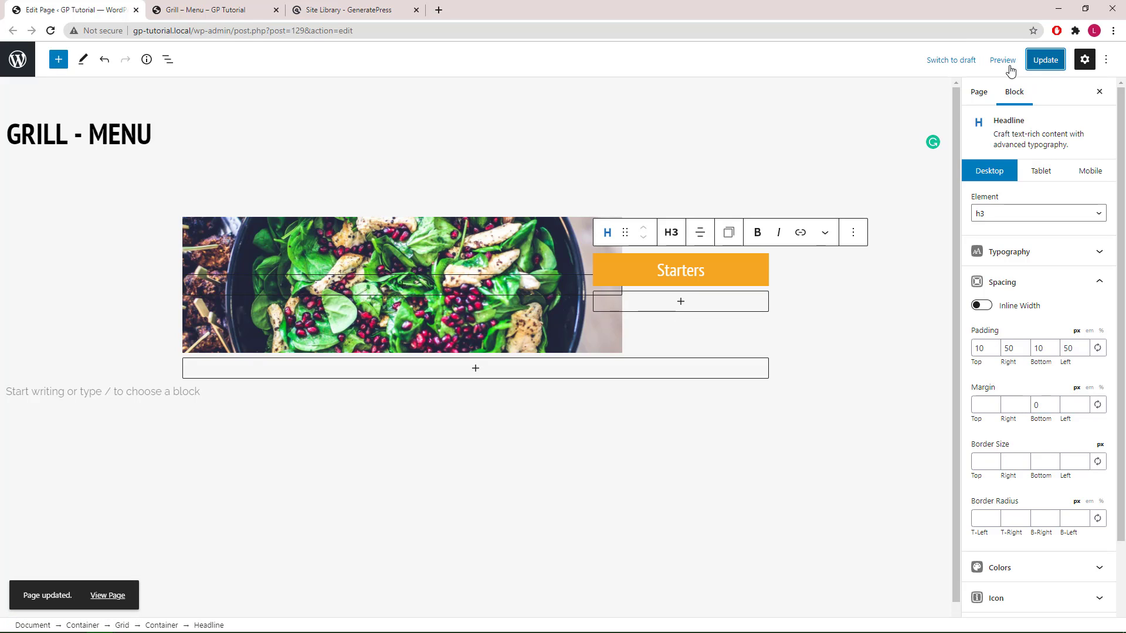
{"action": "left_click", "coordinate": [233, 17]}
{"action": "left_click", "coordinate": [50, 30]}
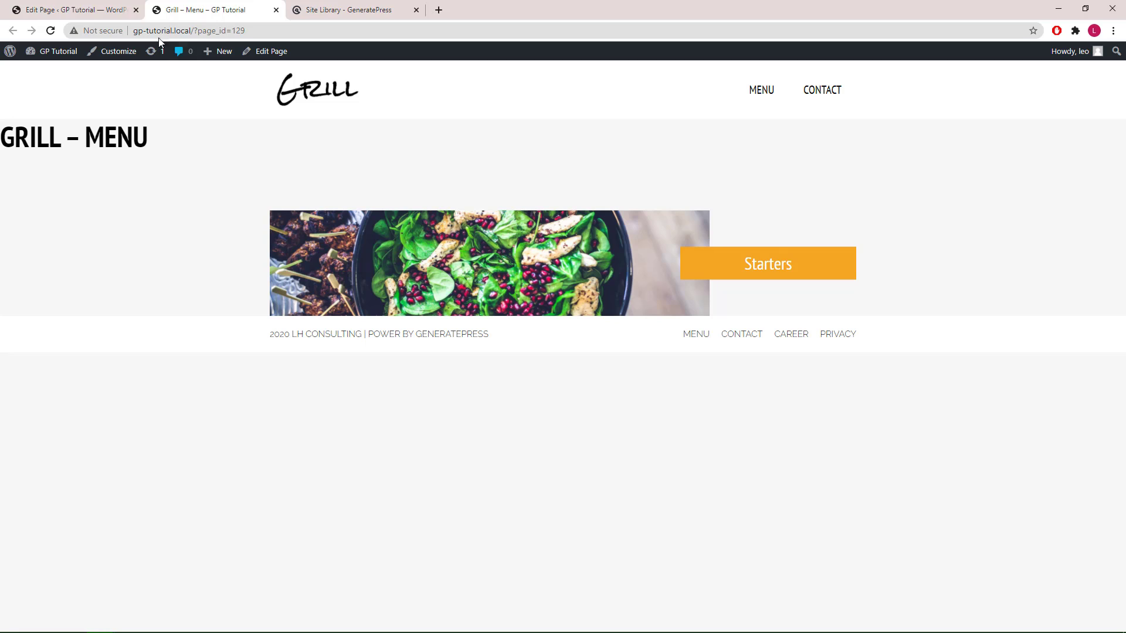
{"action": "left_click", "coordinate": [324, 7]}
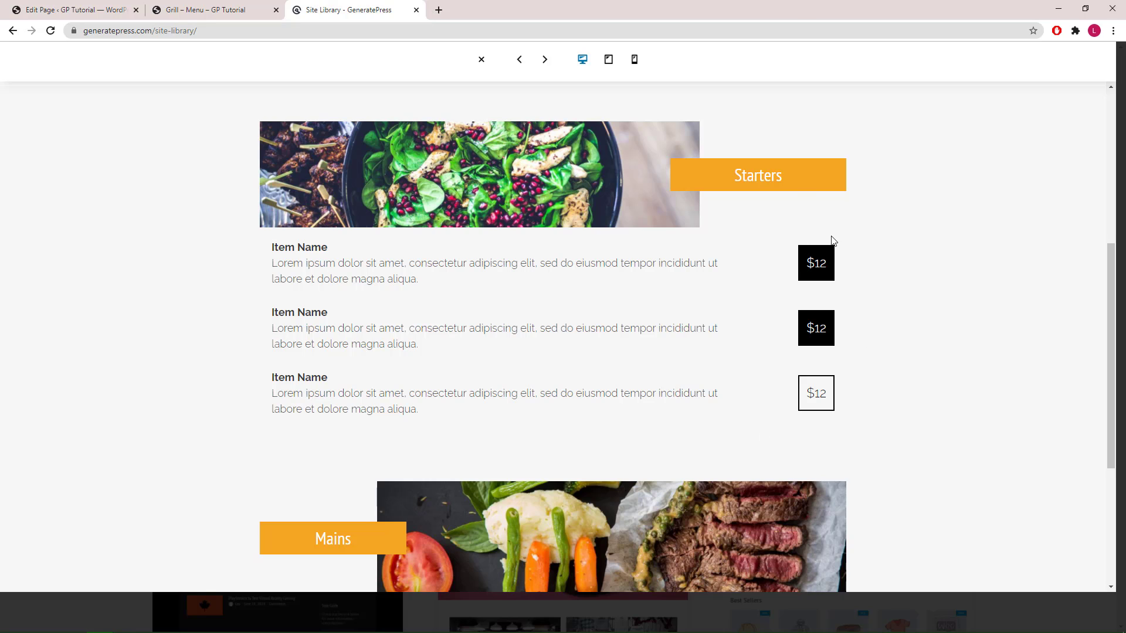
Return to the page editor and add a new container block below the Starters container.
{"action": "left_click", "coordinate": [94, 11]}
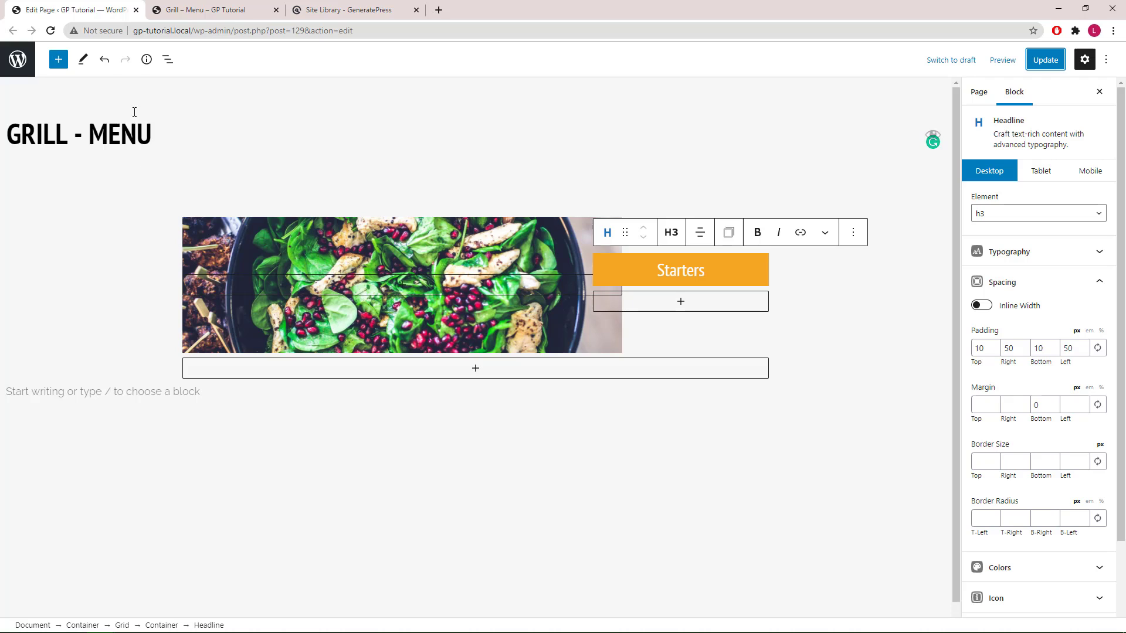
{"action": "left_click", "coordinate": [169, 60]}
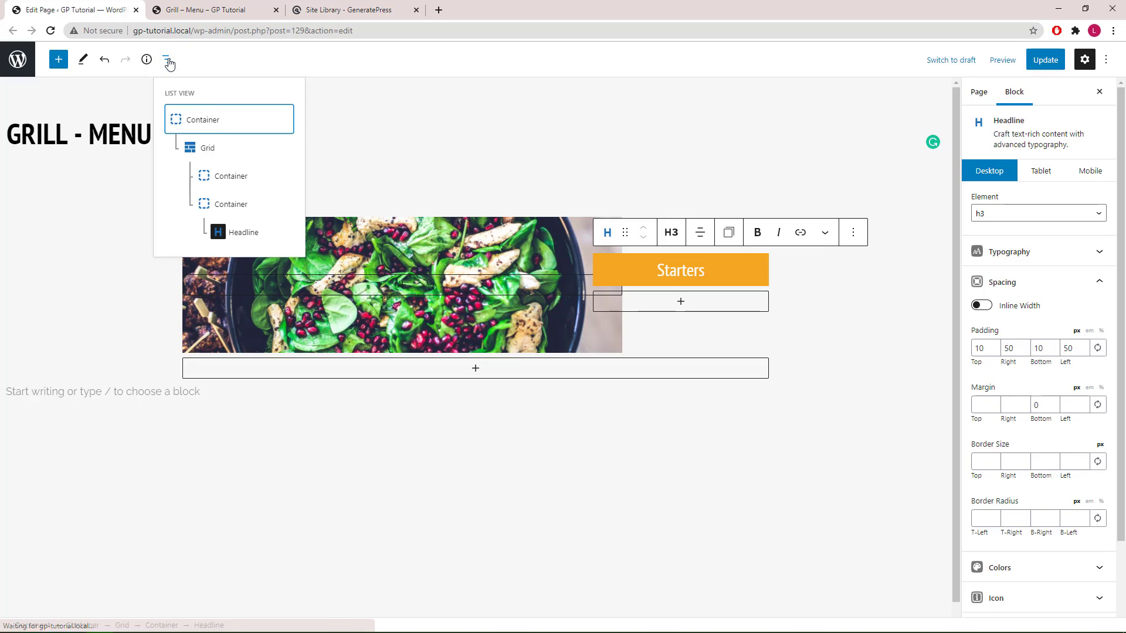
{"action": "left_click", "coordinate": [197, 120]}
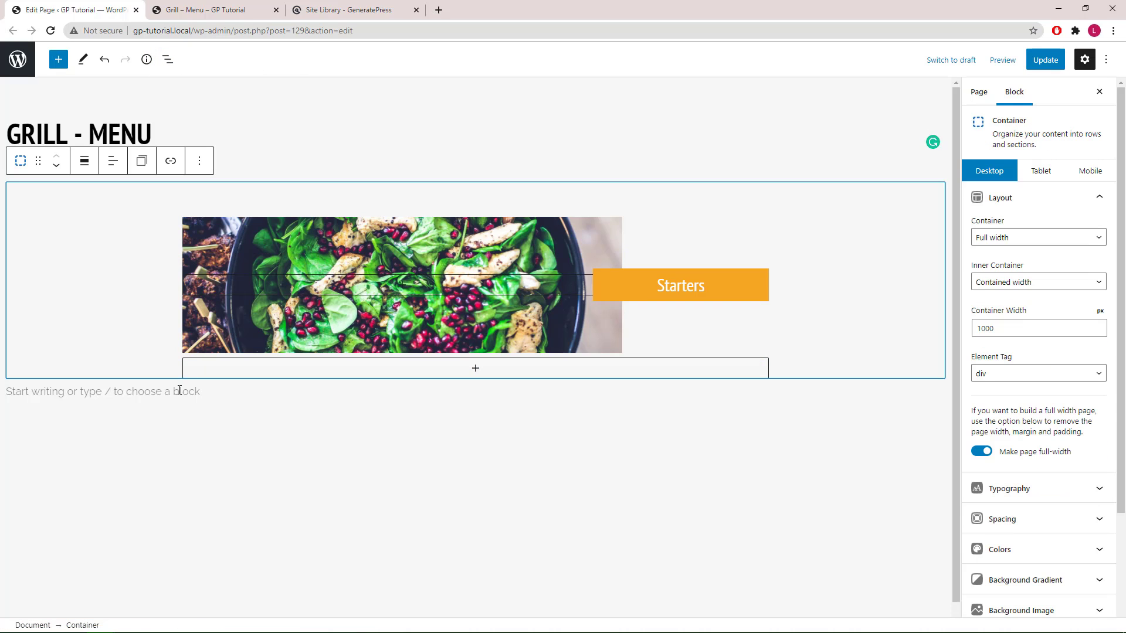
{"action": "left_click", "coordinate": [179, 391]}
{"action": "left_click", "coordinate": [811, 390]}
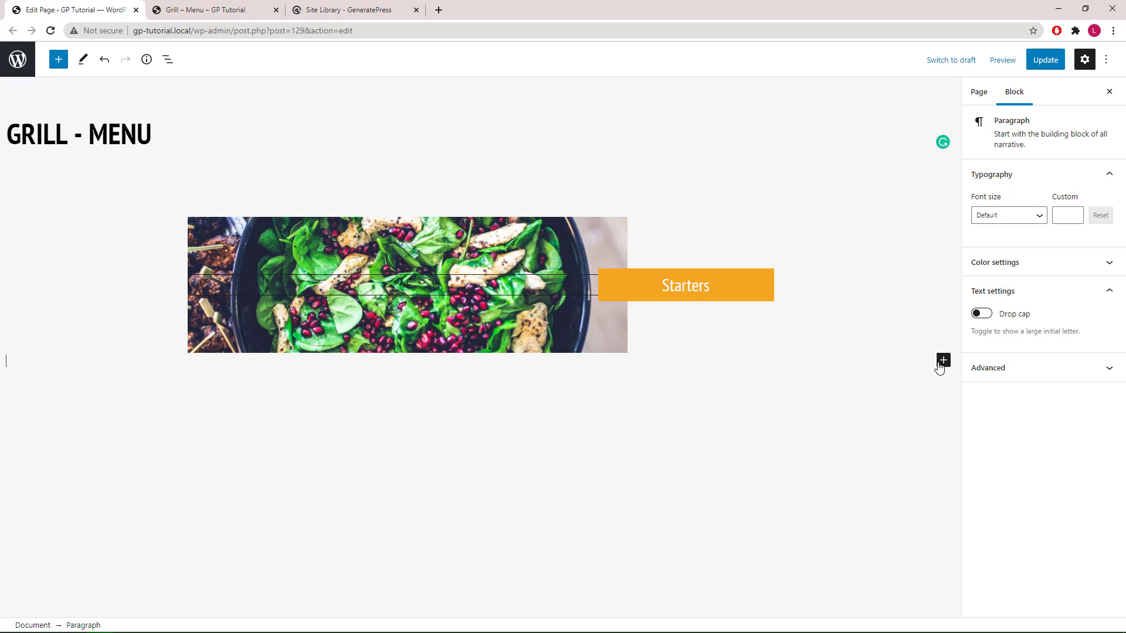
{"action": "left_click", "coordinate": [944, 360]}
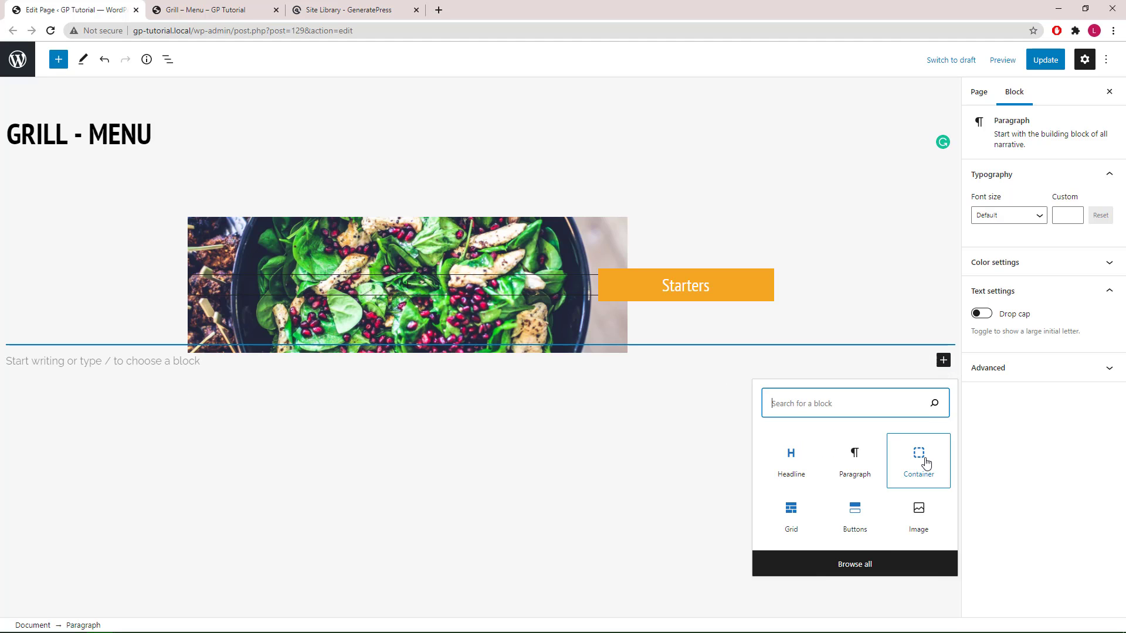
{"action": "left_click", "coordinate": [926, 464]}
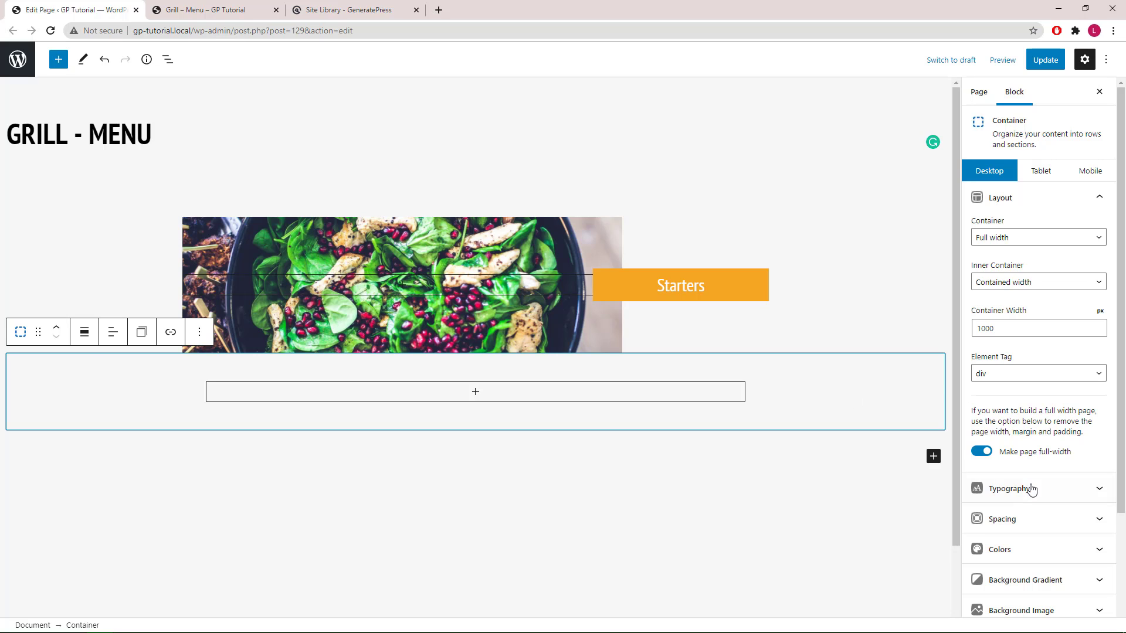
Adjust the new container's desktop padding and insert a two-column 75/25 grid inside it.
{"action": "left_click", "coordinate": [1030, 520]}
{"action": "double_click", "coordinate": [988, 333]}
{"action": "left_click", "coordinate": [1097, 333]}
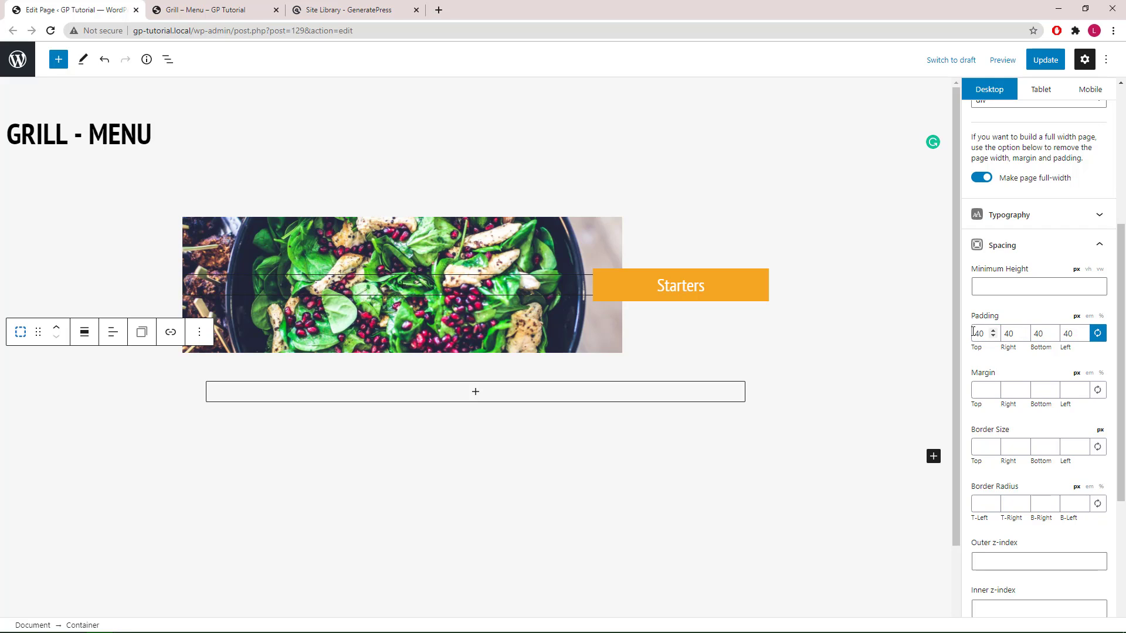
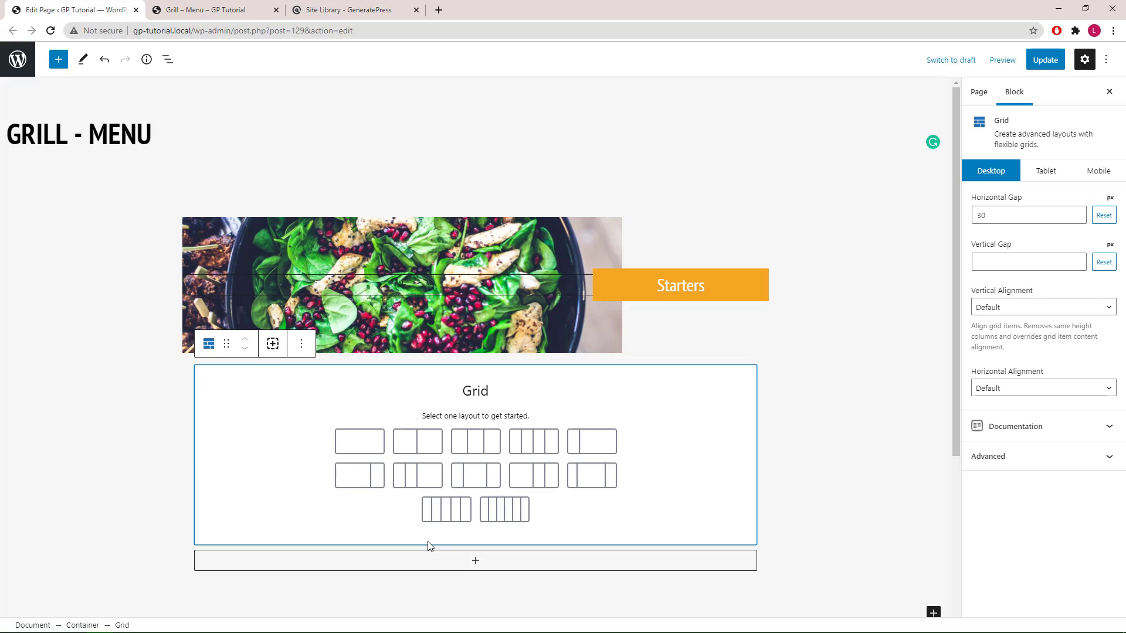
{"action": "left_click", "coordinate": [374, 488]}
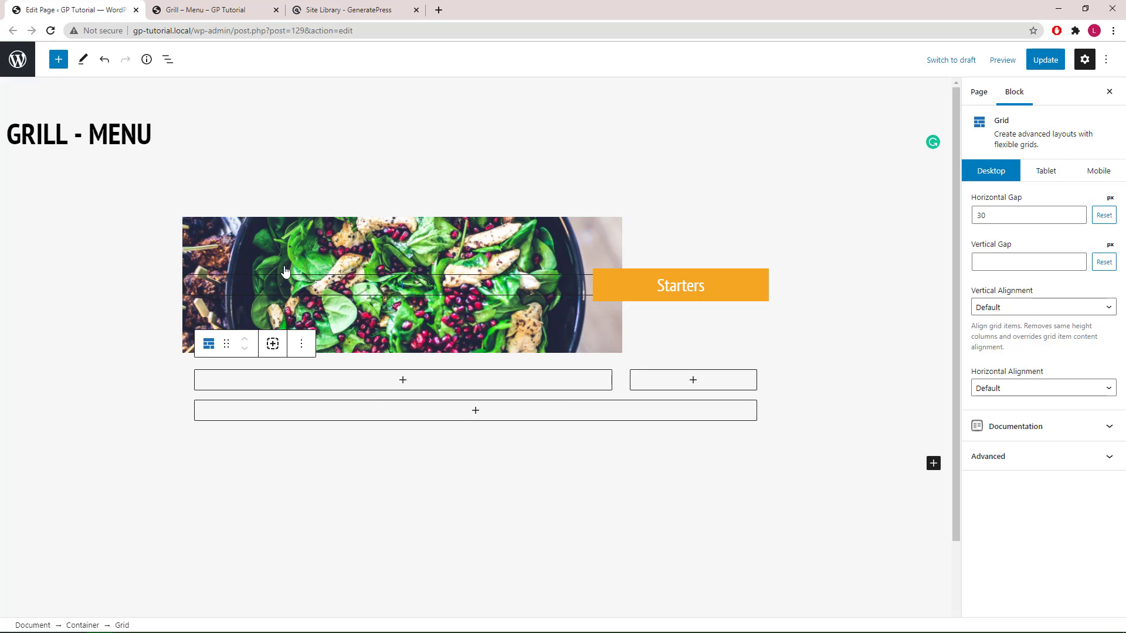
Set the desktop container width of the grid's first column to 80% and its second column to 20%.
{"action": "left_click", "coordinate": [167, 61]}
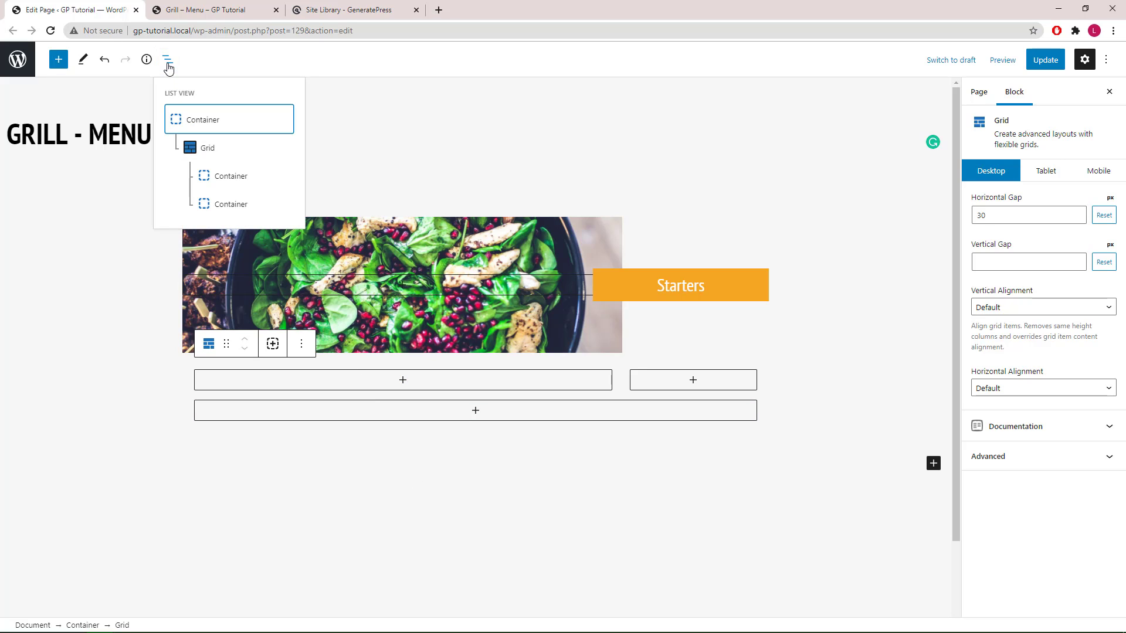
{"action": "left_click", "coordinate": [231, 178]}
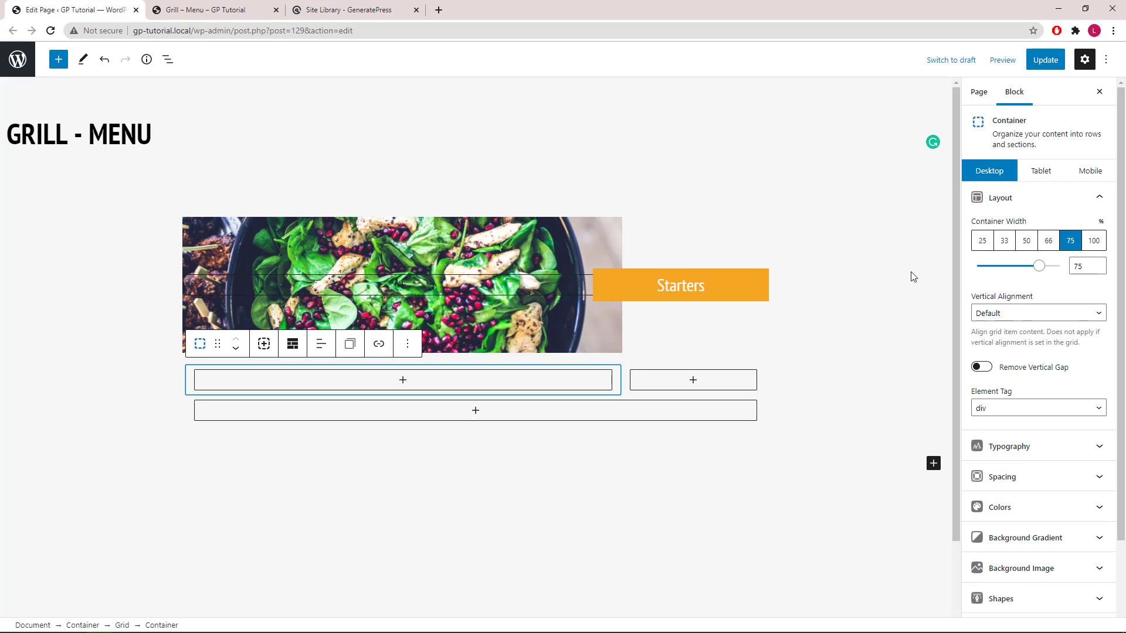
{"action": "double_click", "coordinate": [1078, 267]}
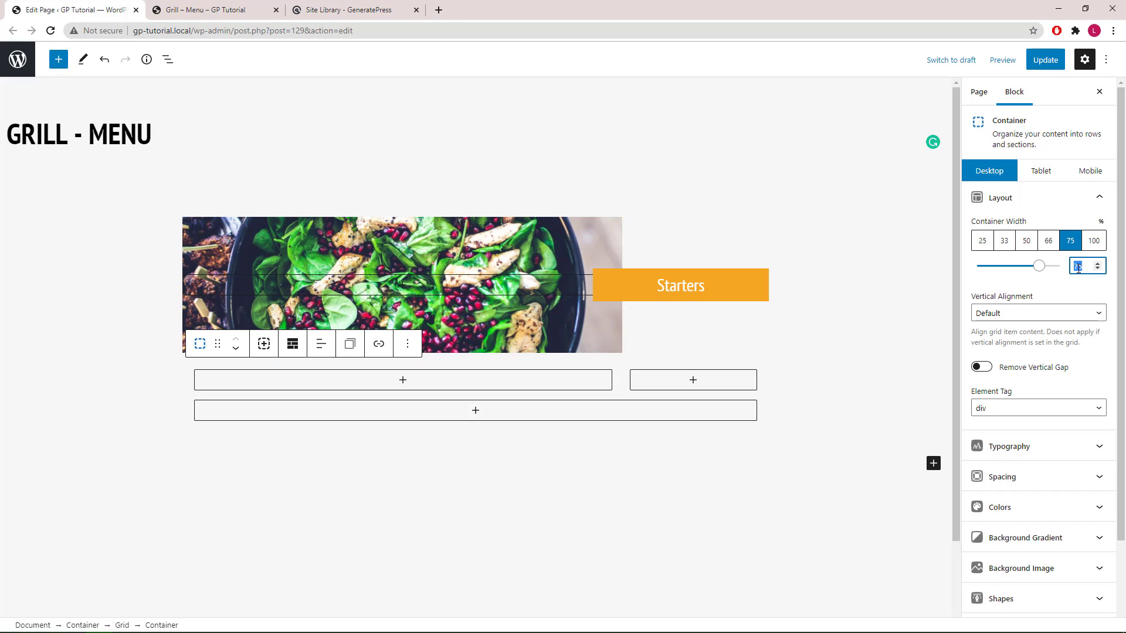
{"action": "type", "text": "80"}
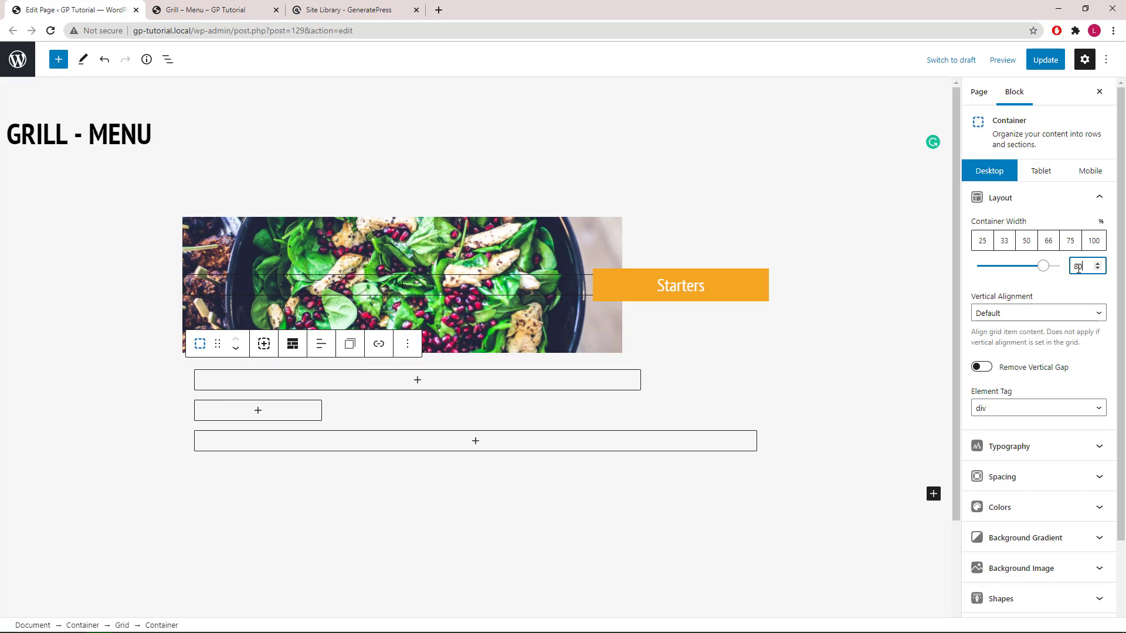
{"action": "left_click", "coordinate": [172, 65]}
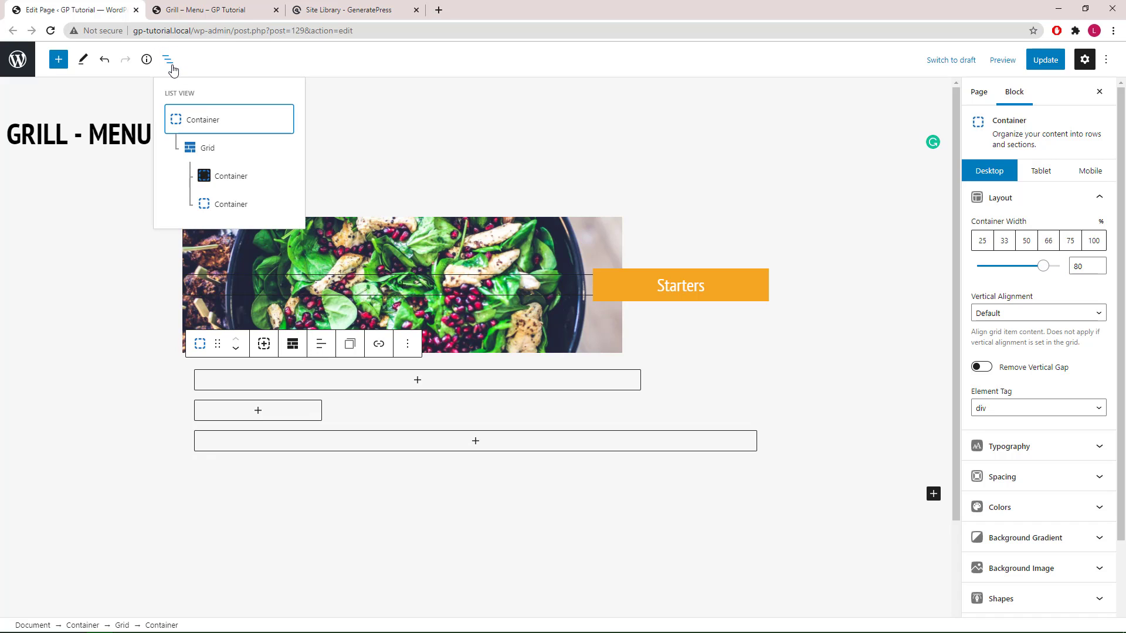
{"action": "left_click", "coordinate": [234, 211]}
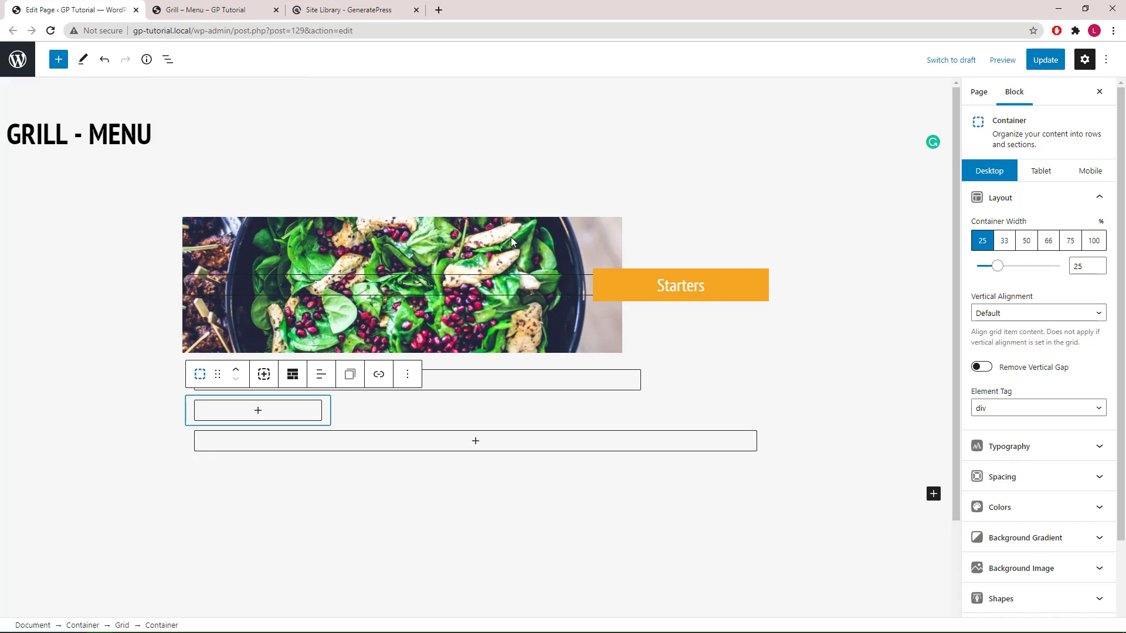
{"action": "double_click", "coordinate": [1078, 267]}
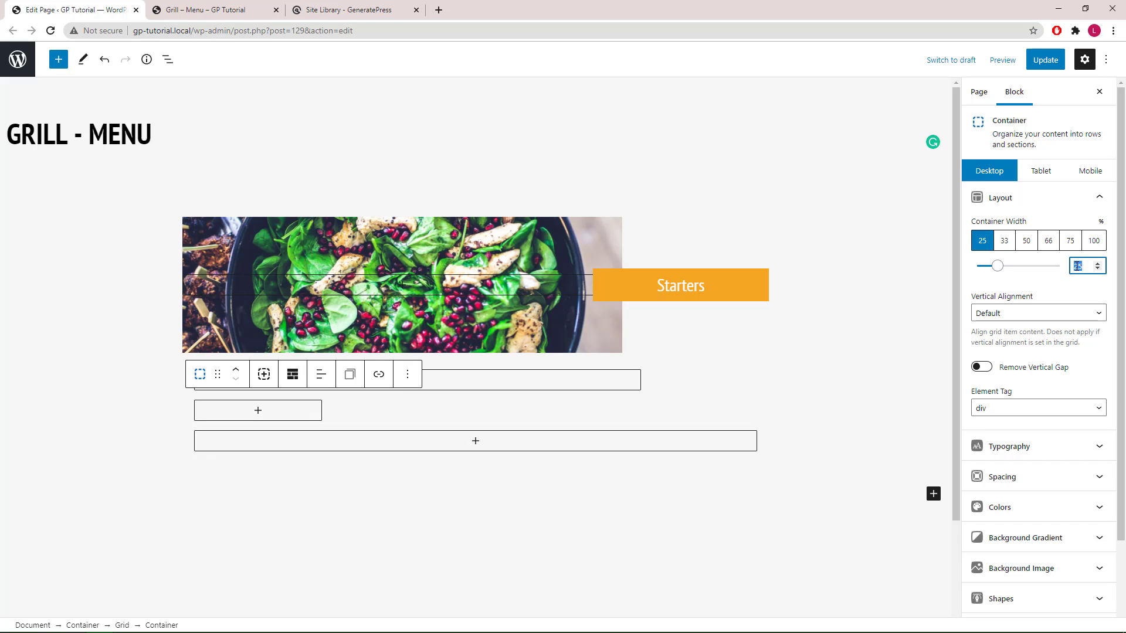
{"action": "type", "text": "20"}
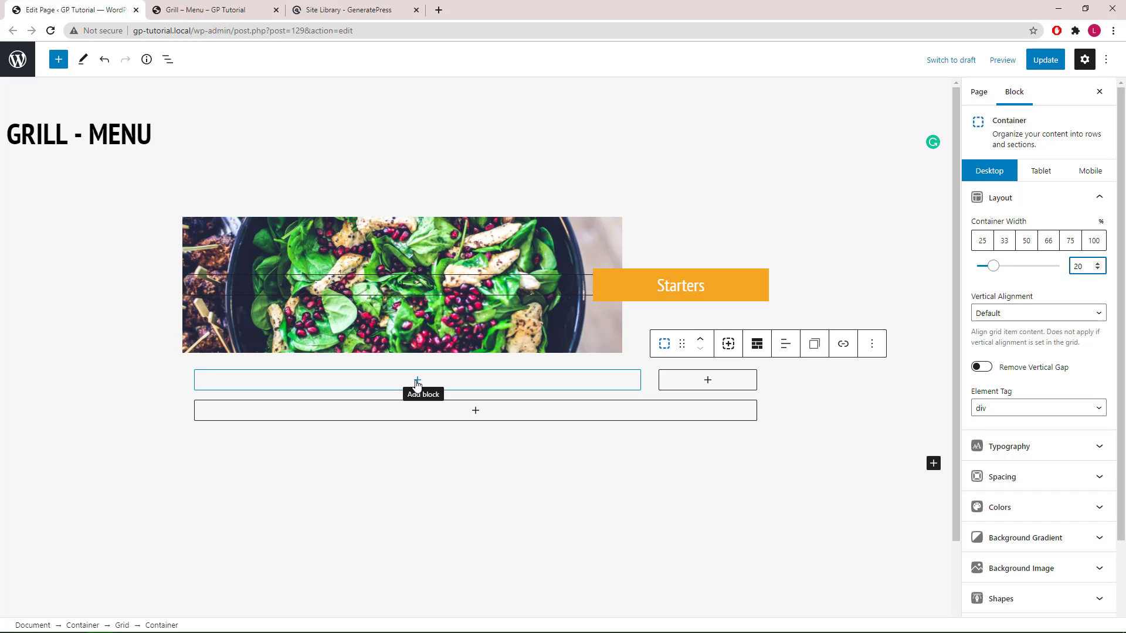
Add a headline block with the paragraph element to the 80% column and paste in the Item Name and lorem ipsum description.
{"action": "left_click", "coordinate": [418, 381]}
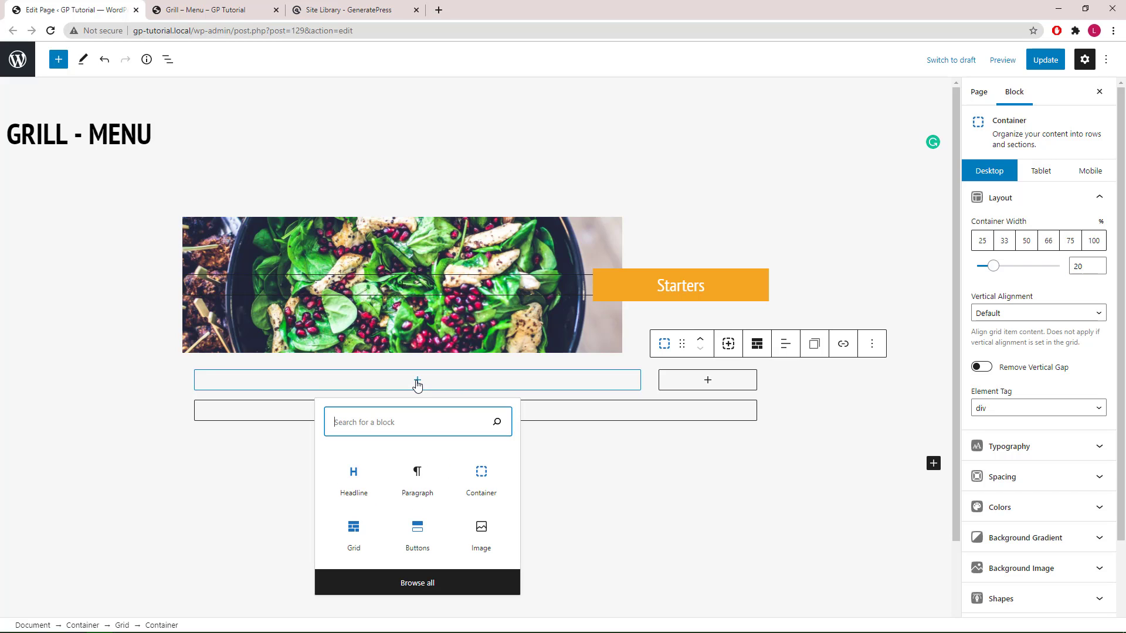
{"action": "left_click", "coordinate": [359, 485]}
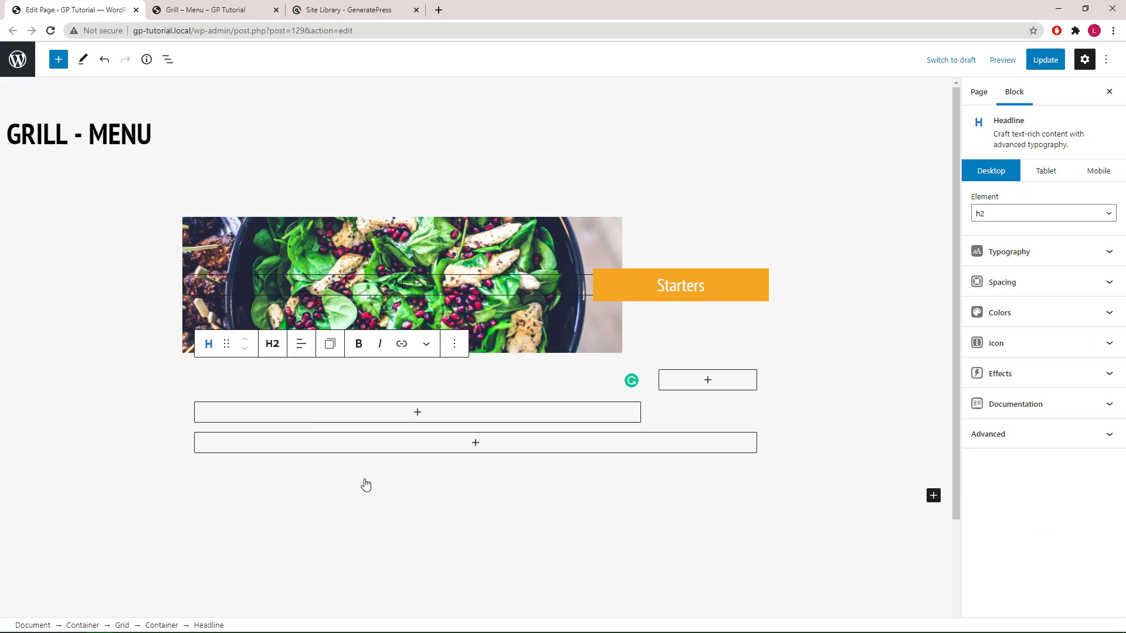
{"action": "left_click", "coordinate": [272, 346]}
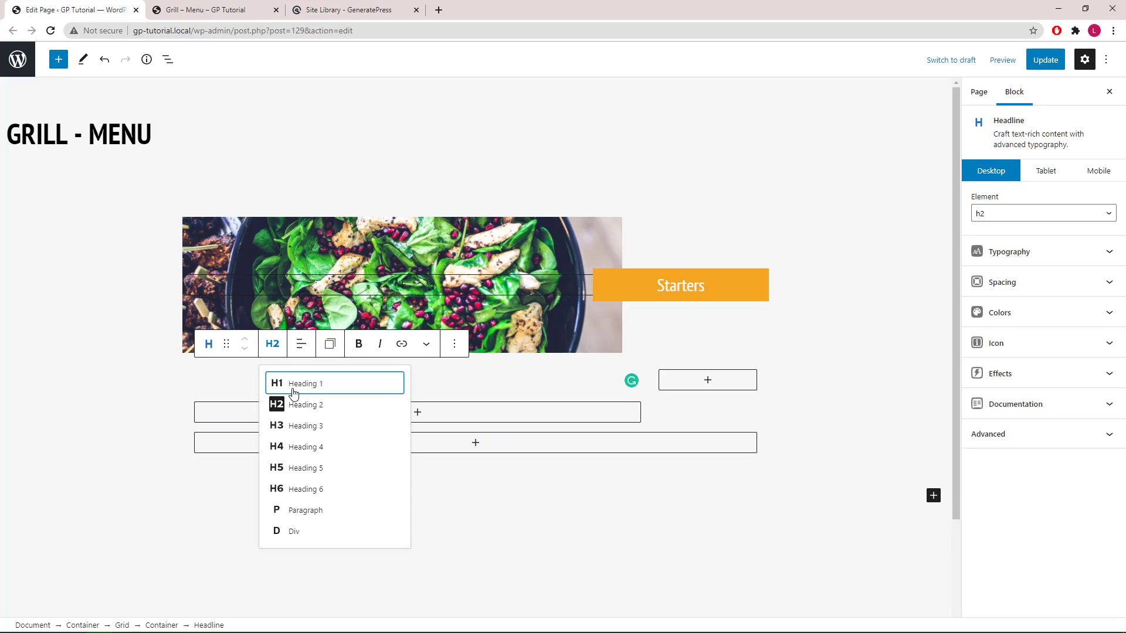
{"action": "left_click", "coordinate": [320, 509]}
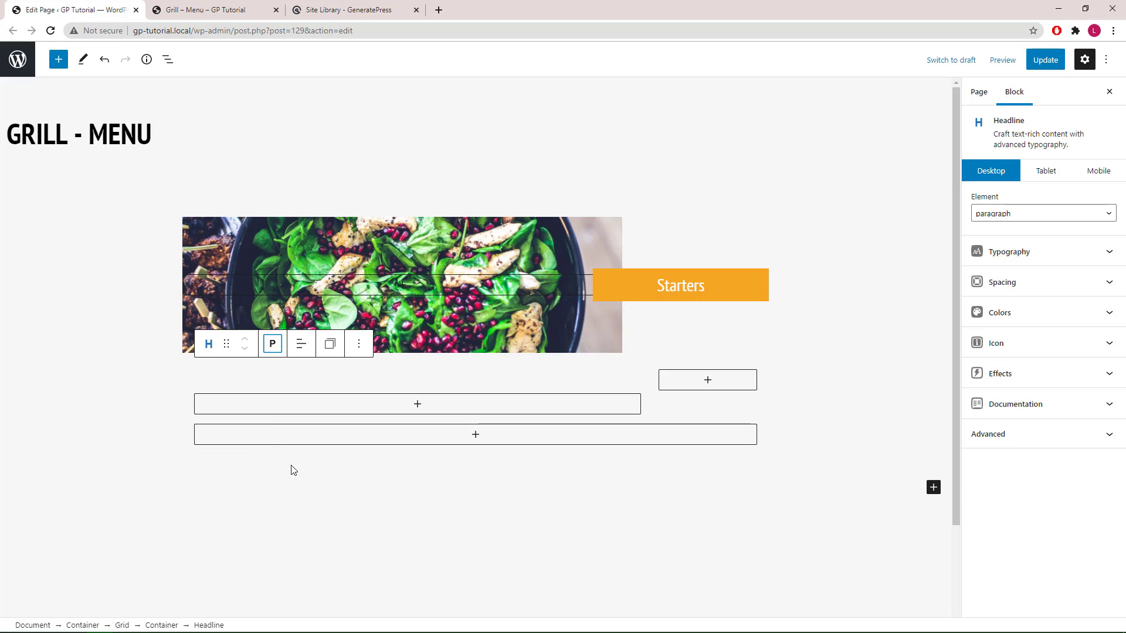
{"action": "right_click", "coordinate": [235, 376]}
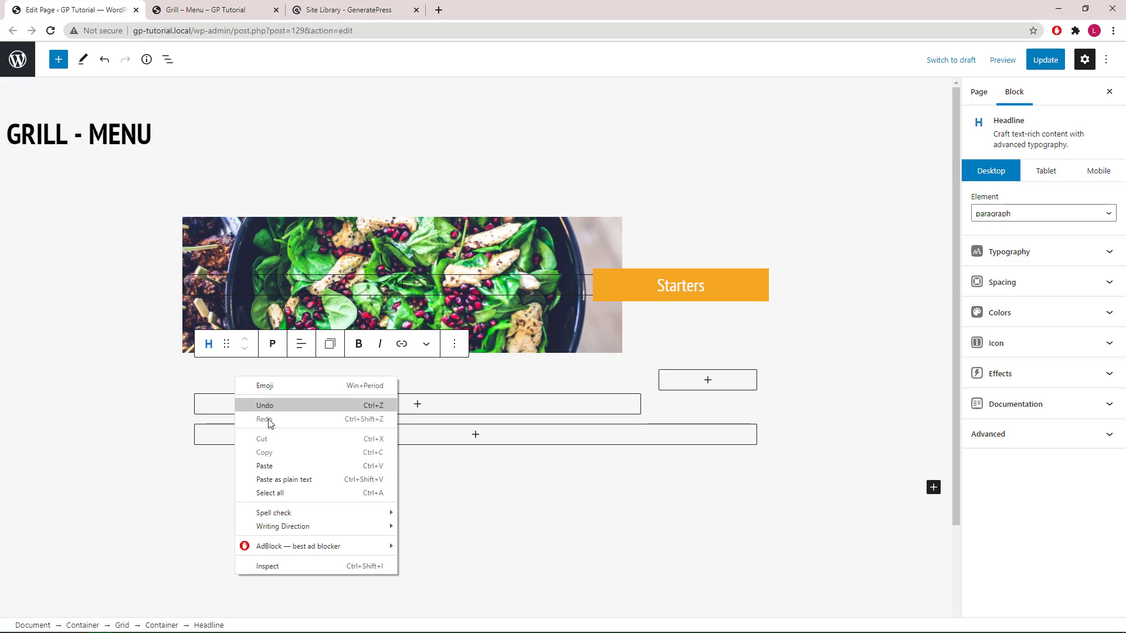
{"action": "left_click", "coordinate": [288, 465]}
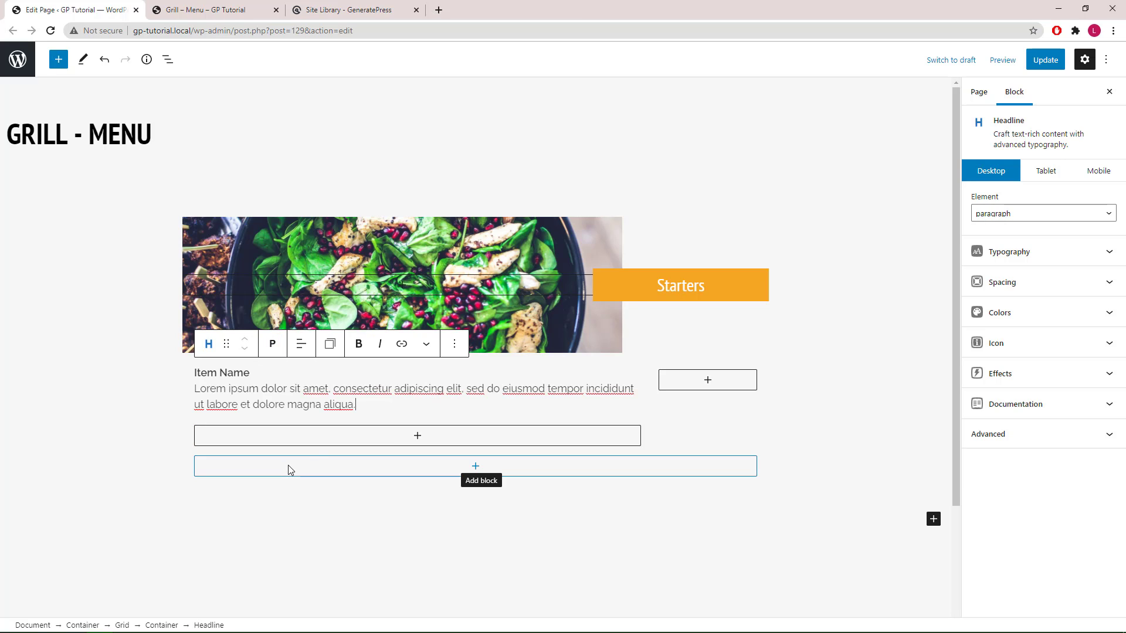
Set the item description headline's desktop bottom margin to 0 px.
{"action": "left_click", "coordinate": [997, 289]}
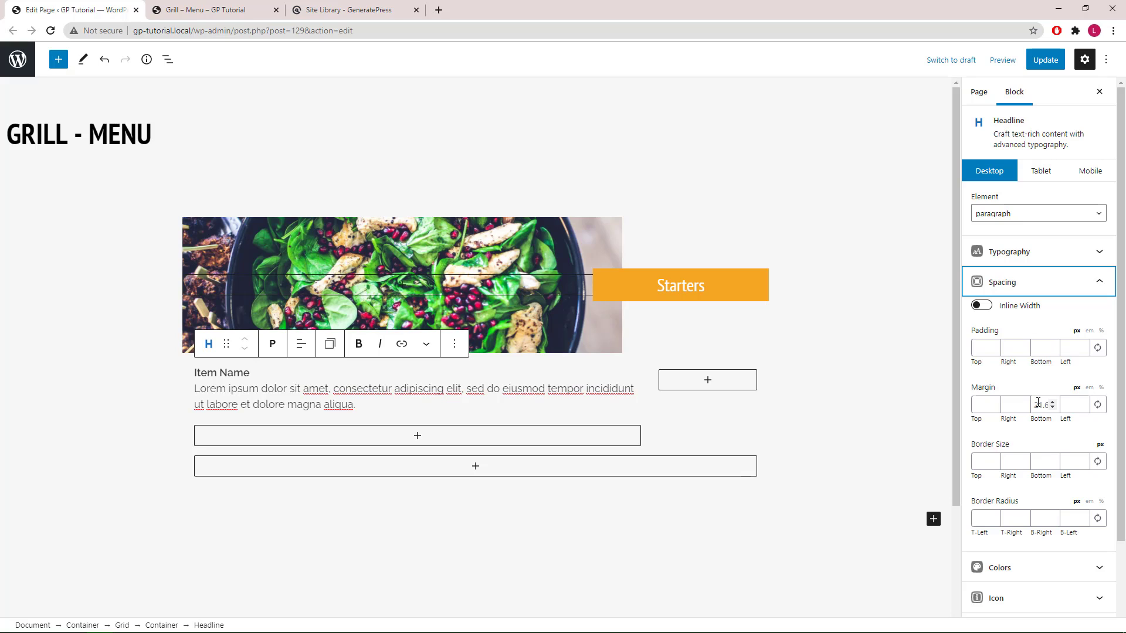
{"action": "left_click", "coordinate": [1038, 404]}
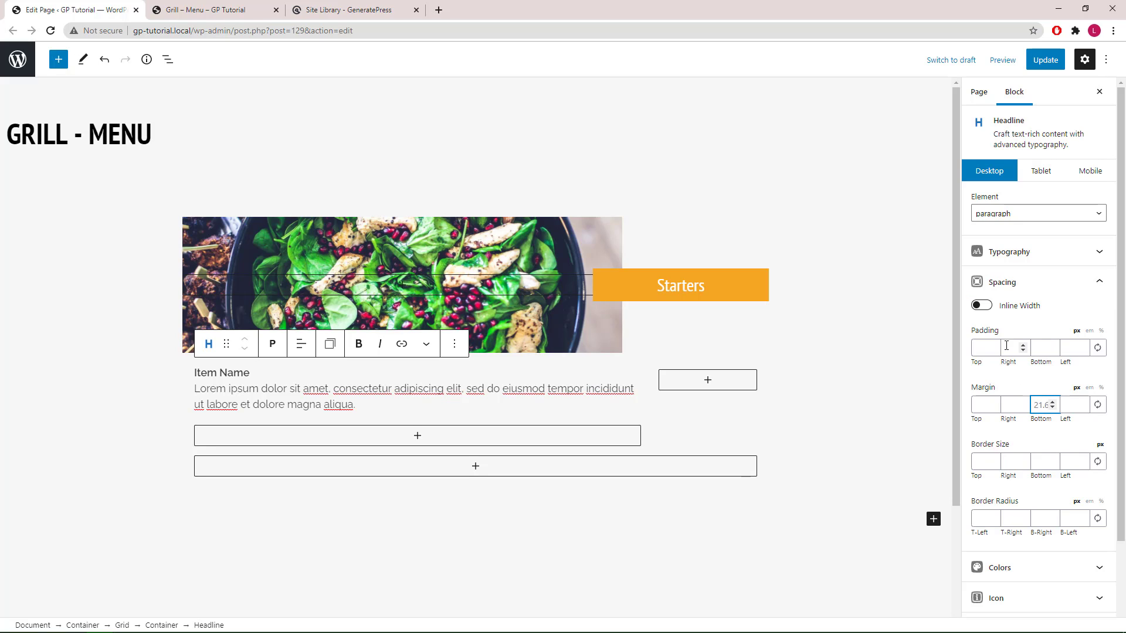
{"action": "type", "text": "0"}
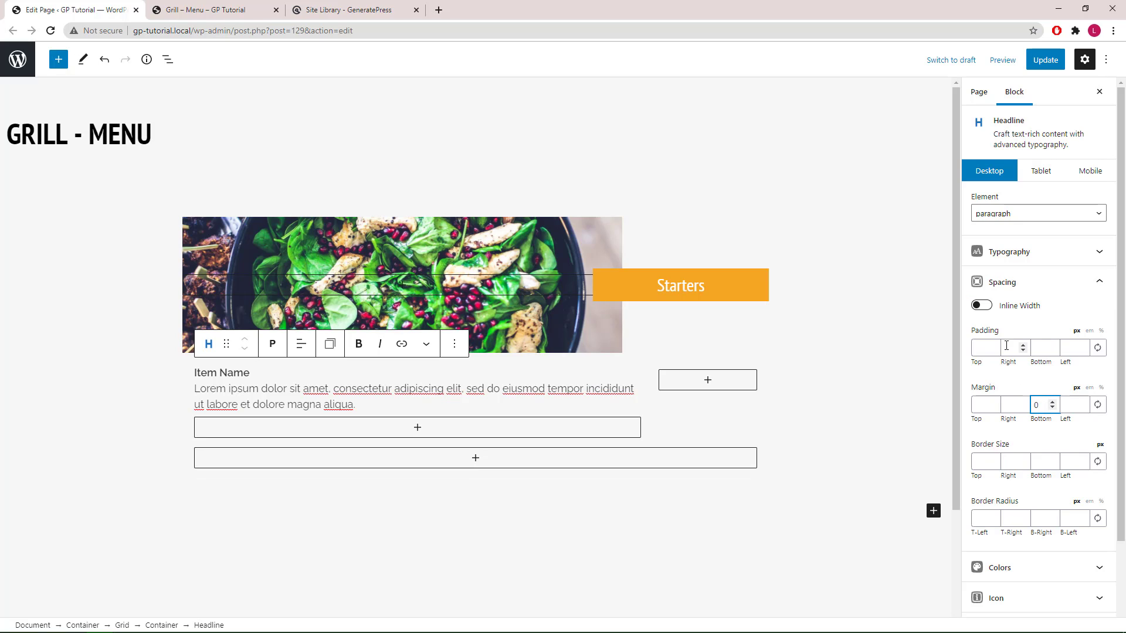
Add a headline block with the paragraph element to the 20% column and enter the price $12.
{"action": "left_click", "coordinate": [708, 381]}
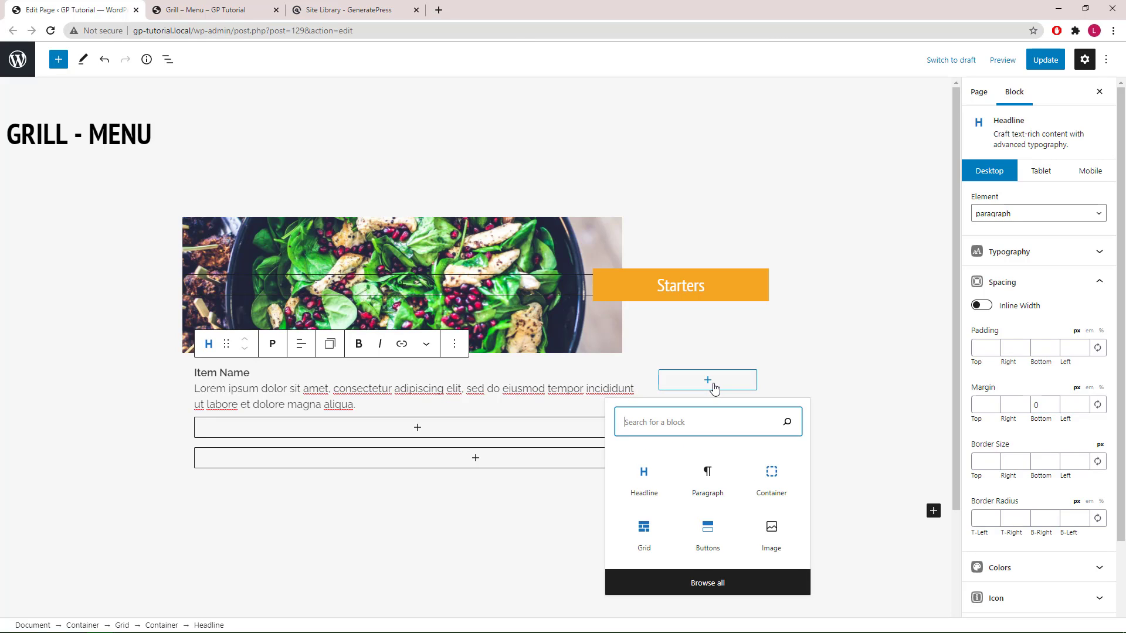
{"action": "left_click", "coordinate": [653, 492]}
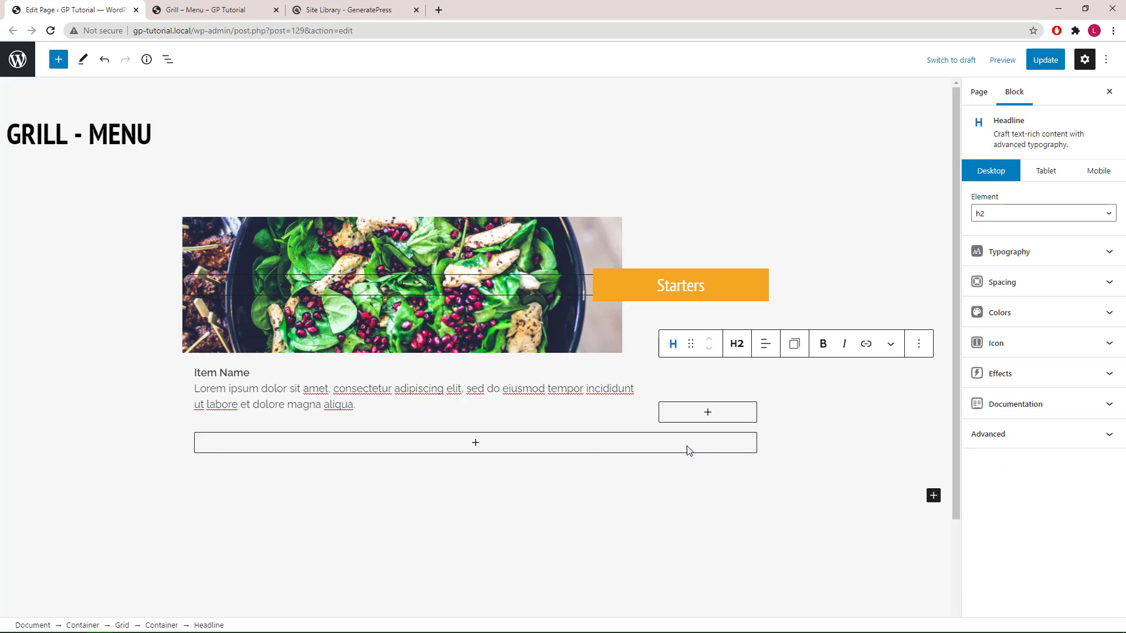
{"action": "left_click", "coordinate": [736, 344]}
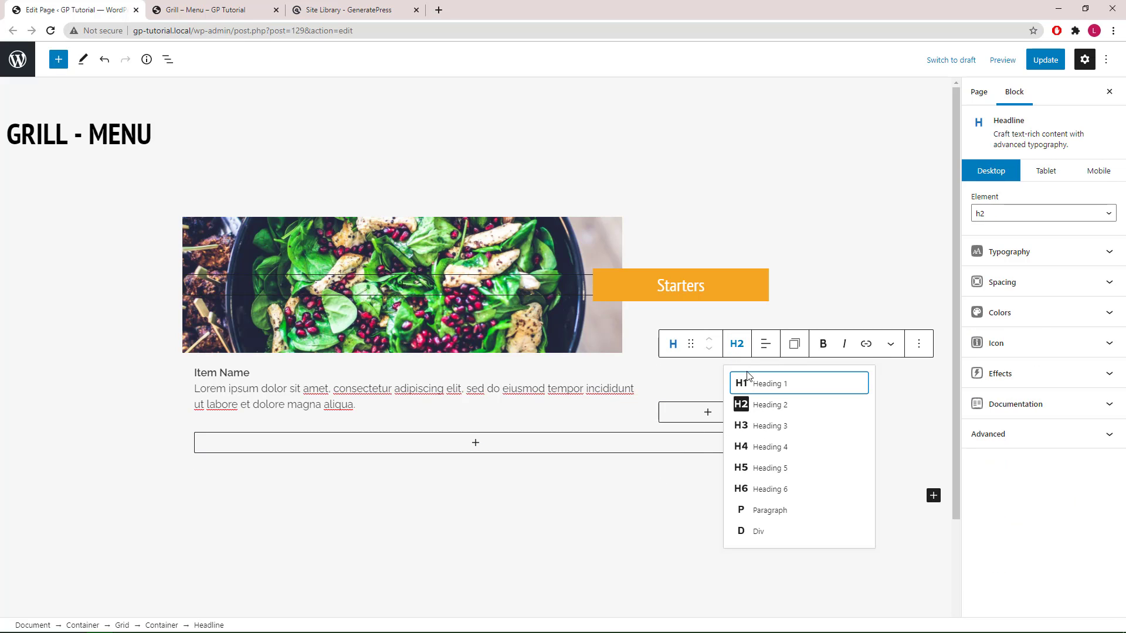
{"action": "left_click", "coordinate": [767, 510]}
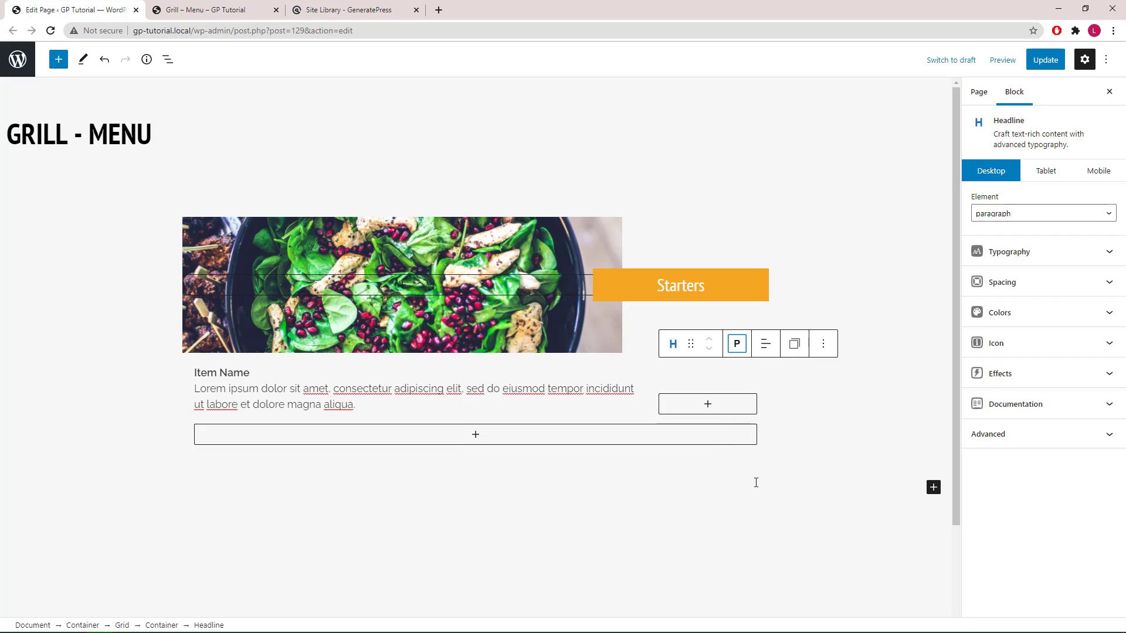
{"action": "left_click", "coordinate": [706, 377]}
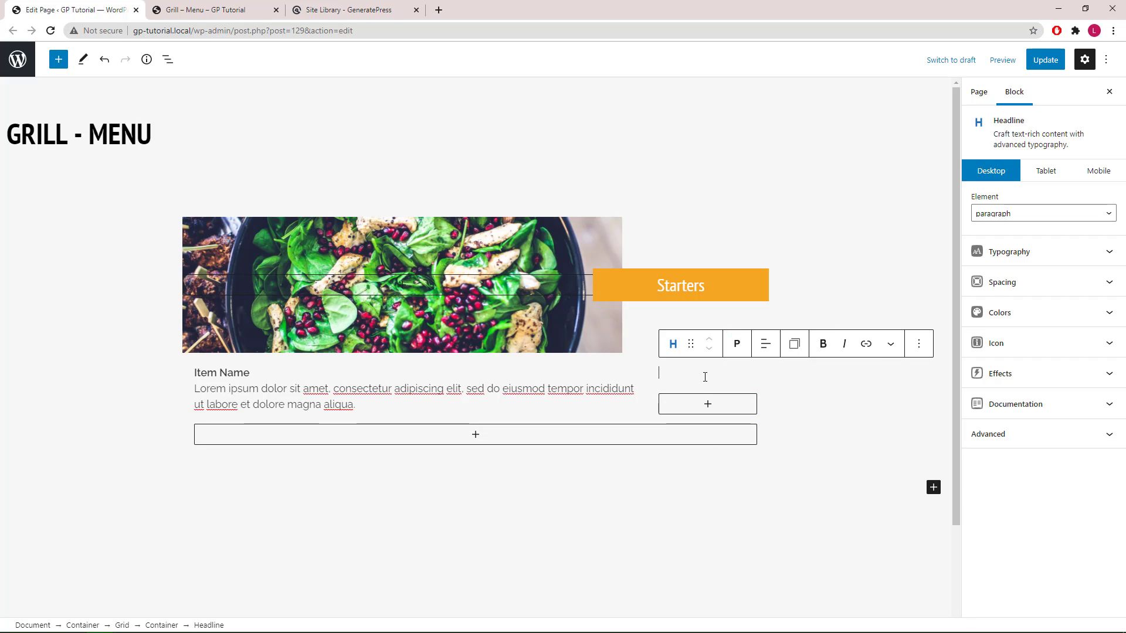
{"action": "type", "text": "$12"}
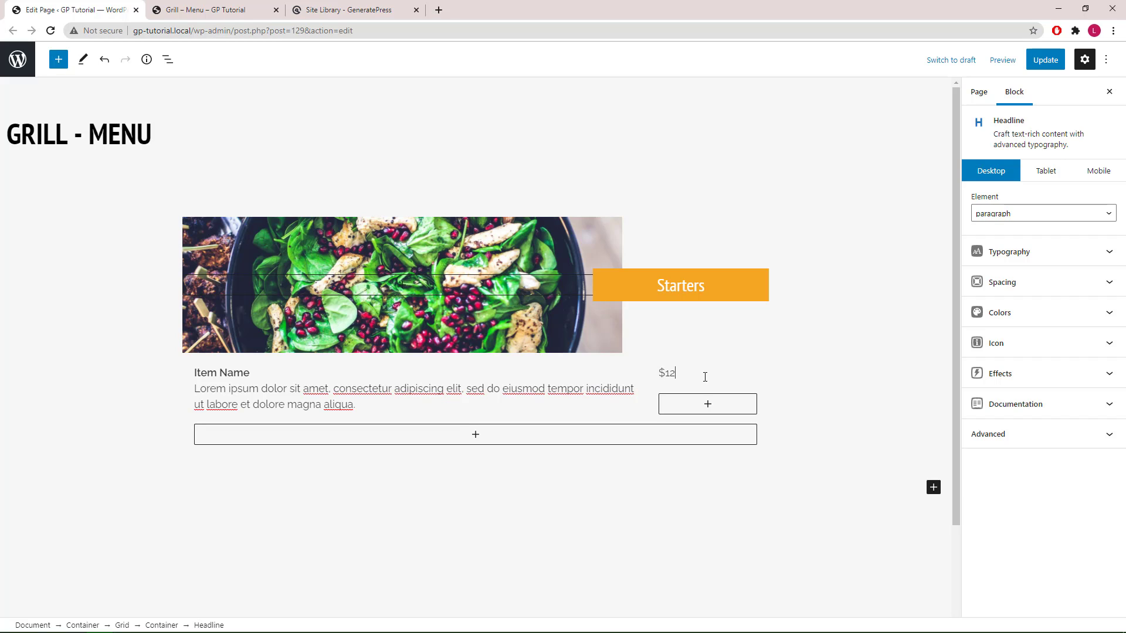
Enable advanced typography on the $12 price headline and set its desktop font size to 23 px.
{"action": "left_click", "coordinate": [1013, 261]}
{"action": "left_click", "coordinate": [988, 326]}
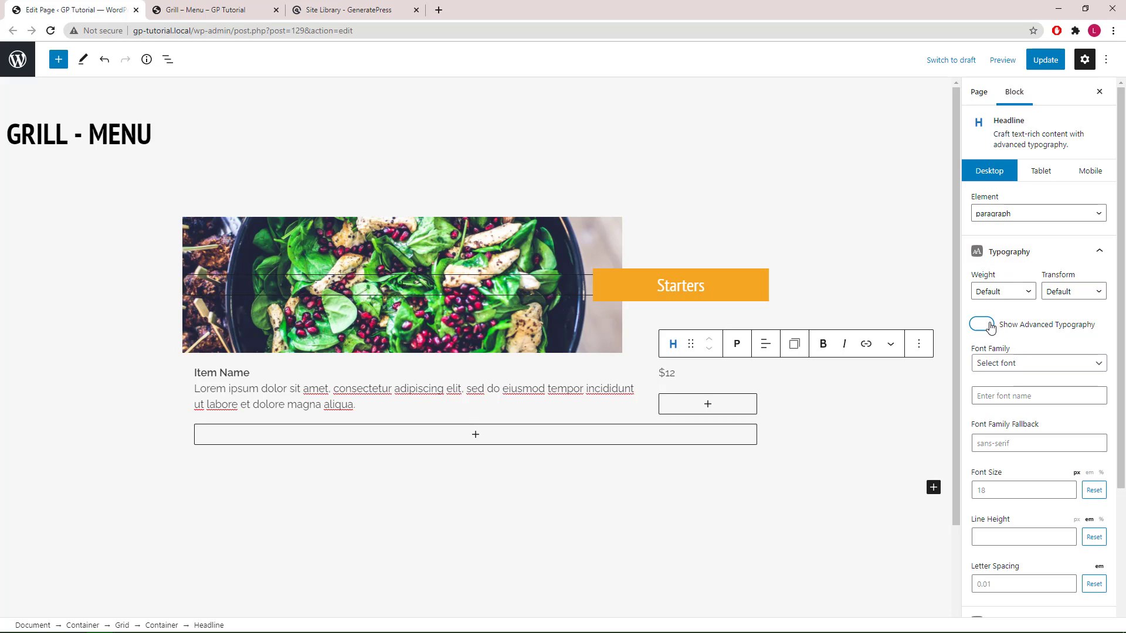
{"action": "left_click", "coordinate": [1000, 489]}
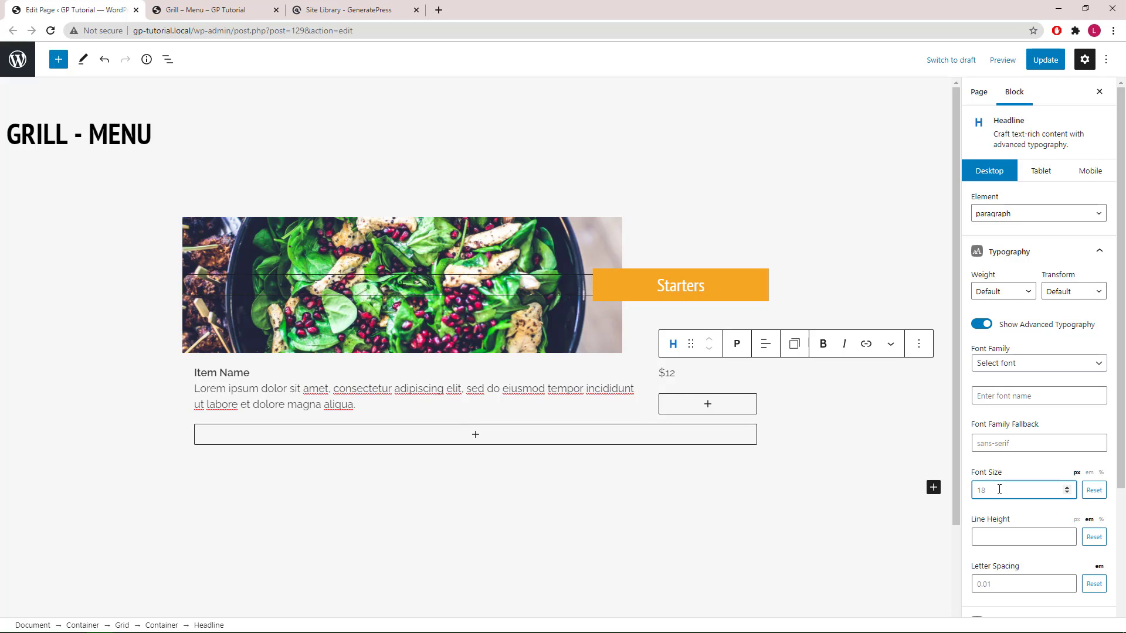
{"action": "type", "text": "23"}
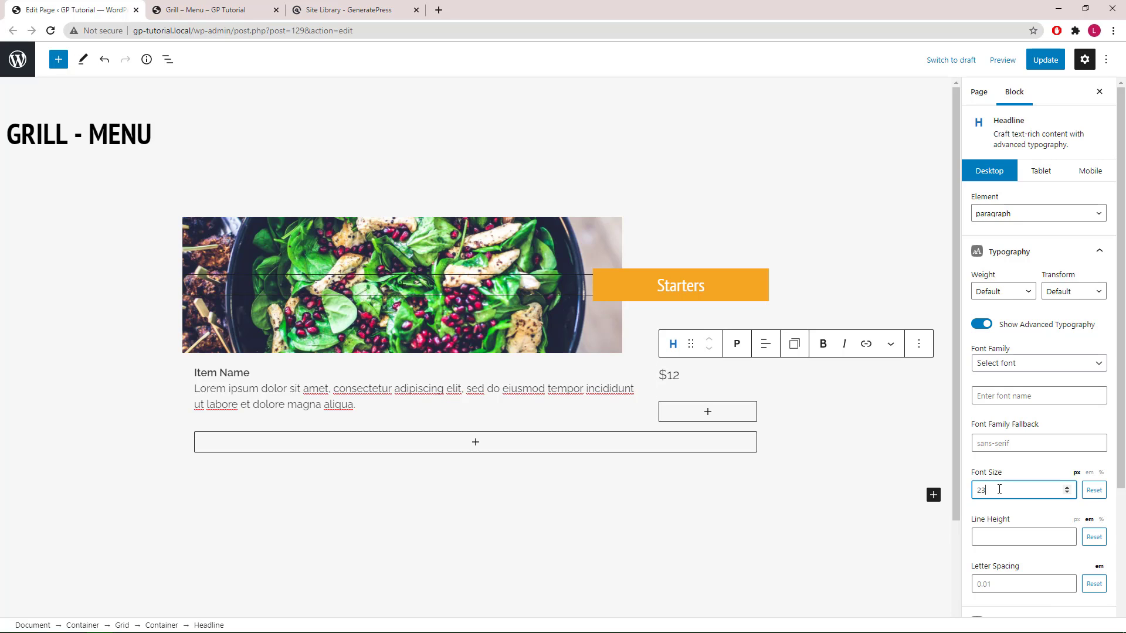
Set the $12 price headline's padding to 12 px on all sides and its bottom margin to 0 px.
{"action": "left_click", "coordinate": [698, 380]}
{"action": "left_click_drag", "start_coordinate": [1119, 347], "coordinate": [1118, 467]}
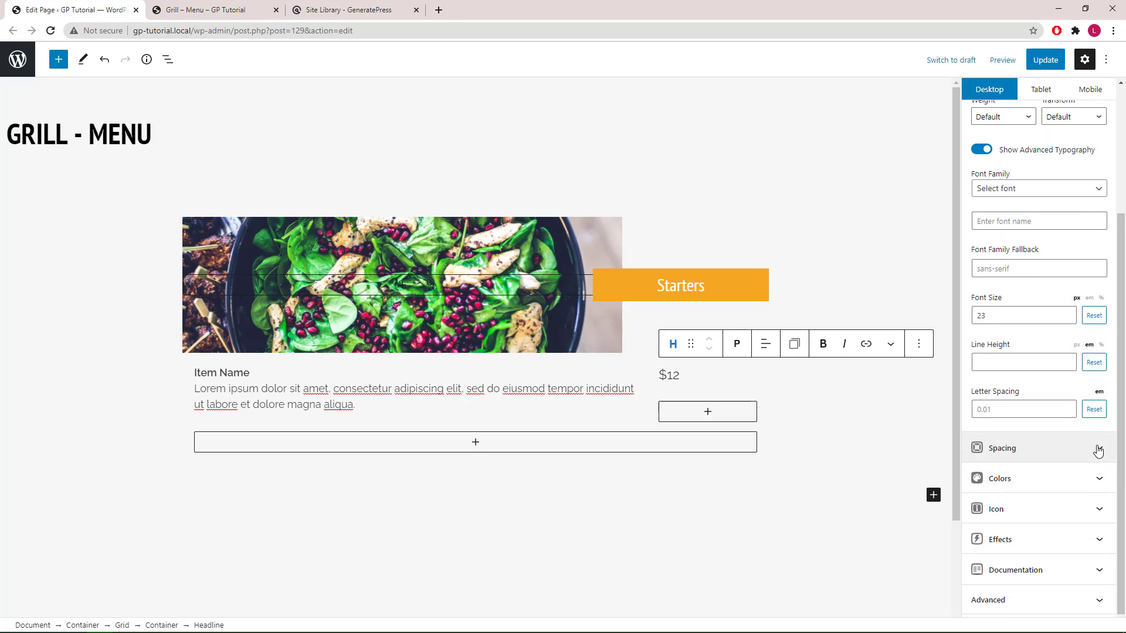
{"action": "left_click", "coordinate": [1098, 451]}
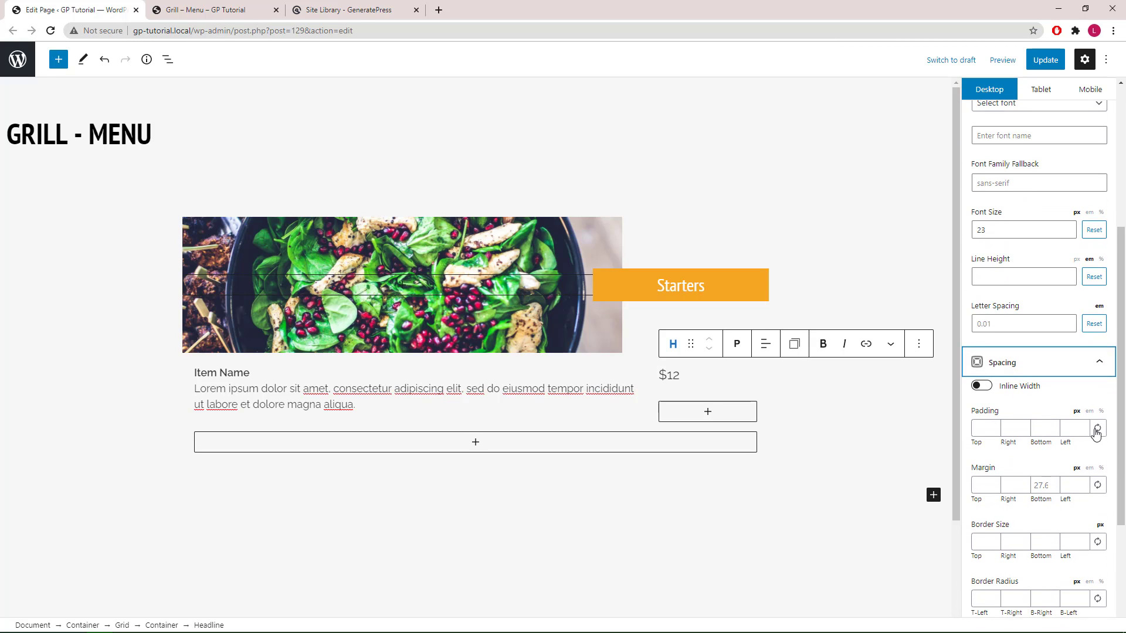
{"action": "left_click", "coordinate": [1096, 433]}
{"action": "double_click", "coordinate": [977, 430]}
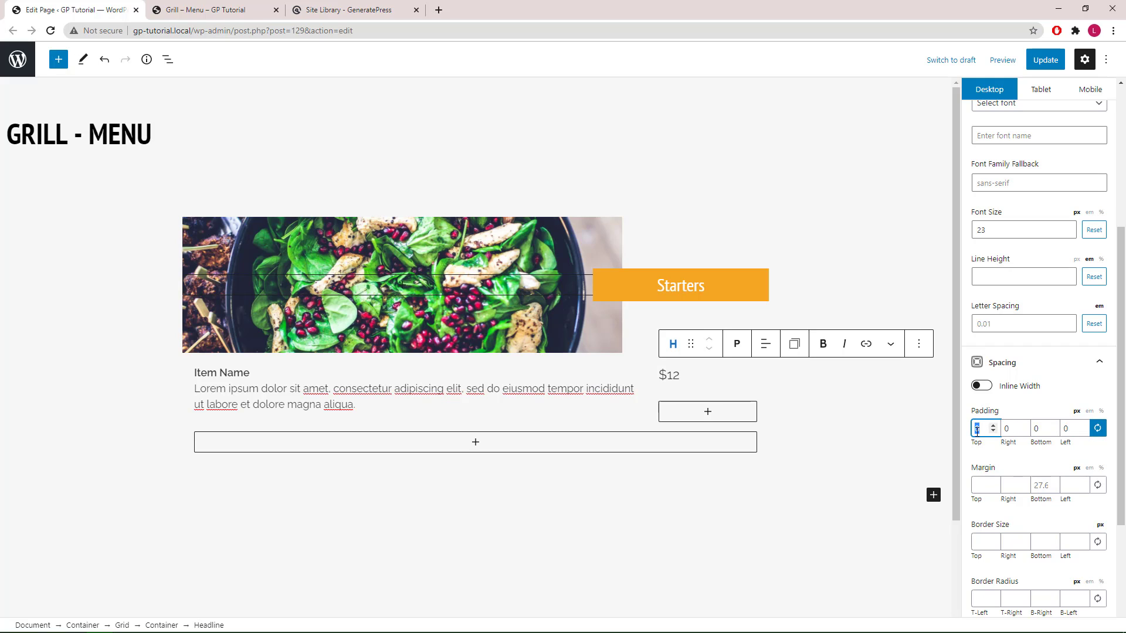
{"action": "type", "text": "12"}
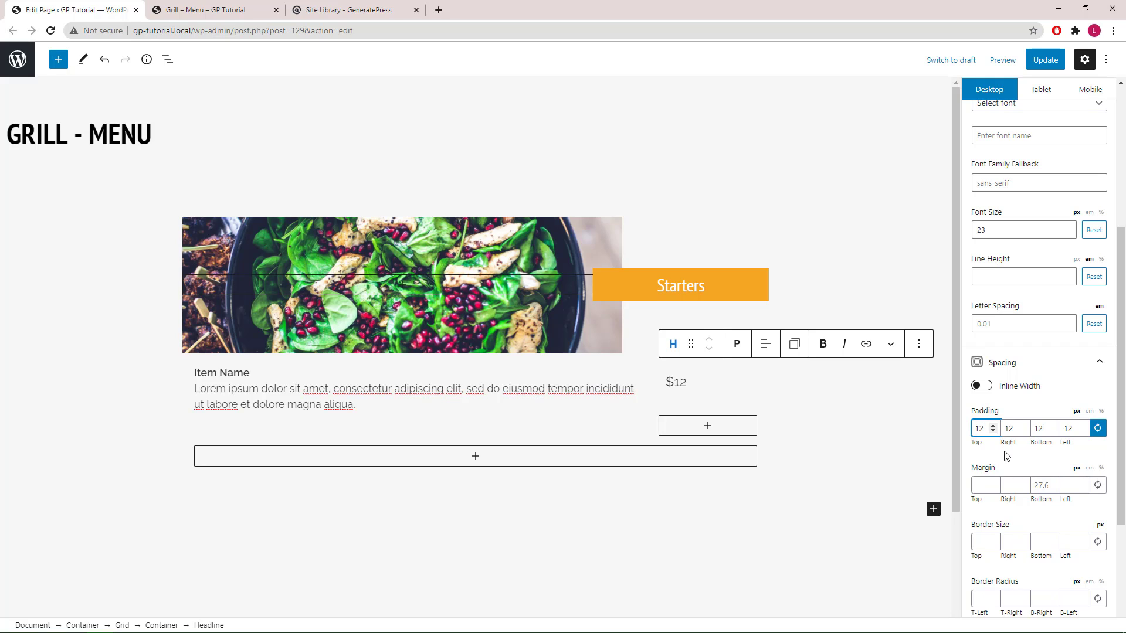
{"action": "left_click", "coordinate": [1040, 484]}
{"action": "key", "text": "BackSpace"}
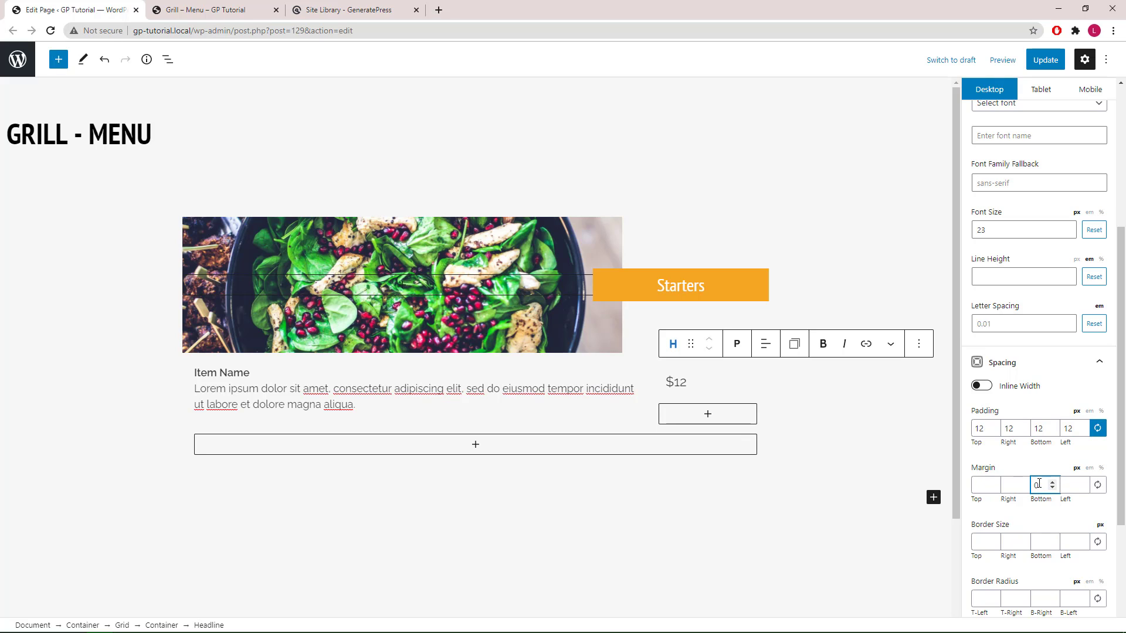
Give the $12 price headline a 2 px border on all sides and enable its inline width.
{"action": "scroll", "coordinate": [1122, 507], "scroll_direction": "down", "scroll_amount": 1}
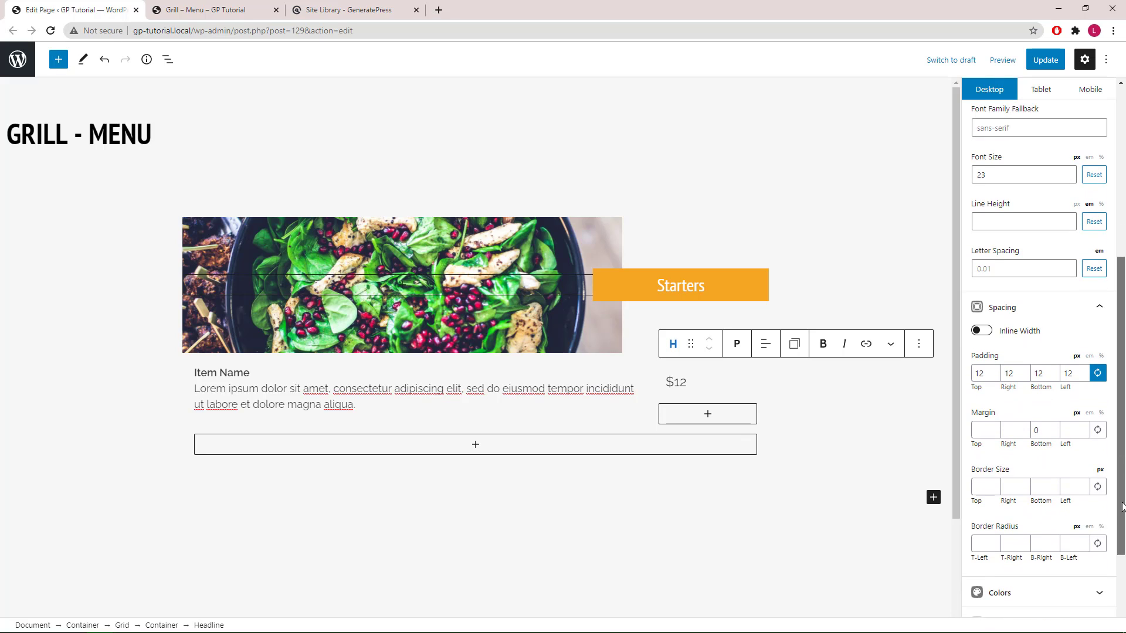
{"action": "scroll", "coordinate": [1122, 507], "scroll_direction": "down", "scroll_amount": 1}
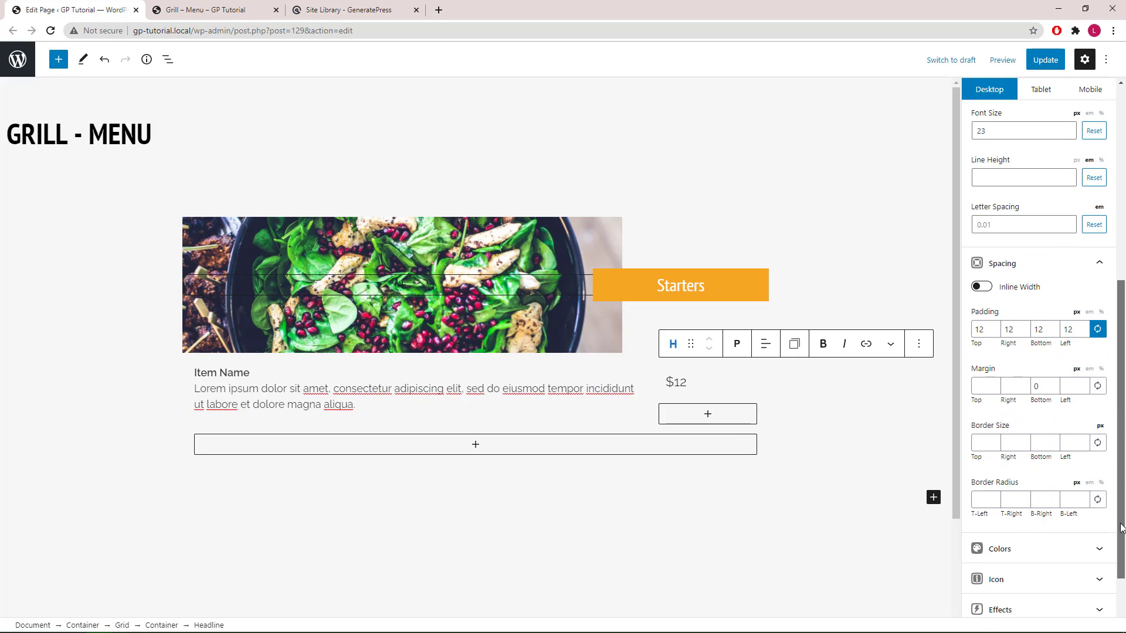
{"action": "left_click", "coordinate": [1097, 443]}
{"action": "left_click", "coordinate": [993, 441]}
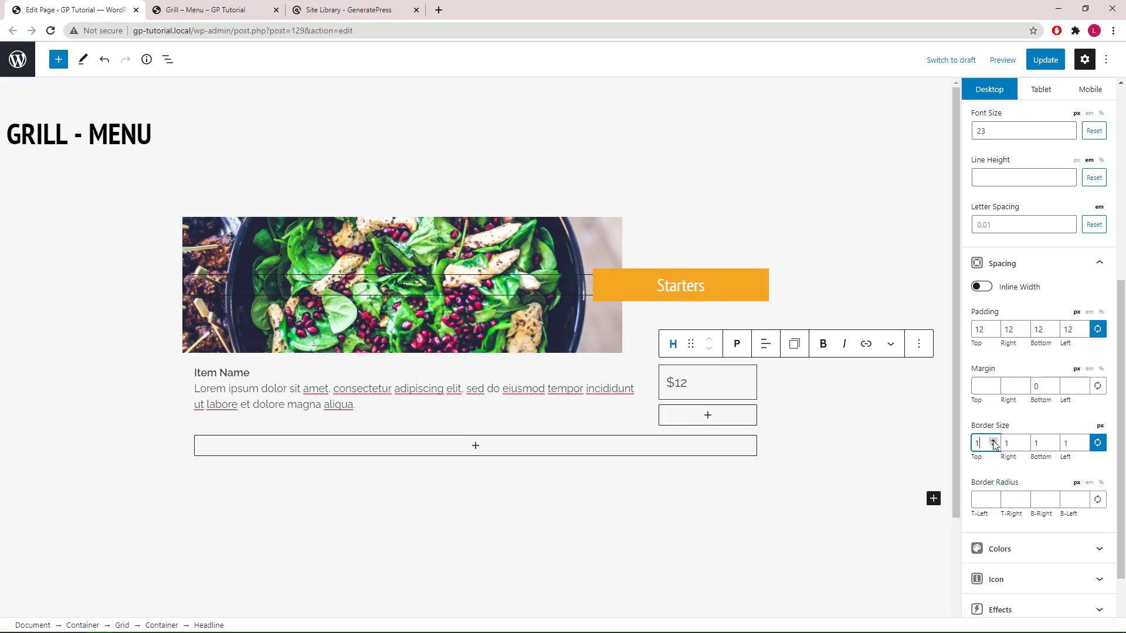
{"action": "left_click", "coordinate": [994, 441]}
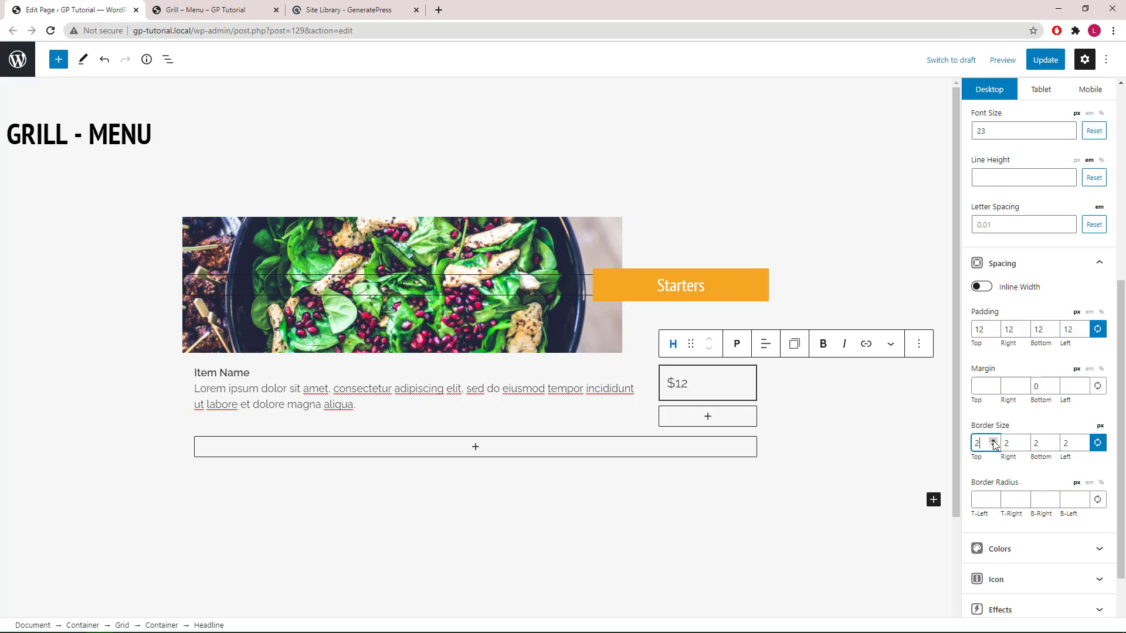
{"action": "left_click", "coordinate": [985, 289]}
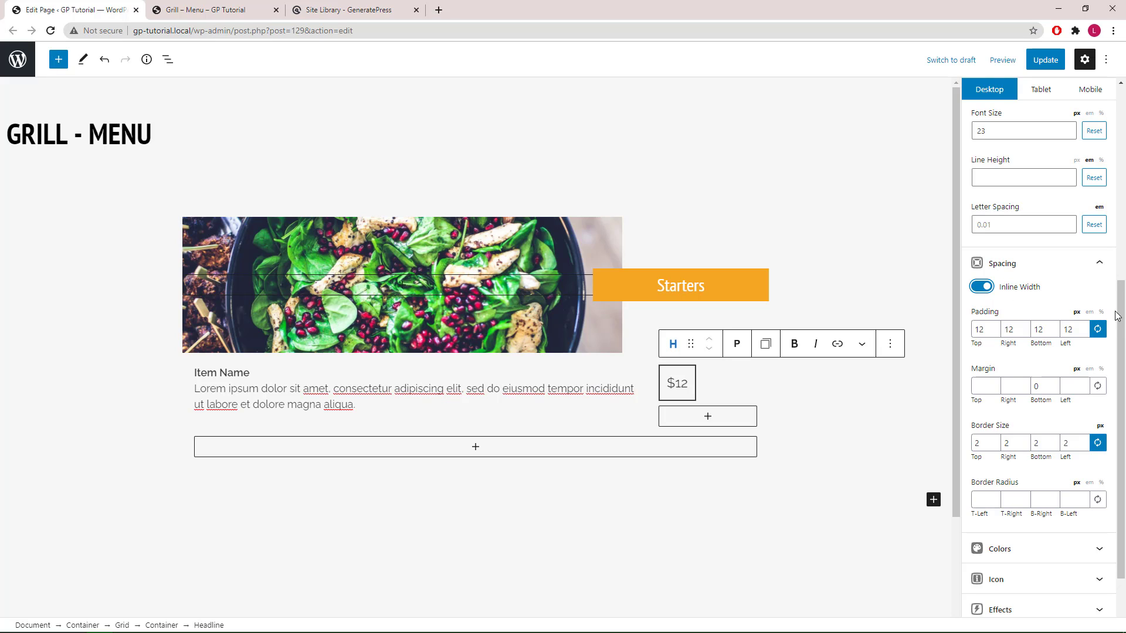
Set the $12 price headline's background color to black (#000000) and its text color to white (#ffffff).
{"action": "left_click_drag", "start_coordinate": [1121, 317], "coordinate": [1120, 360]}
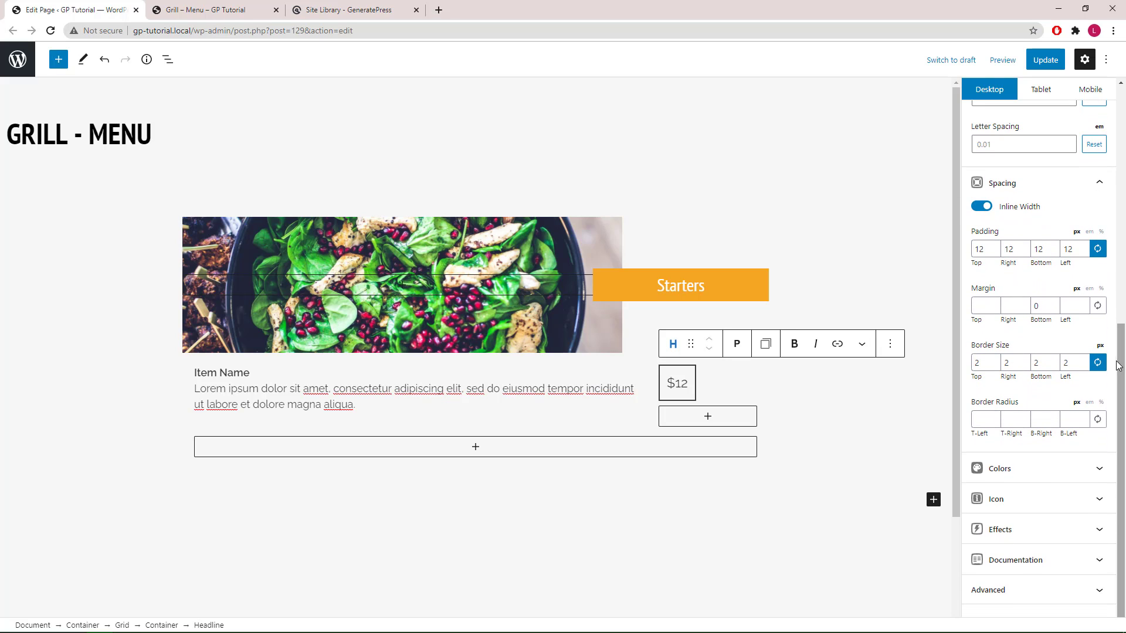
{"action": "left_click", "coordinate": [1033, 473]}
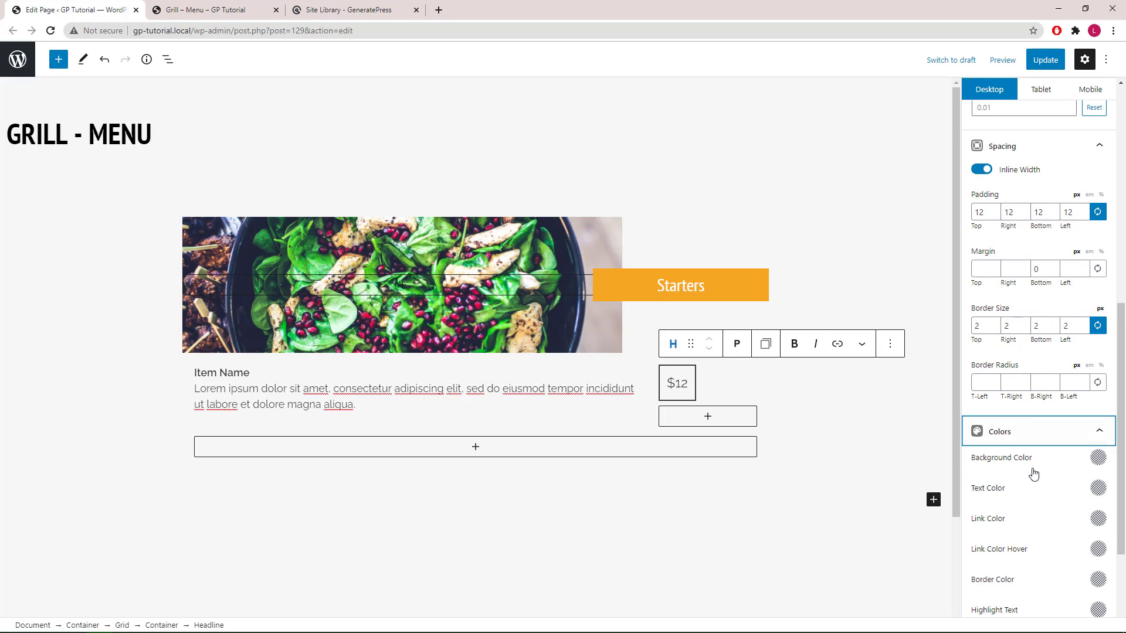
{"action": "left_click", "coordinate": [1097, 458]}
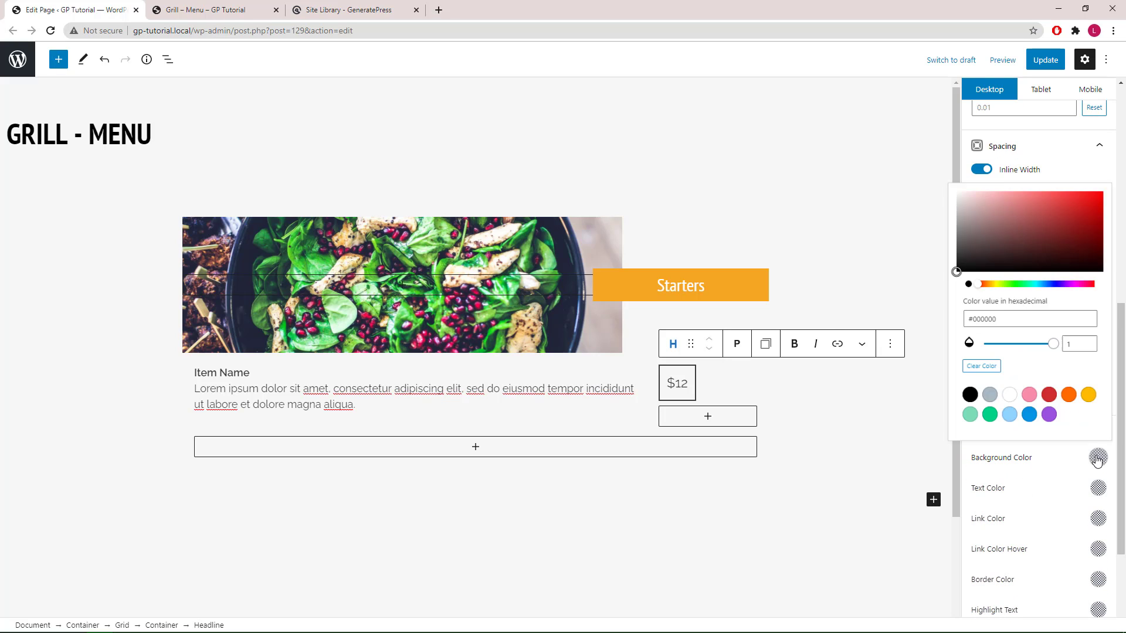
{"action": "left_click", "coordinate": [960, 394]}
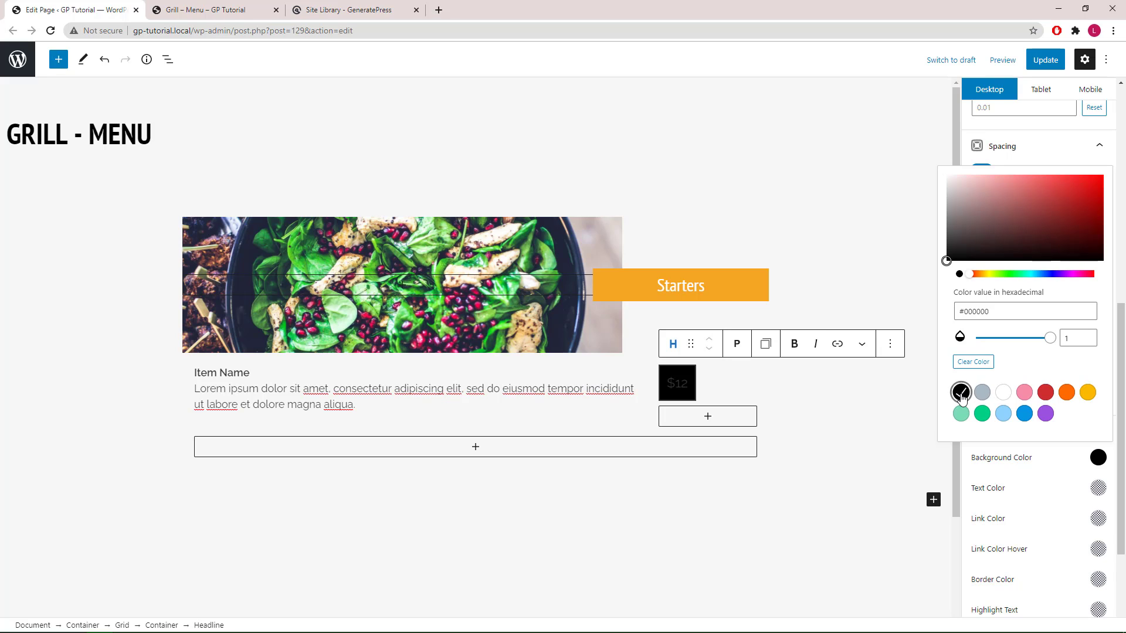
{"action": "left_click", "coordinate": [1098, 488]}
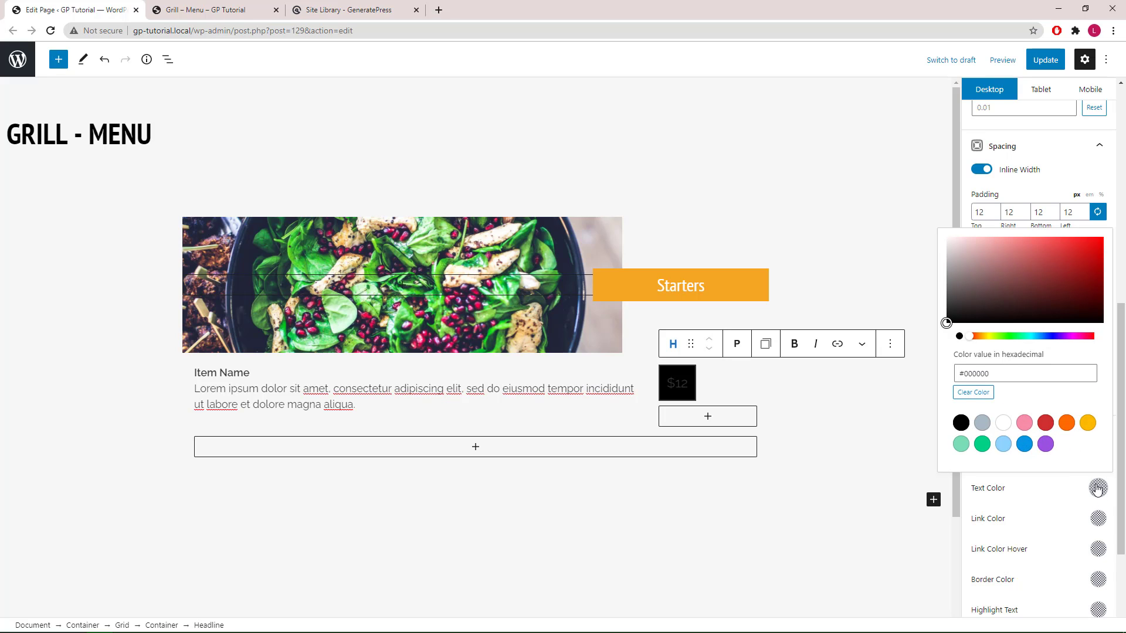
{"action": "left_click", "coordinate": [1002, 425]}
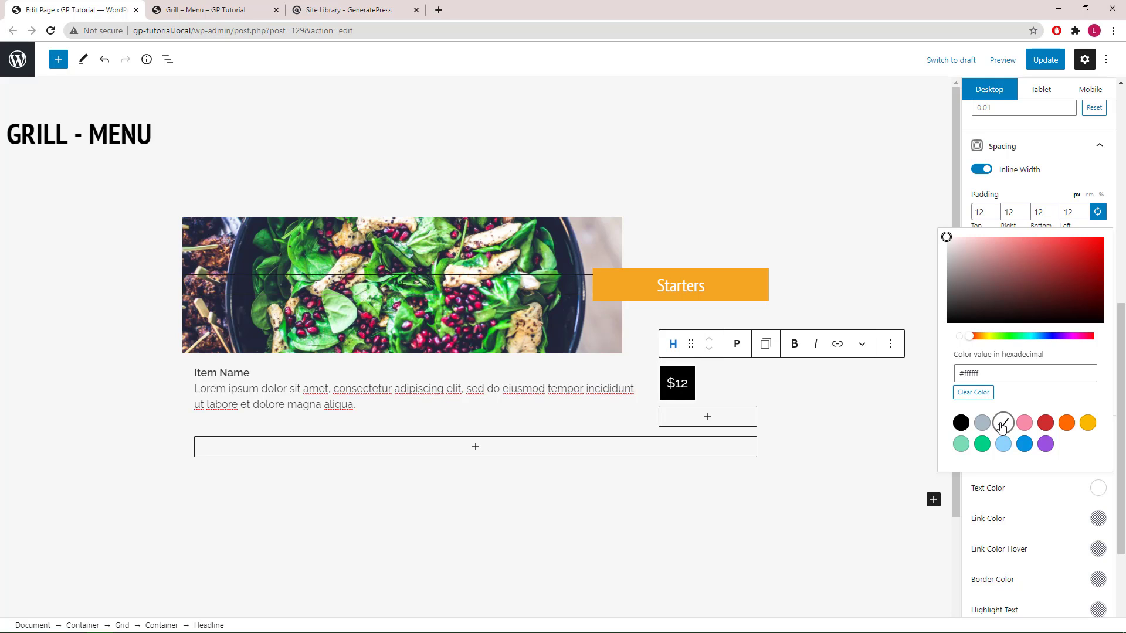
Align the text of the 20% price column container to the right.
{"action": "left_click", "coordinate": [167, 61]}
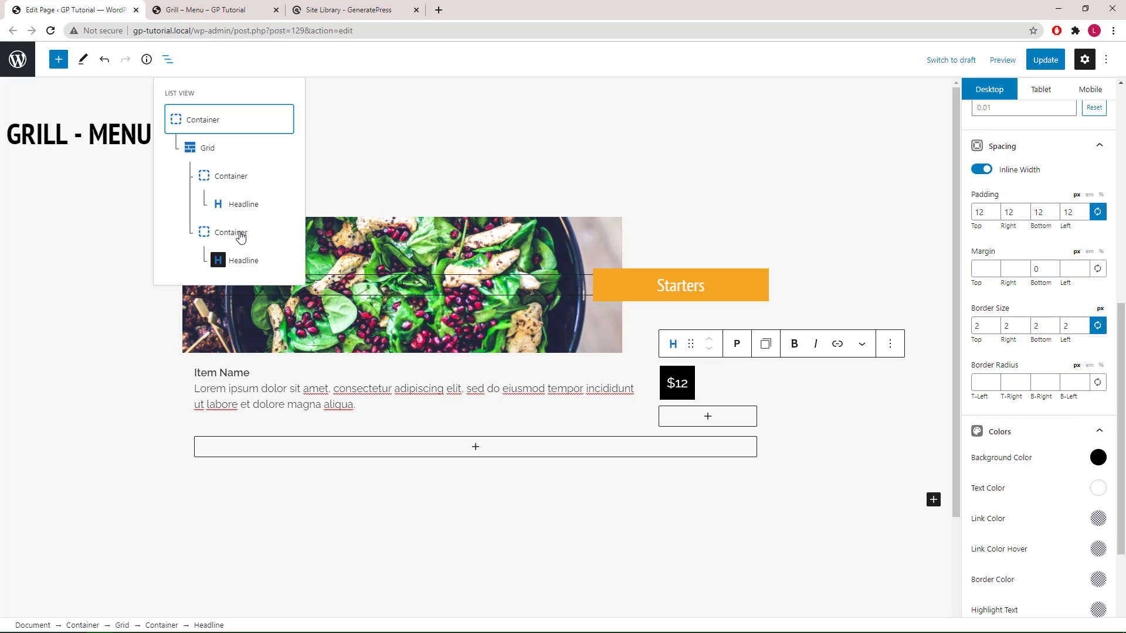
{"action": "left_click", "coordinate": [241, 234]}
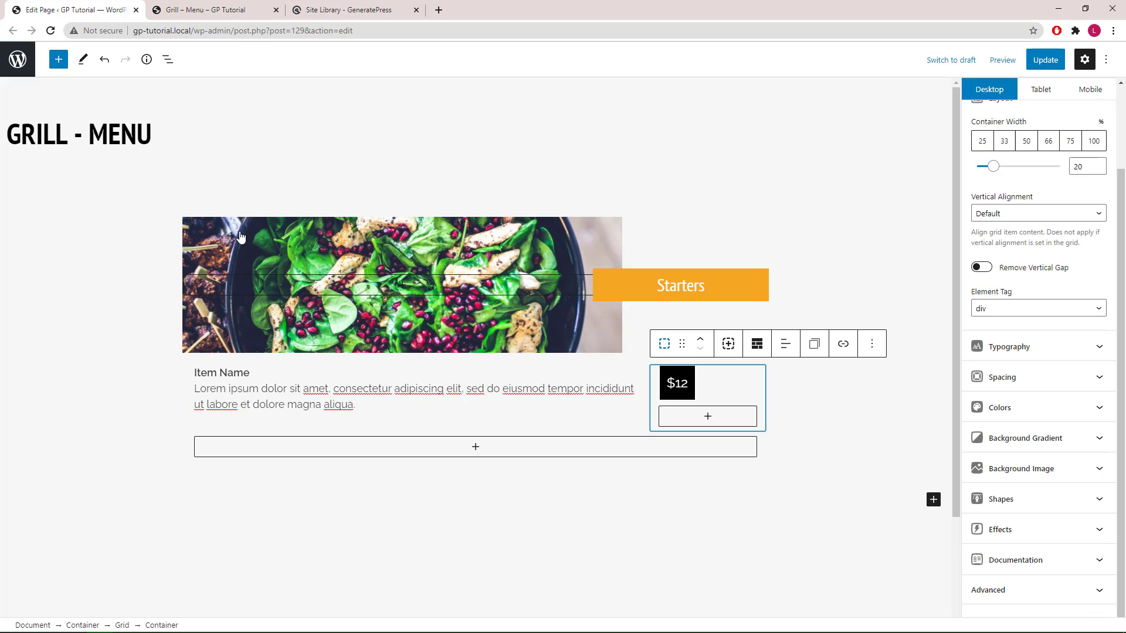
{"action": "left_click", "coordinate": [786, 346]}
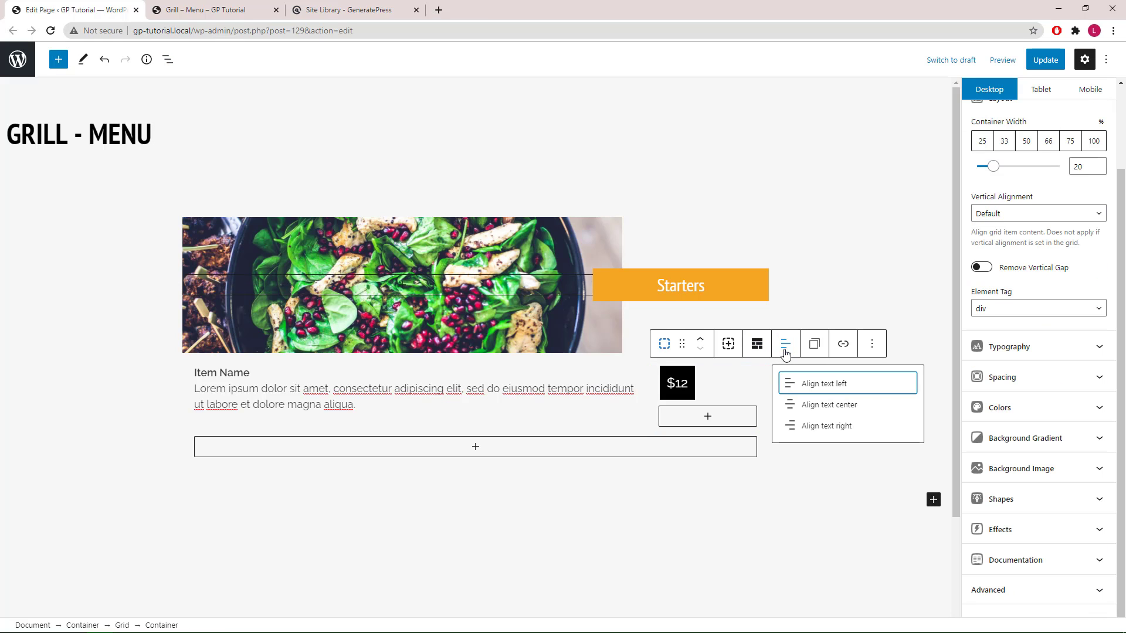
{"action": "left_click", "coordinate": [816, 428]}
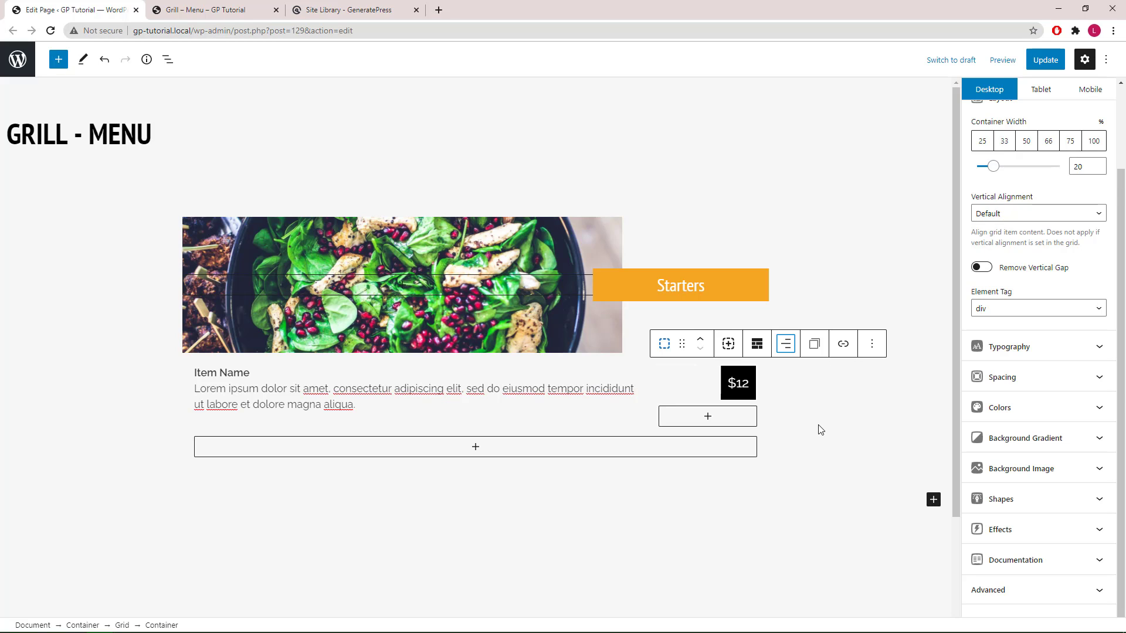
{"action": "left_click", "coordinate": [871, 428]}
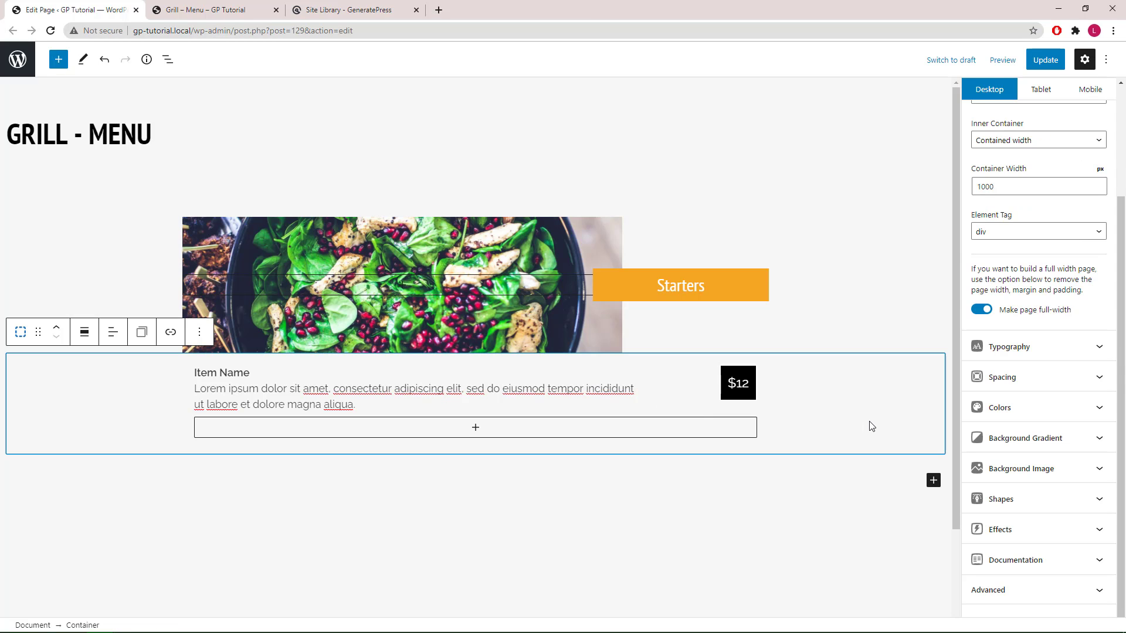
Set the vertical alignment of the grid holding the item description and price to Center.
{"action": "left_click", "coordinate": [169, 61]}
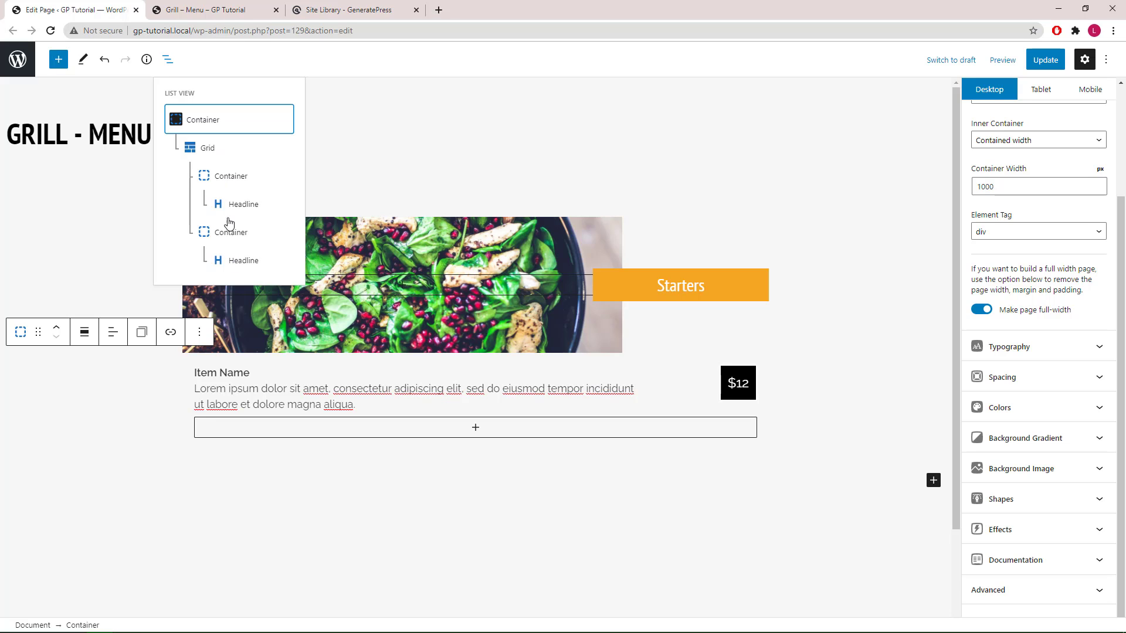
{"action": "left_click", "coordinate": [208, 149]}
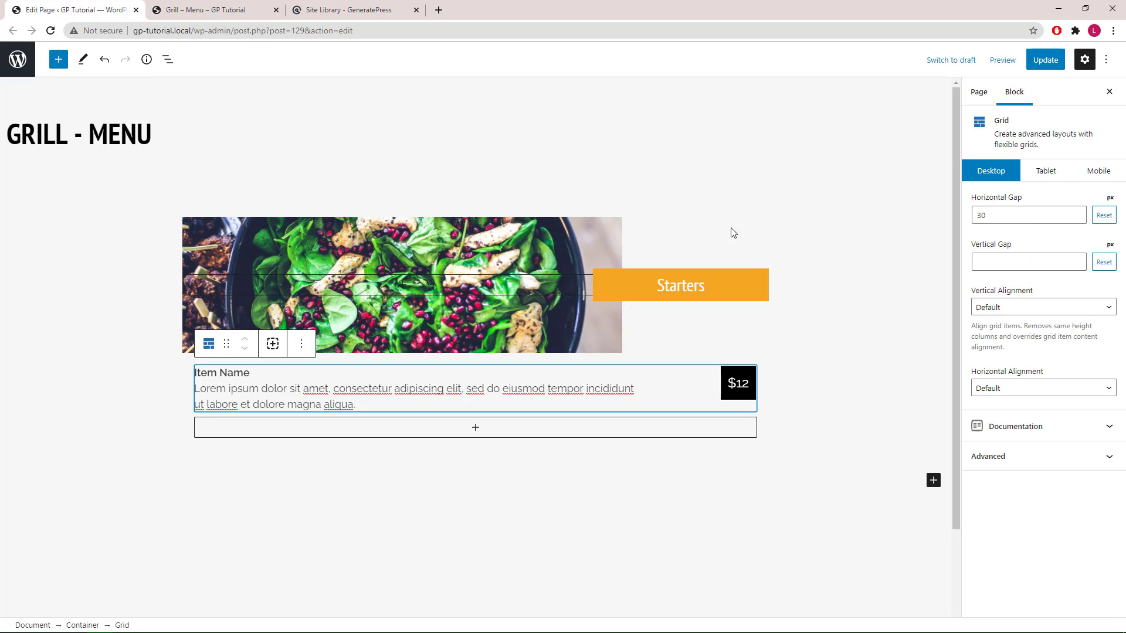
{"action": "left_click", "coordinate": [1012, 308]}
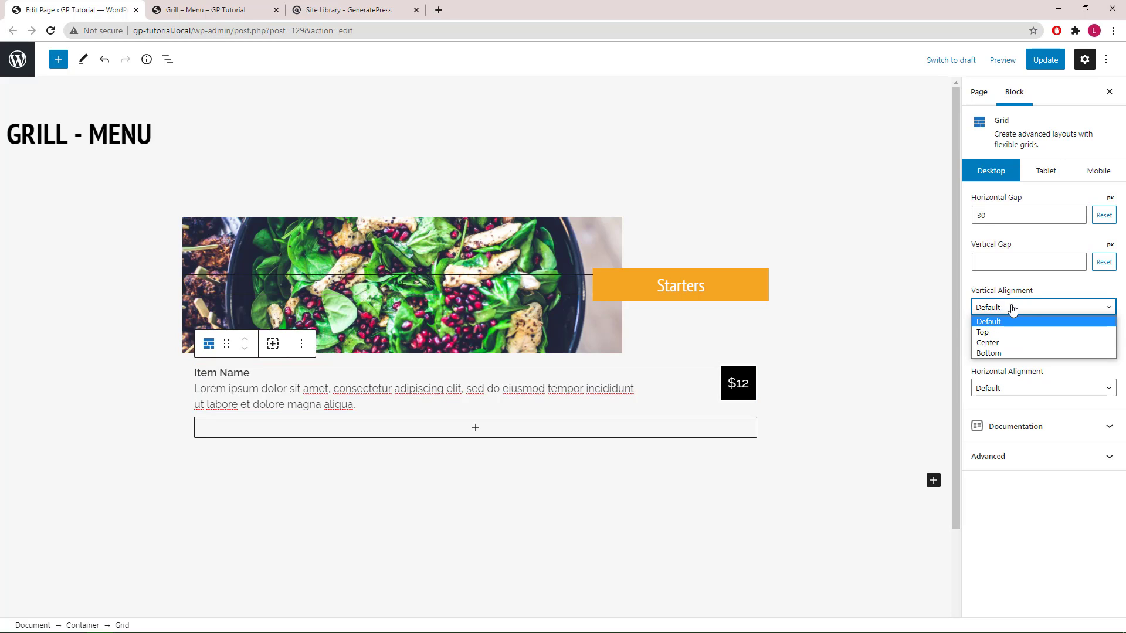
{"action": "left_click", "coordinate": [1012, 345]}
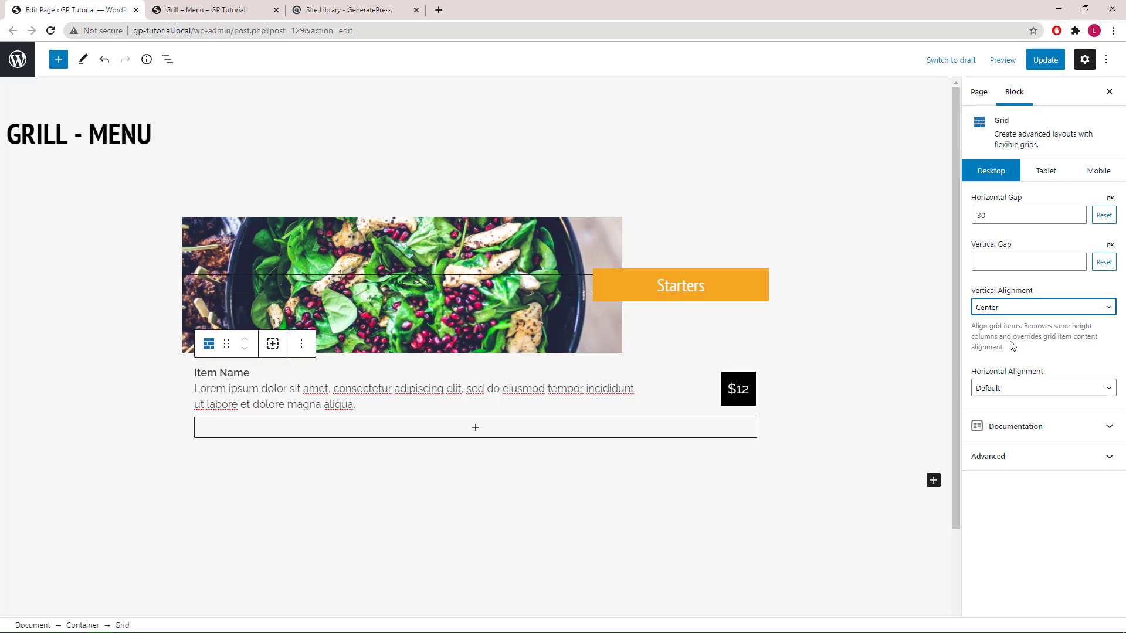
Switch to the mobile view and set the item description column's container width to 80%.
{"action": "left_click", "coordinate": [806, 388]}
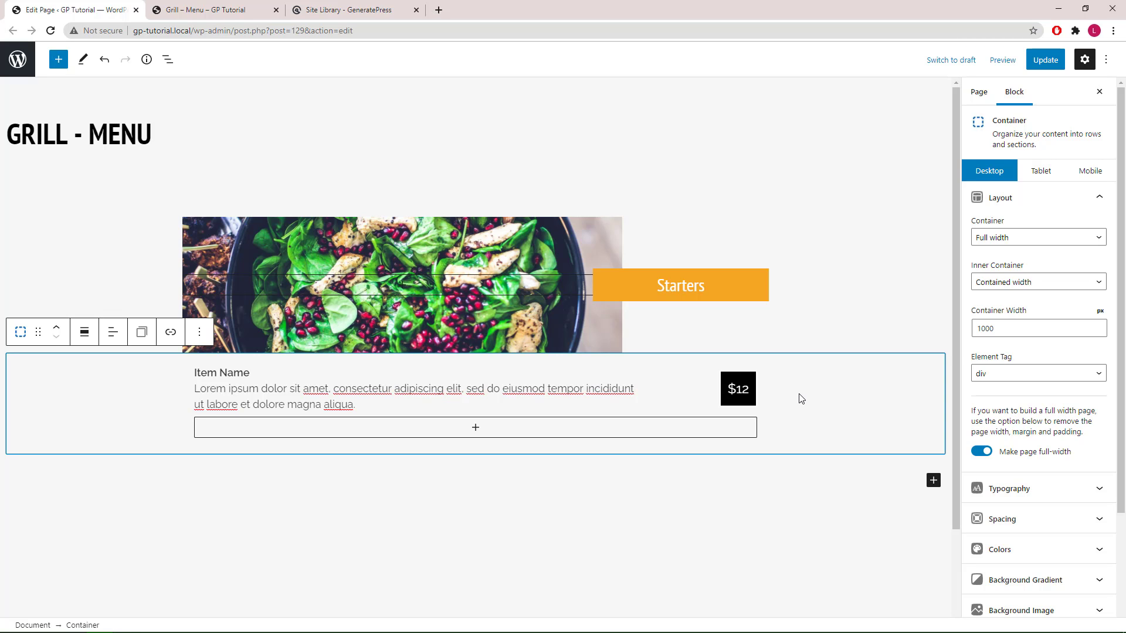
{"action": "left_click", "coordinate": [1081, 176]}
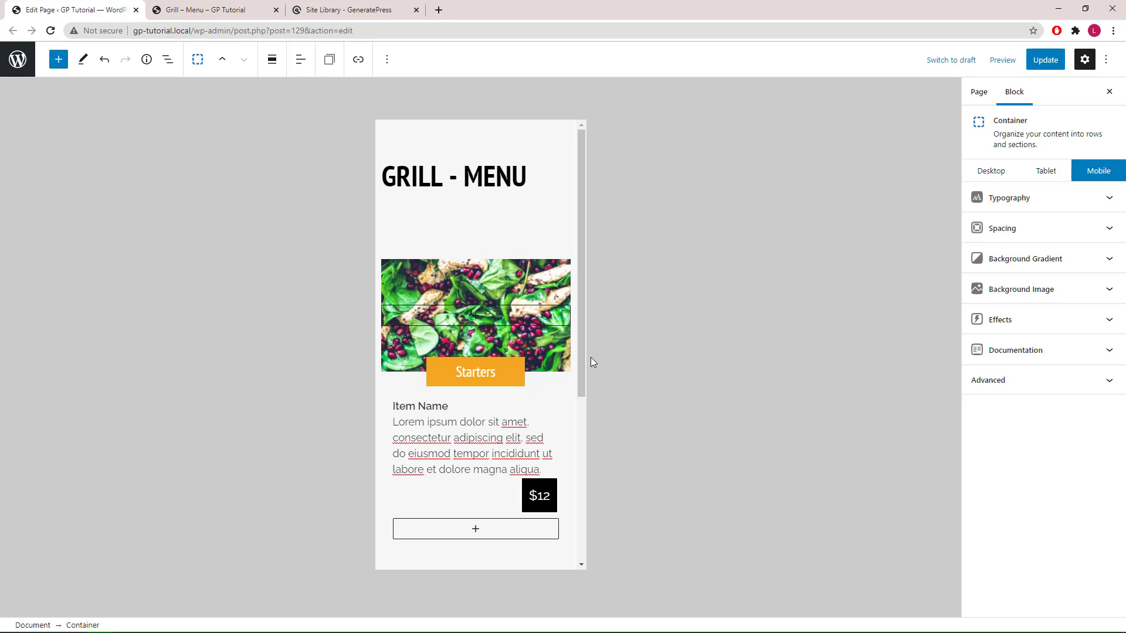
{"action": "left_click_drag", "start_coordinate": [584, 362], "coordinate": [582, 405]}
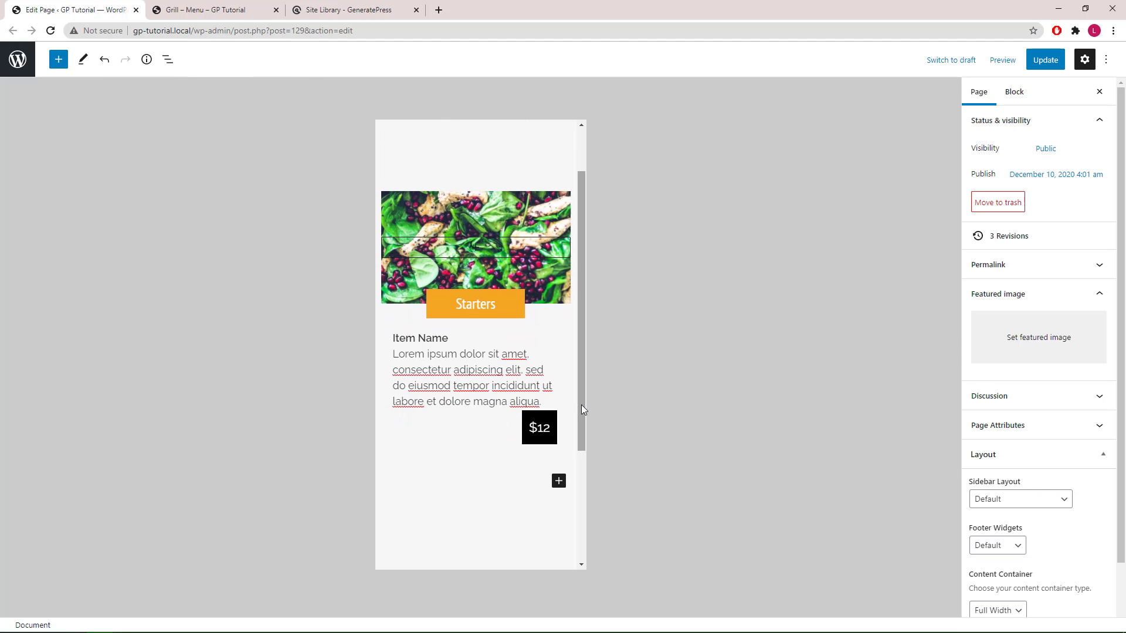
{"action": "left_click", "coordinate": [168, 60]}
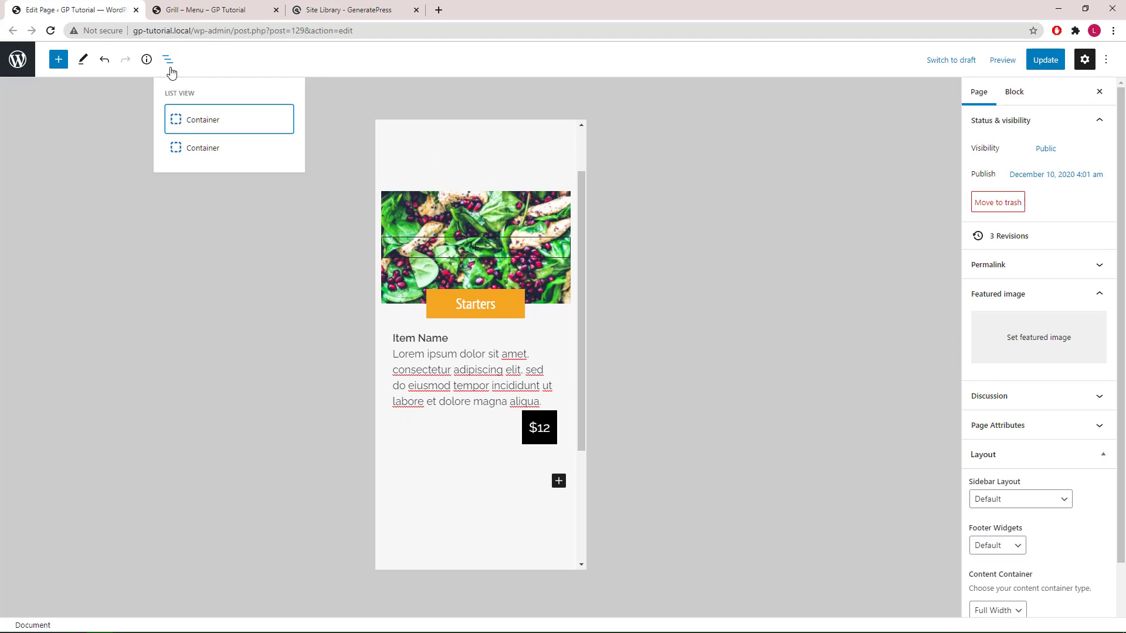
{"action": "left_click", "coordinate": [203, 150]}
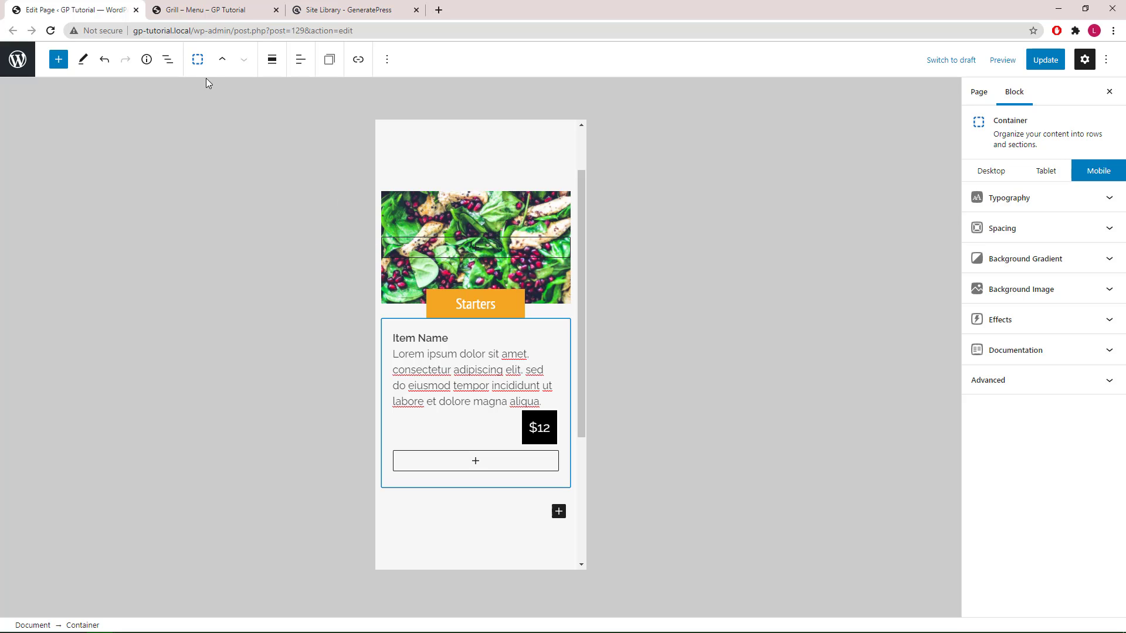
{"action": "left_click", "coordinate": [168, 59]}
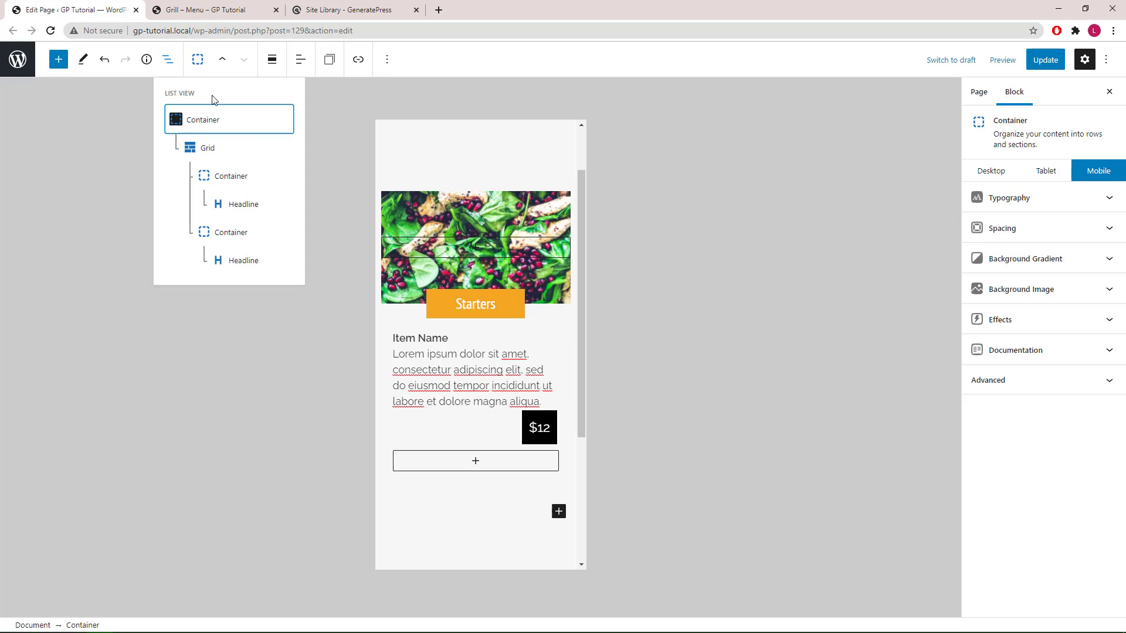
{"action": "left_click", "coordinate": [231, 177]}
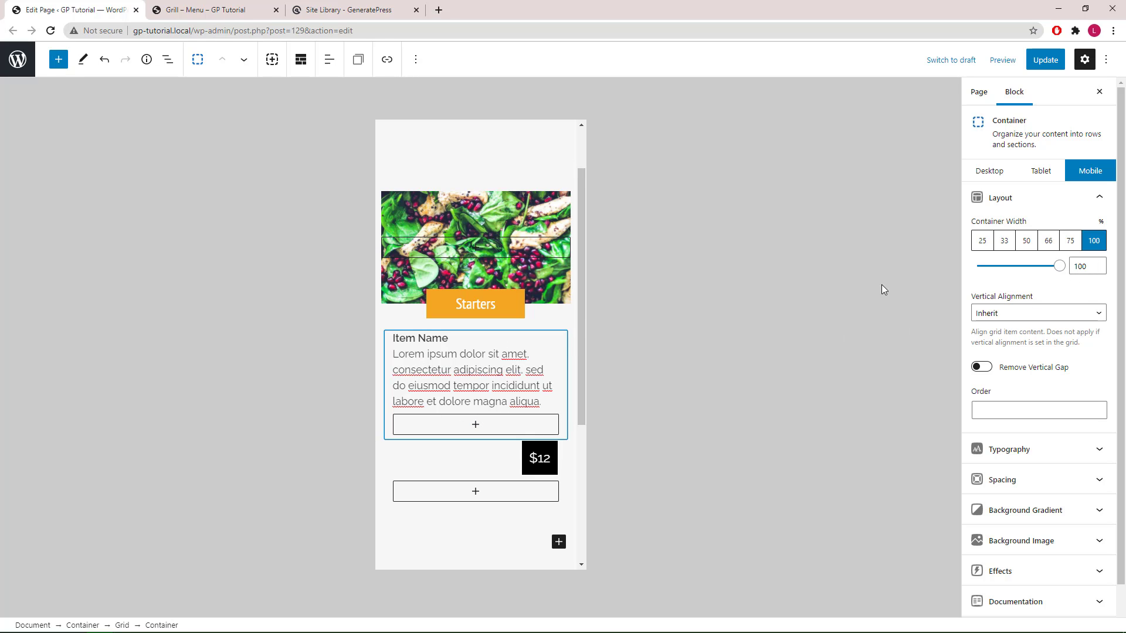
{"action": "double_click", "coordinate": [1080, 267]}
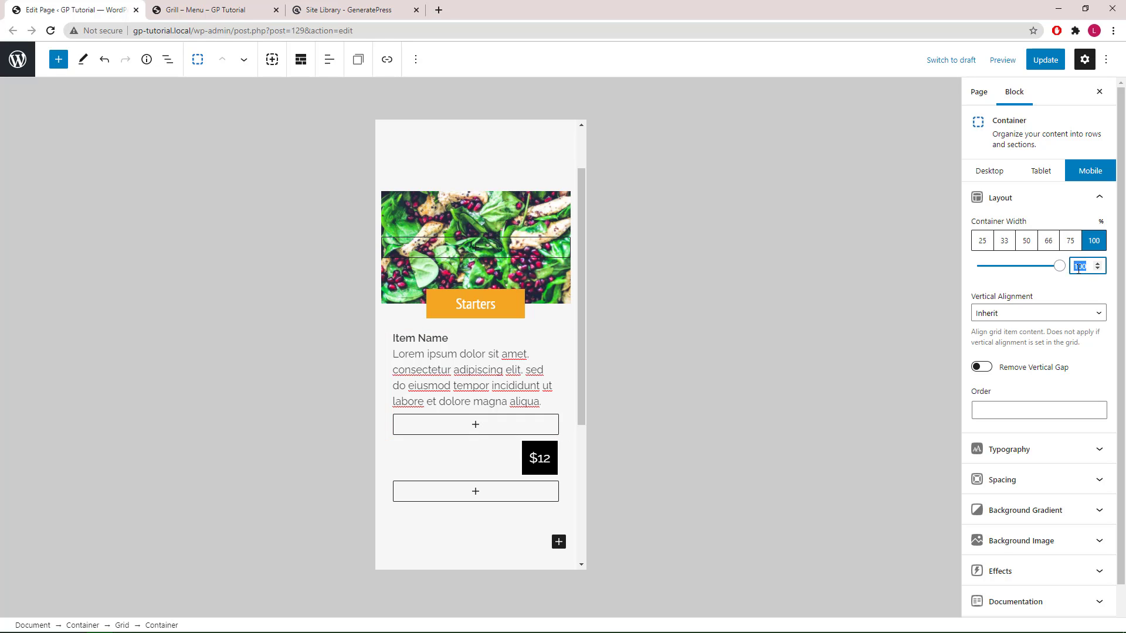
{"action": "type", "text": "80"}
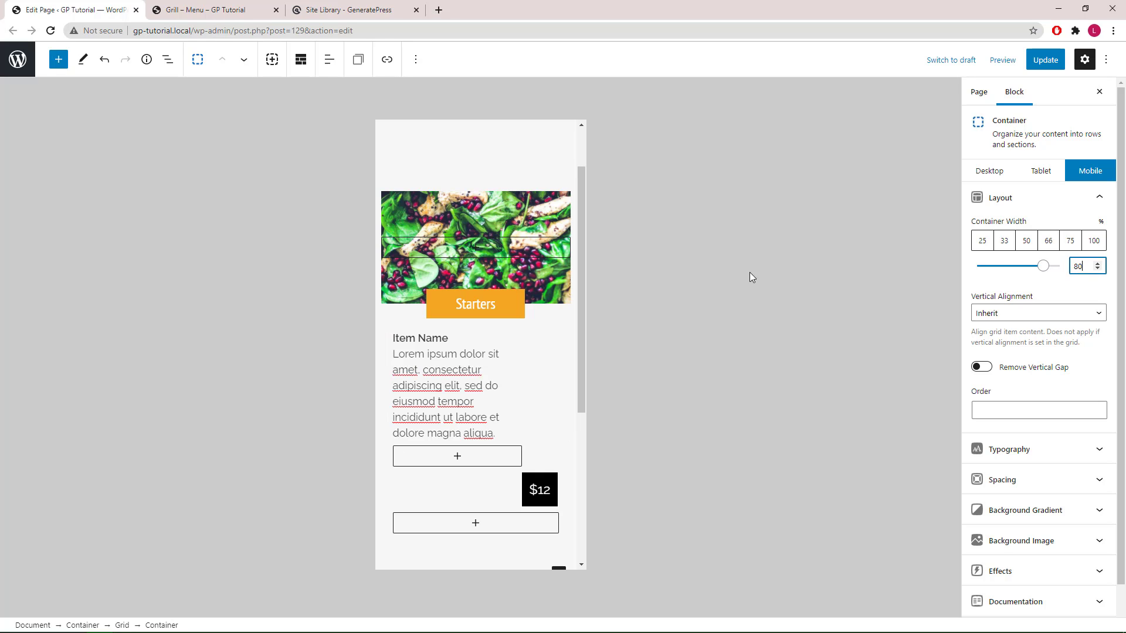
Set the mobile container width of the $12 price column to 20%.
{"action": "left_click", "coordinate": [173, 66]}
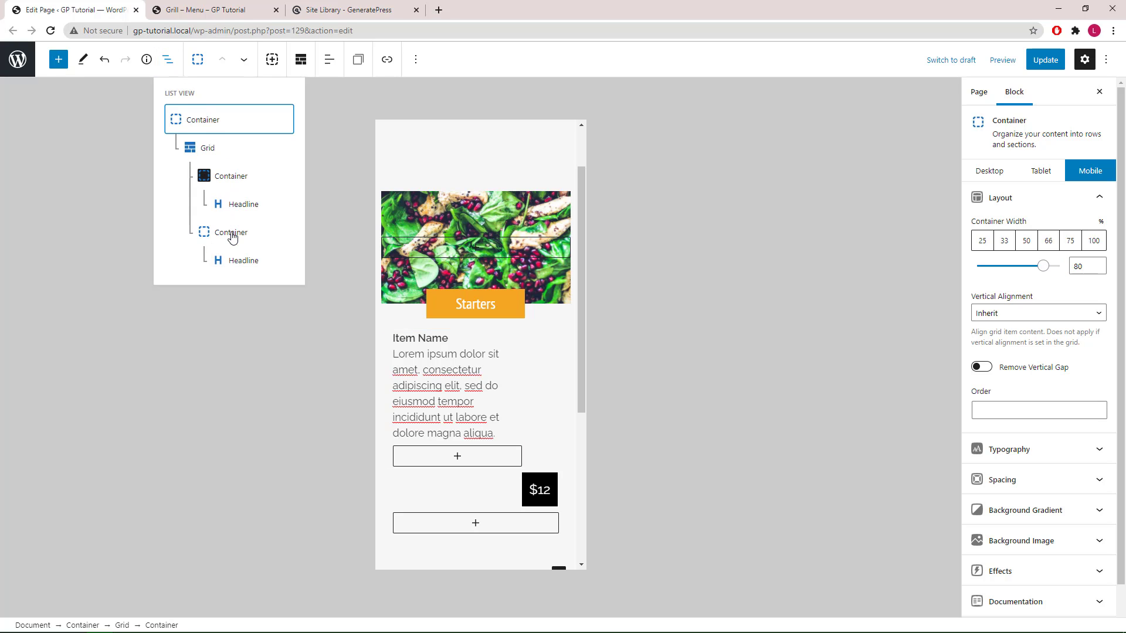
{"action": "left_click", "coordinate": [232, 234]}
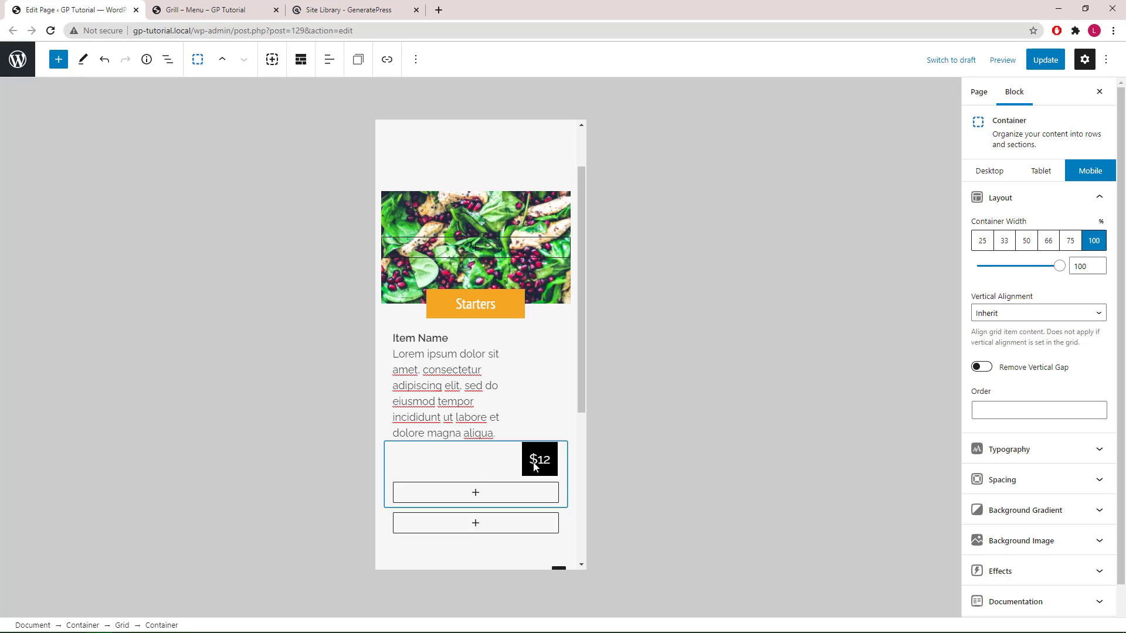
{"action": "double_click", "coordinate": [1083, 267]}
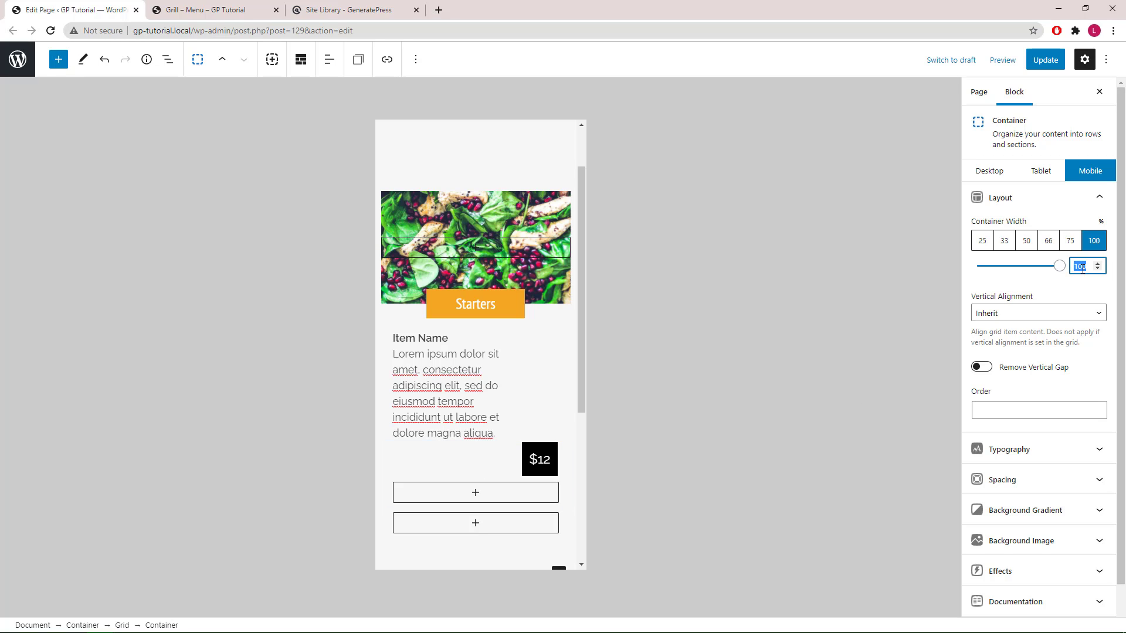
{"action": "type", "text": "20"}
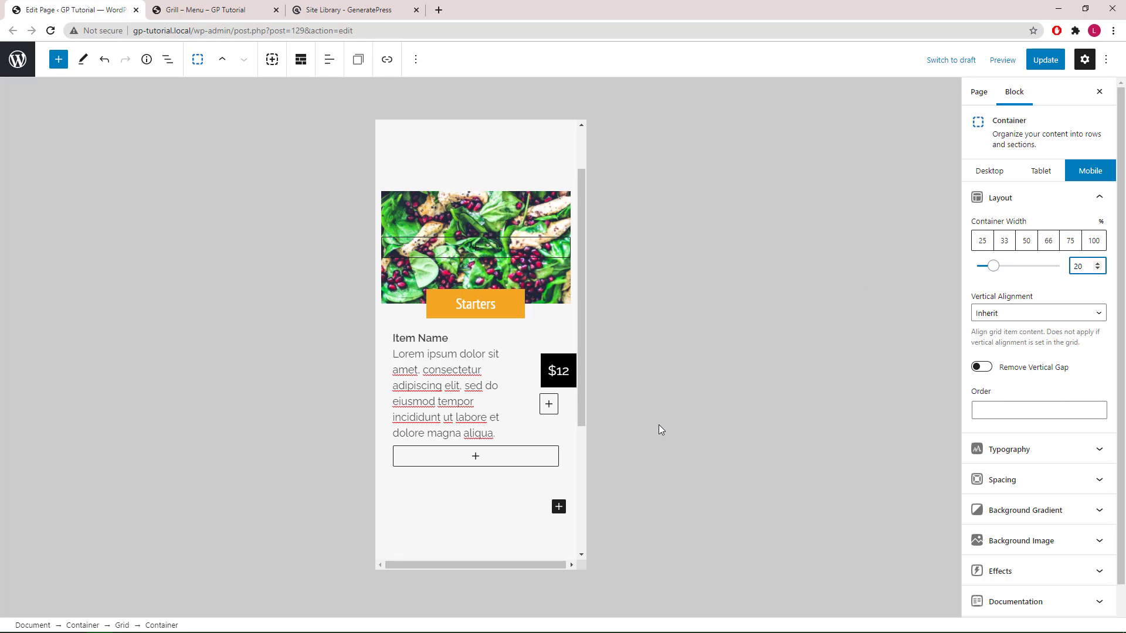
Set the mobile horizontal gap of the grid holding the item description and price to 10 px.
{"action": "left_click", "coordinate": [520, 509]}
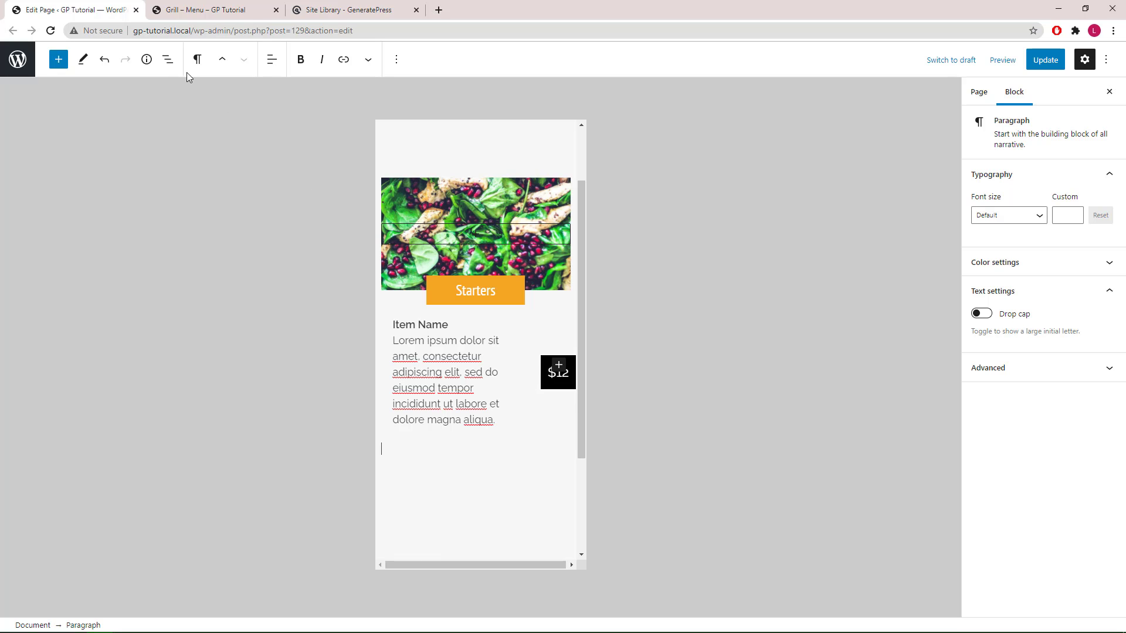
{"action": "left_click", "coordinate": [168, 61]}
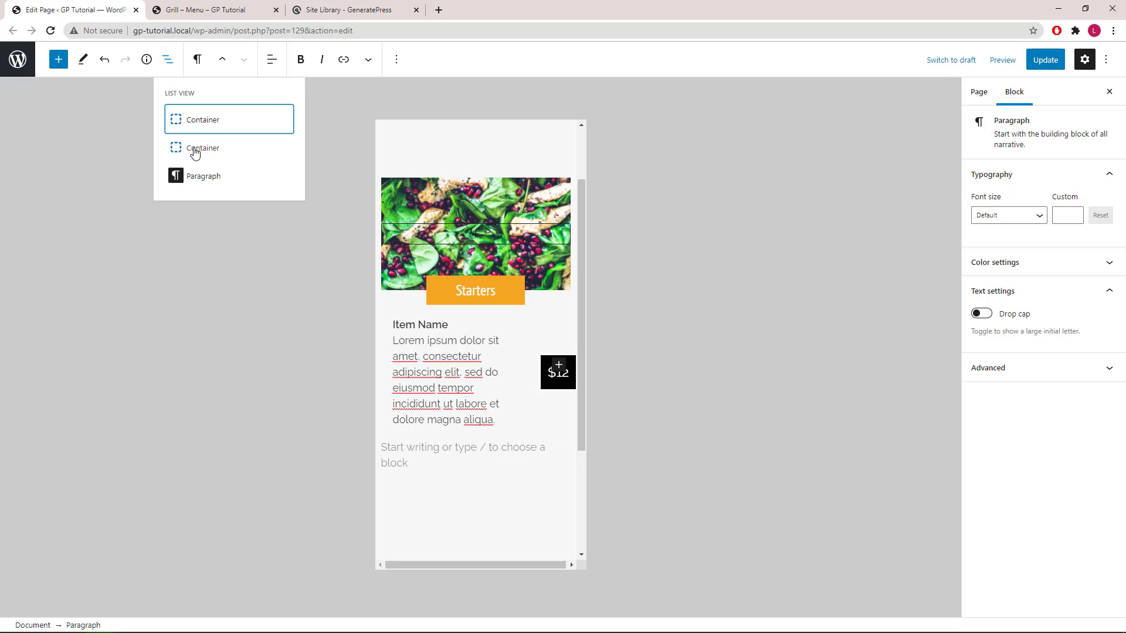
{"action": "left_click", "coordinate": [193, 148]}
{"action": "left_click", "coordinate": [169, 60]}
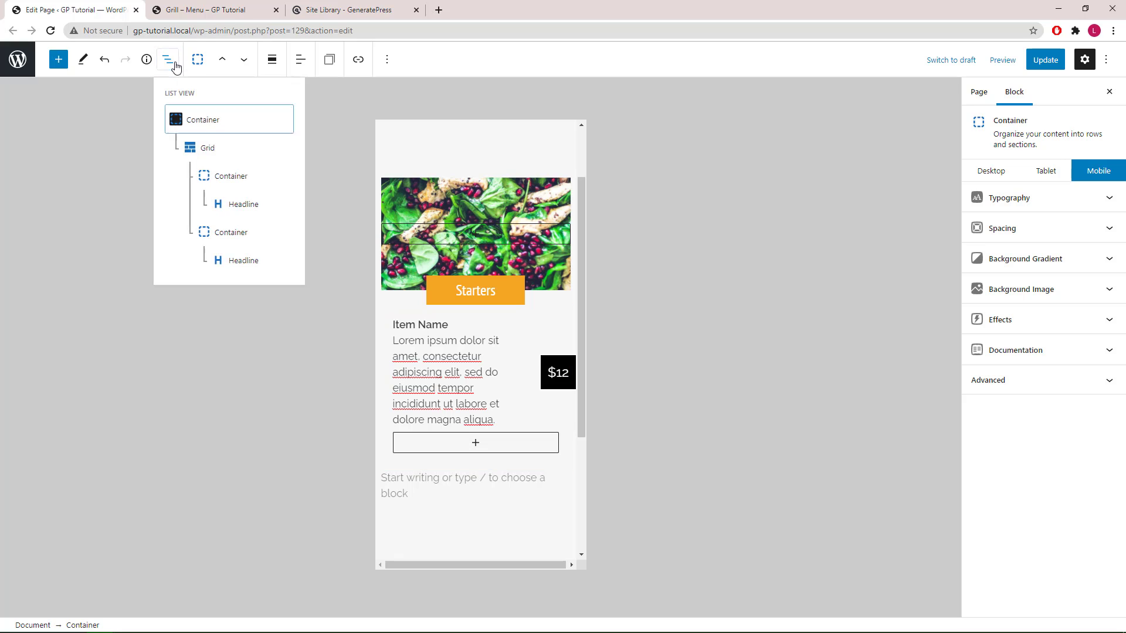
{"action": "left_click", "coordinate": [208, 149]}
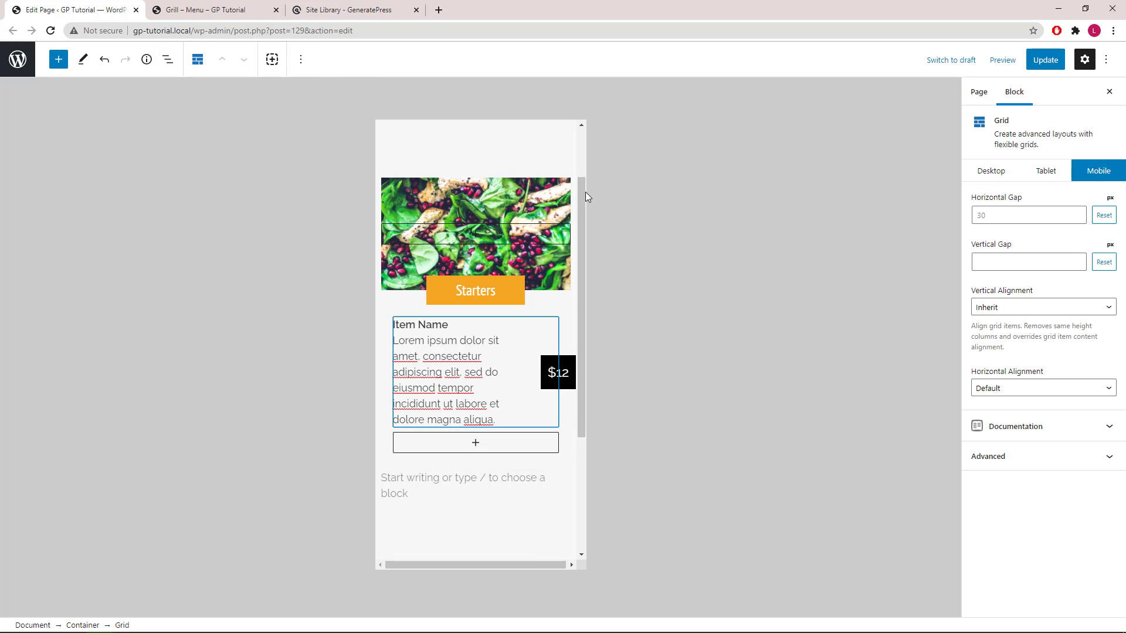
{"action": "left_click", "coordinate": [987, 213]}
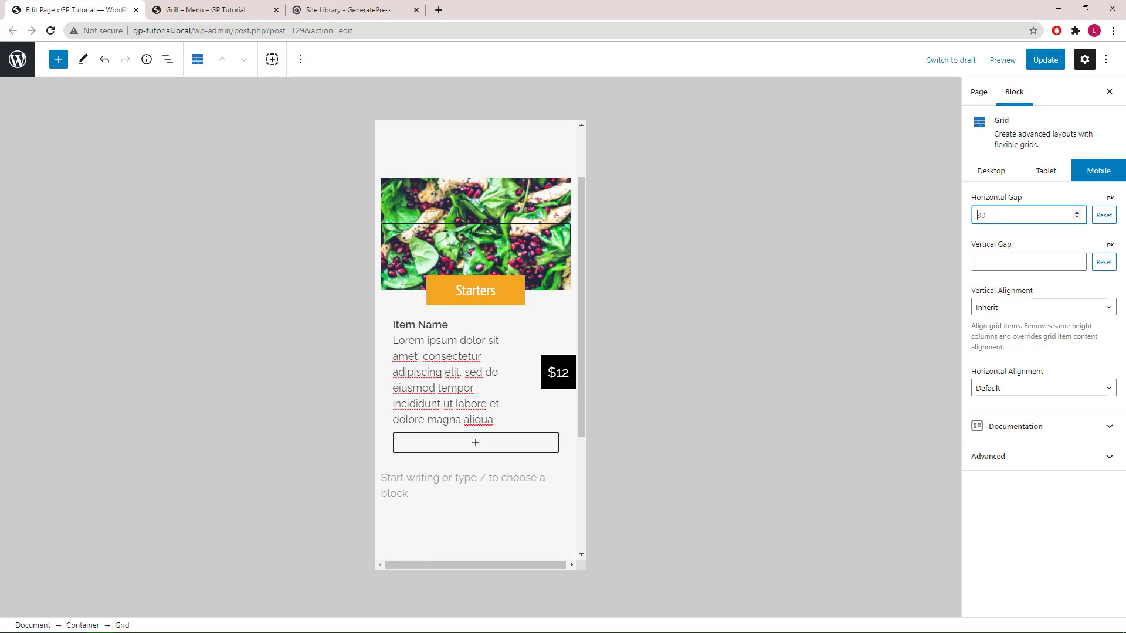
{"action": "type", "text": "10"}
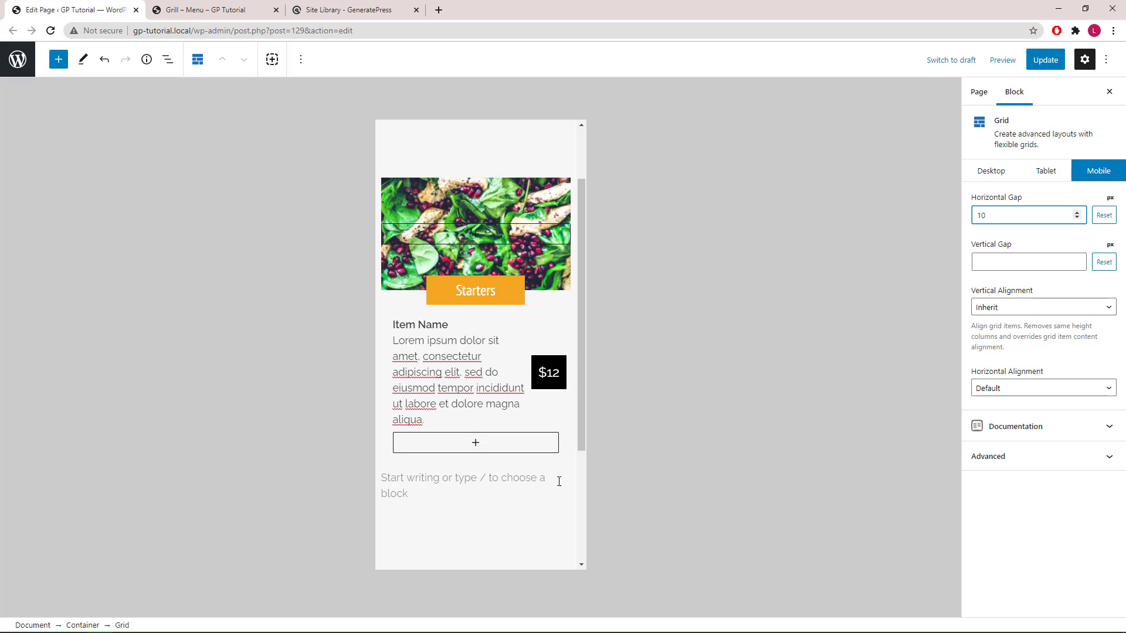
Return to the desktop view and duplicate the item description and $12 price containers to form a second menu row.
{"action": "left_click", "coordinate": [992, 172]}
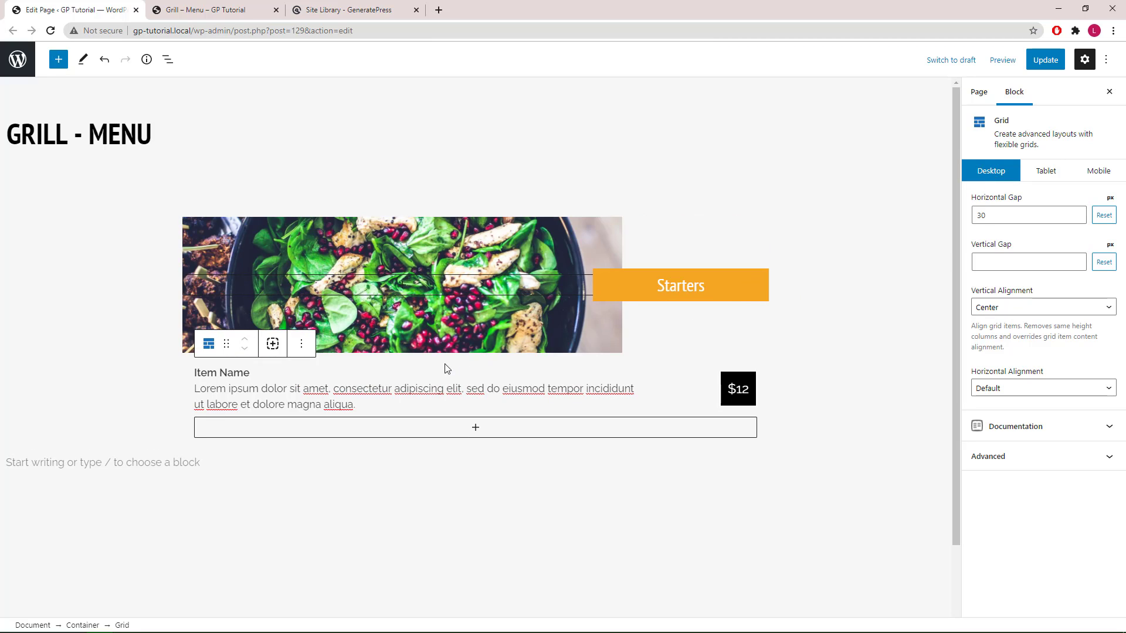
{"action": "left_click", "coordinate": [168, 59]}
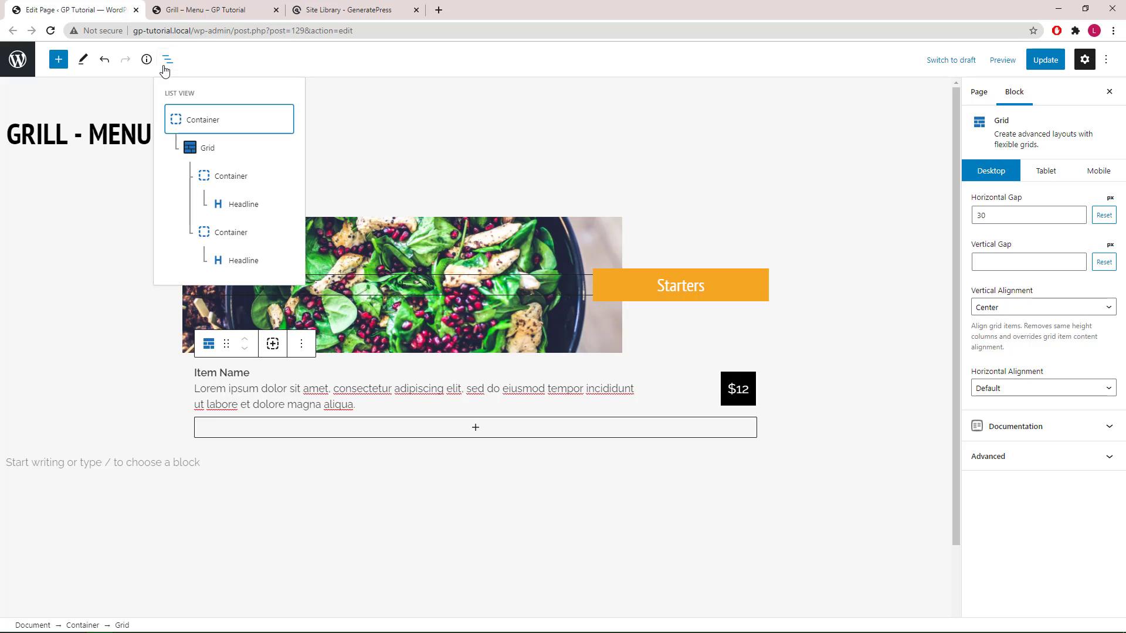
{"action": "left_click", "coordinate": [225, 176]}
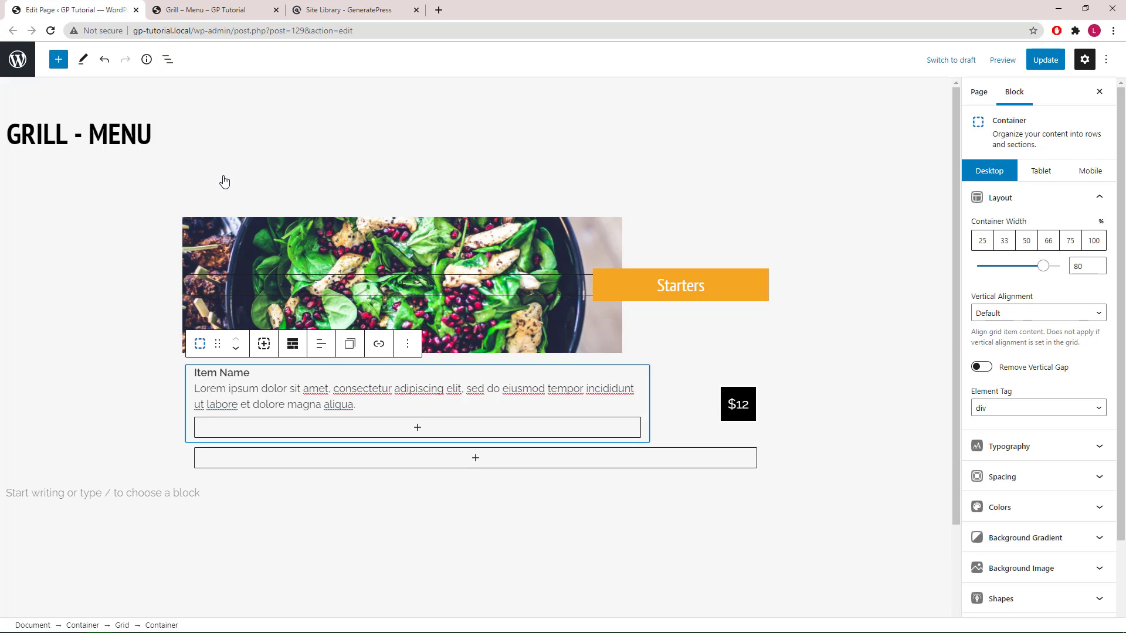
{"action": "left_click", "coordinate": [264, 344]}
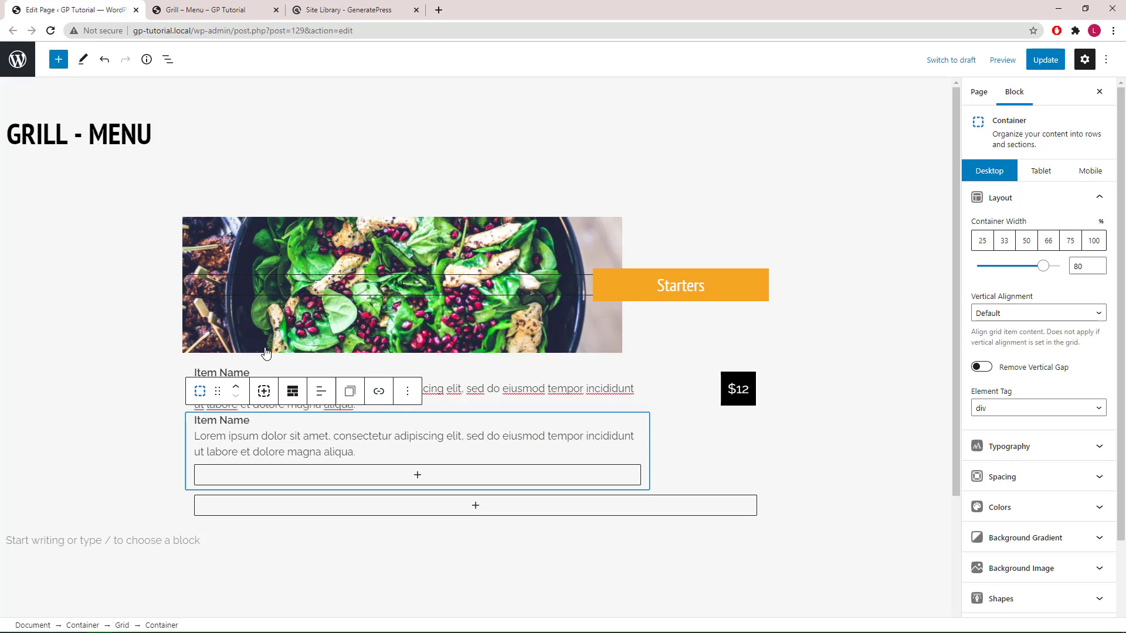
{"action": "left_click", "coordinate": [168, 60]}
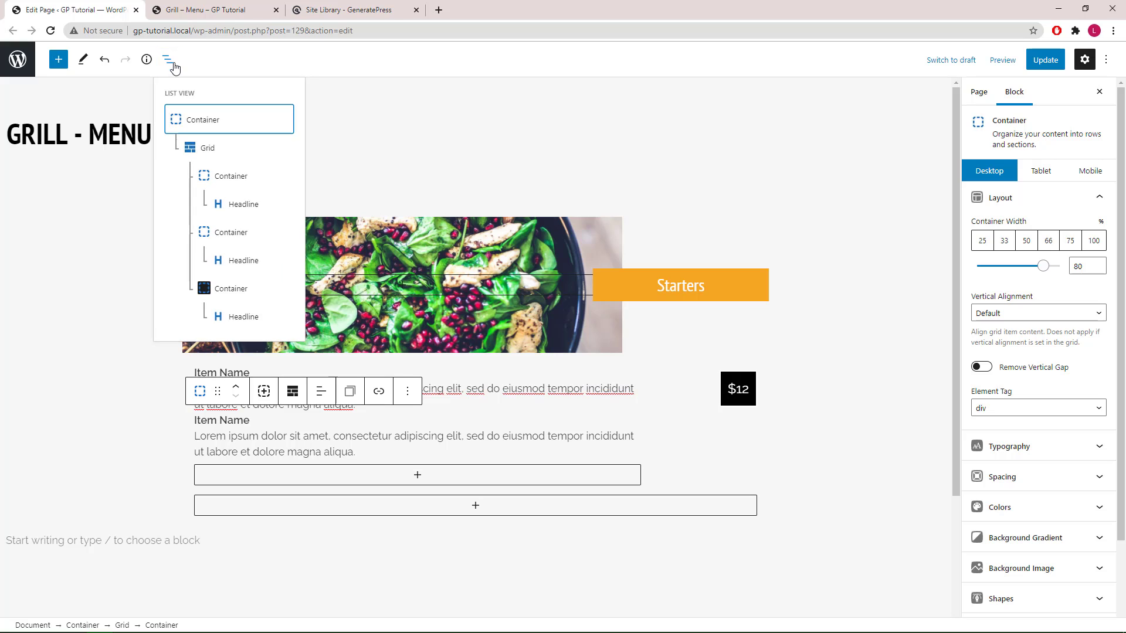
{"action": "left_click", "coordinate": [231, 242]}
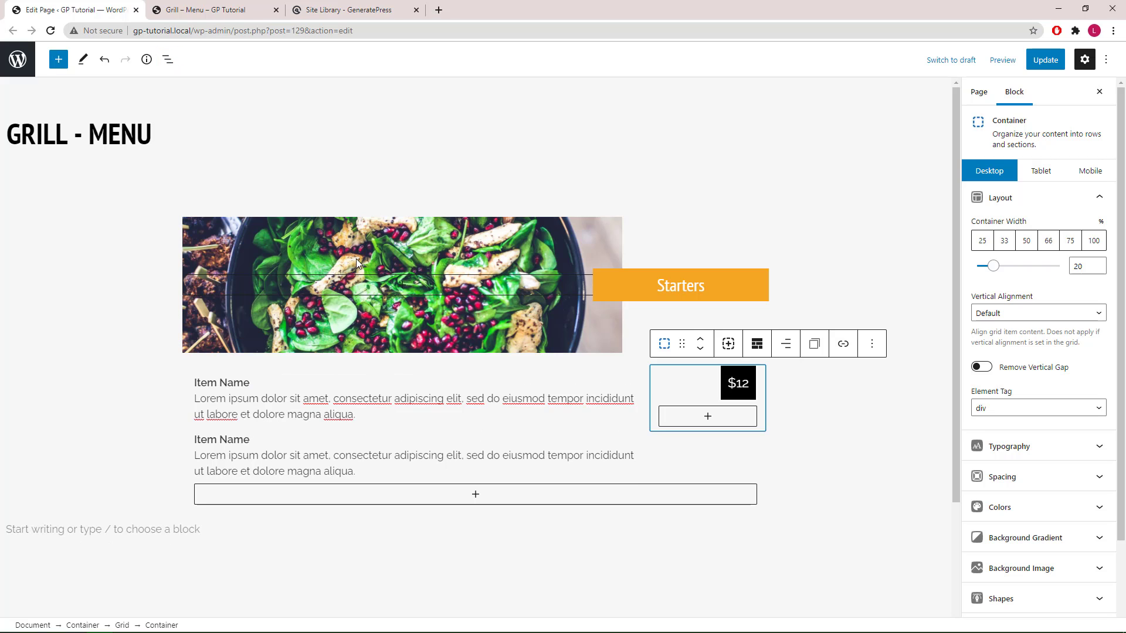
{"action": "left_click", "coordinate": [727, 345]}
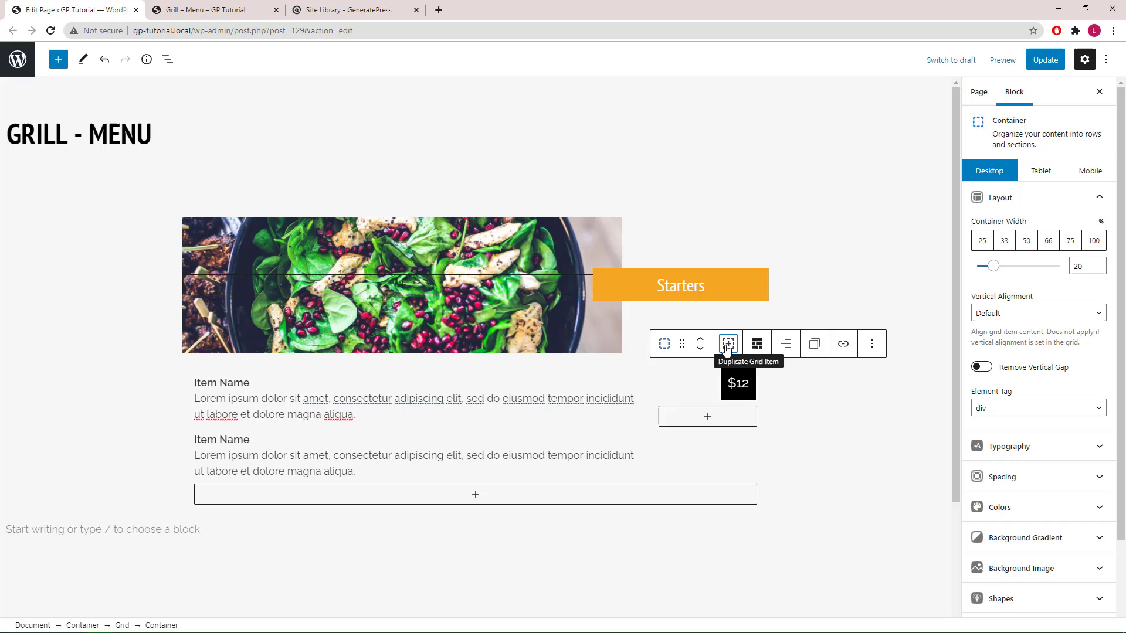
Duplicate the second row's item description and $12 price containers to form a third menu row.
{"action": "left_click", "coordinate": [169, 67]}
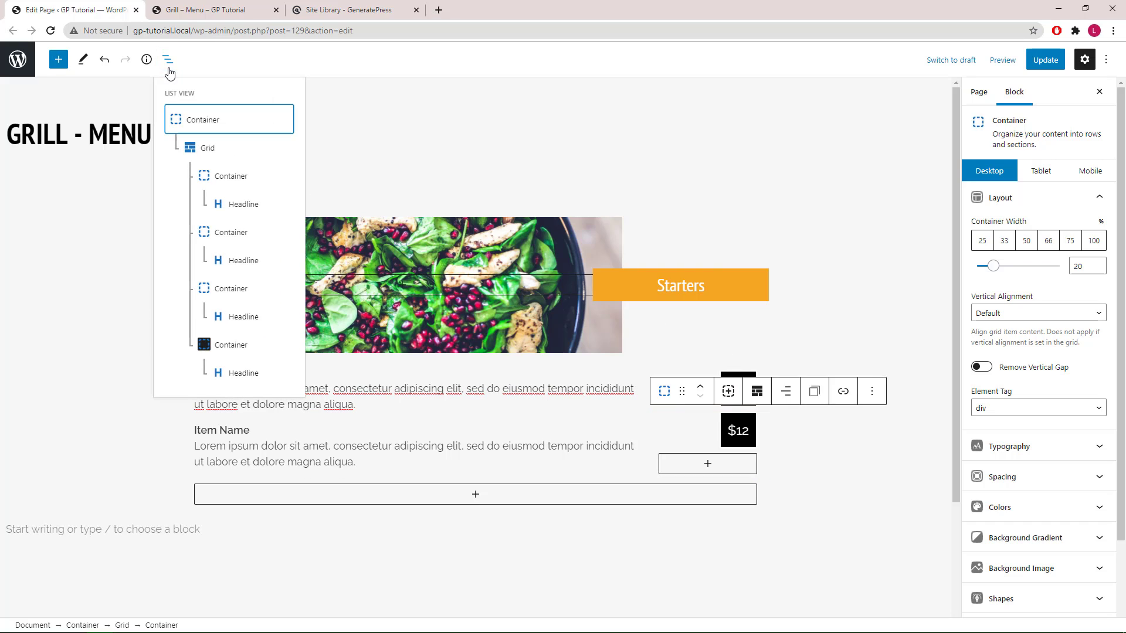
{"action": "left_click", "coordinate": [230, 289]}
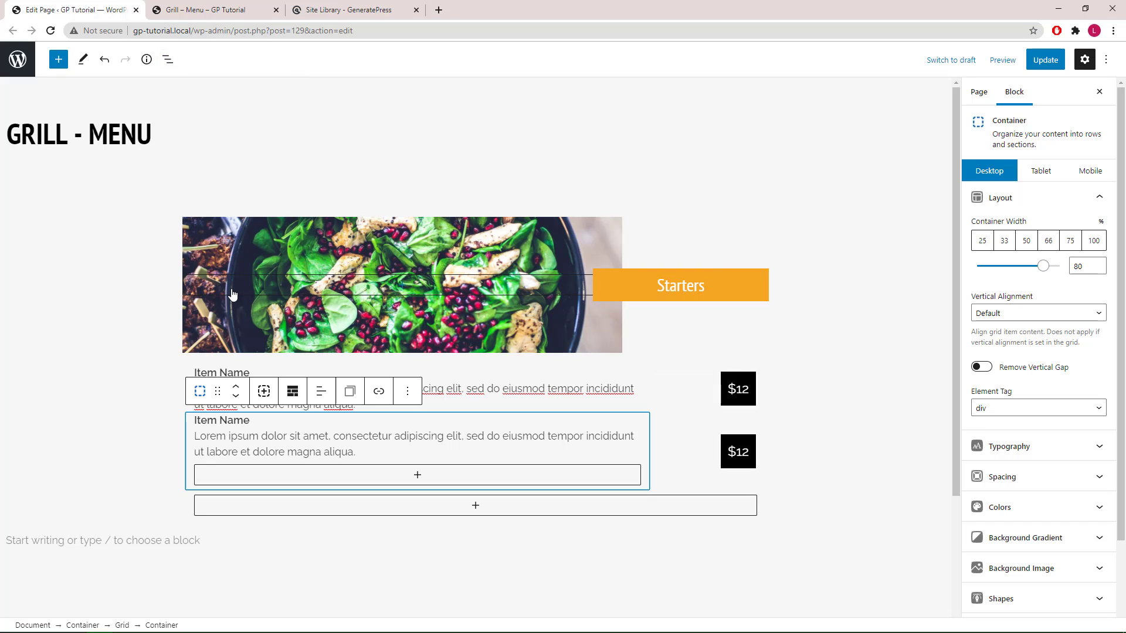
{"action": "left_click", "coordinate": [264, 391]}
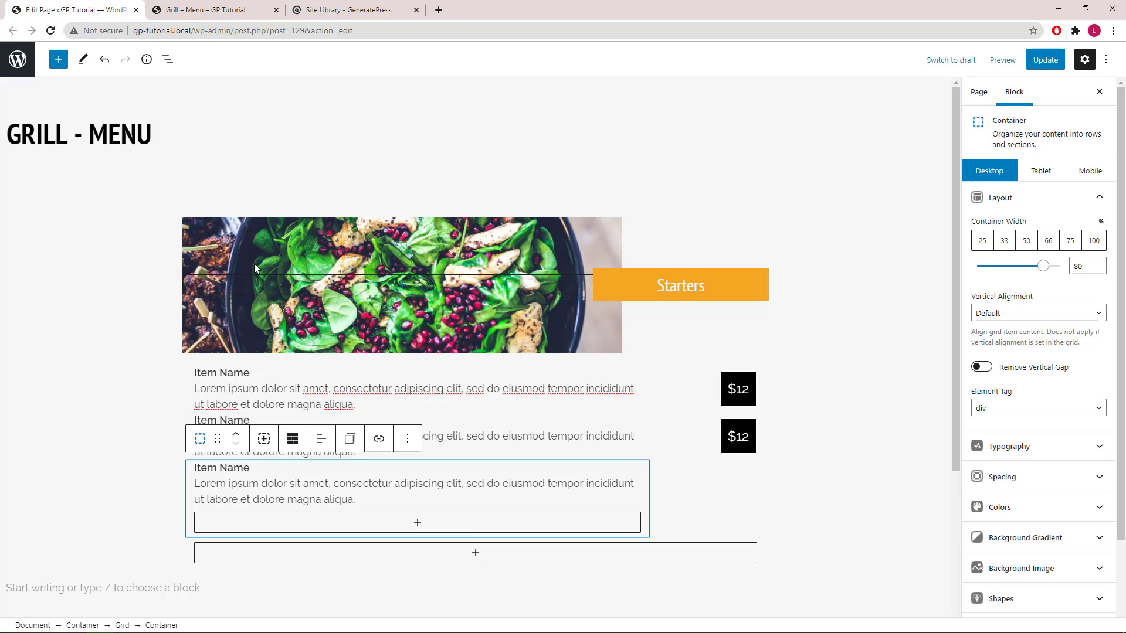
{"action": "left_click", "coordinate": [168, 59]}
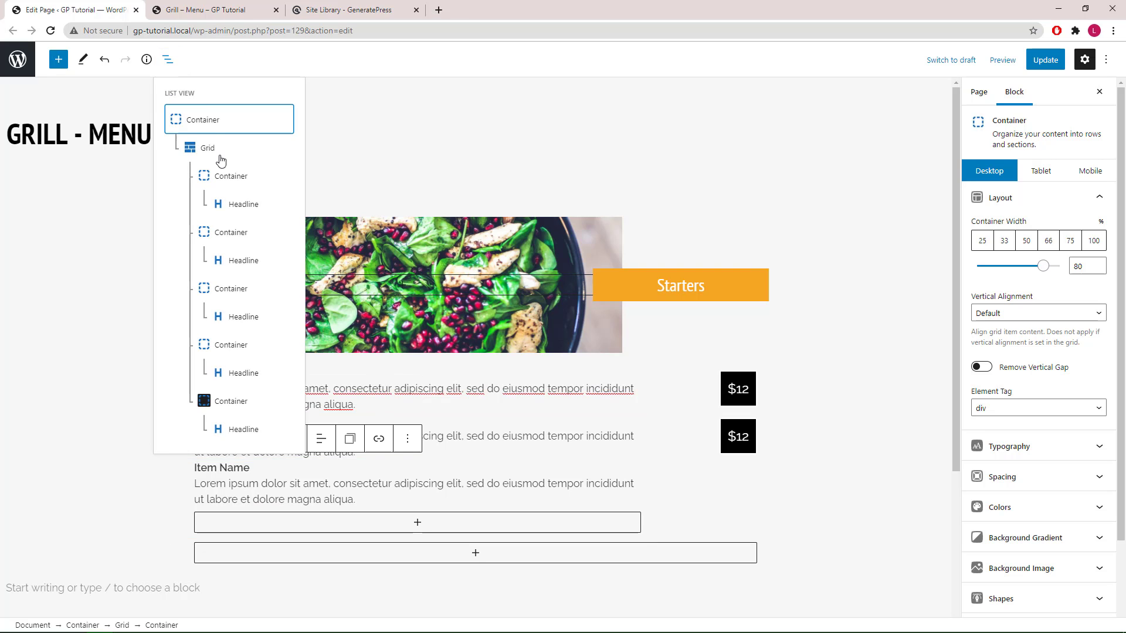
{"action": "left_click", "coordinate": [246, 345]}
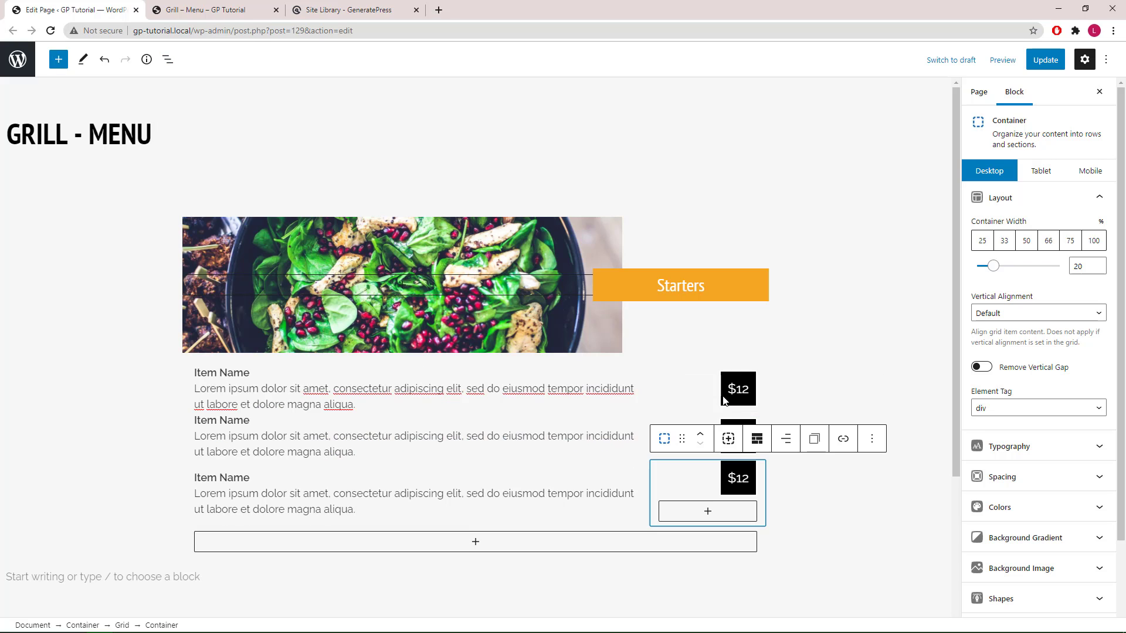
Set the third row's $12 price headline to a white (#ffffff) background with black (#000000) text.
{"action": "left_click", "coordinate": [742, 477]}
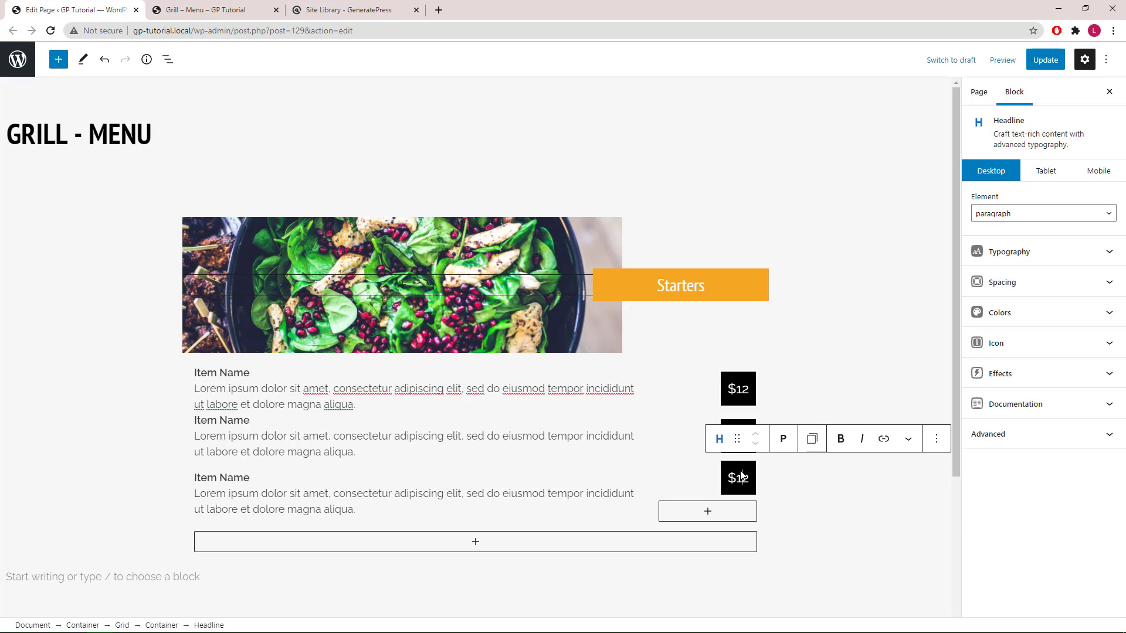
{"action": "left_click", "coordinate": [1011, 317]}
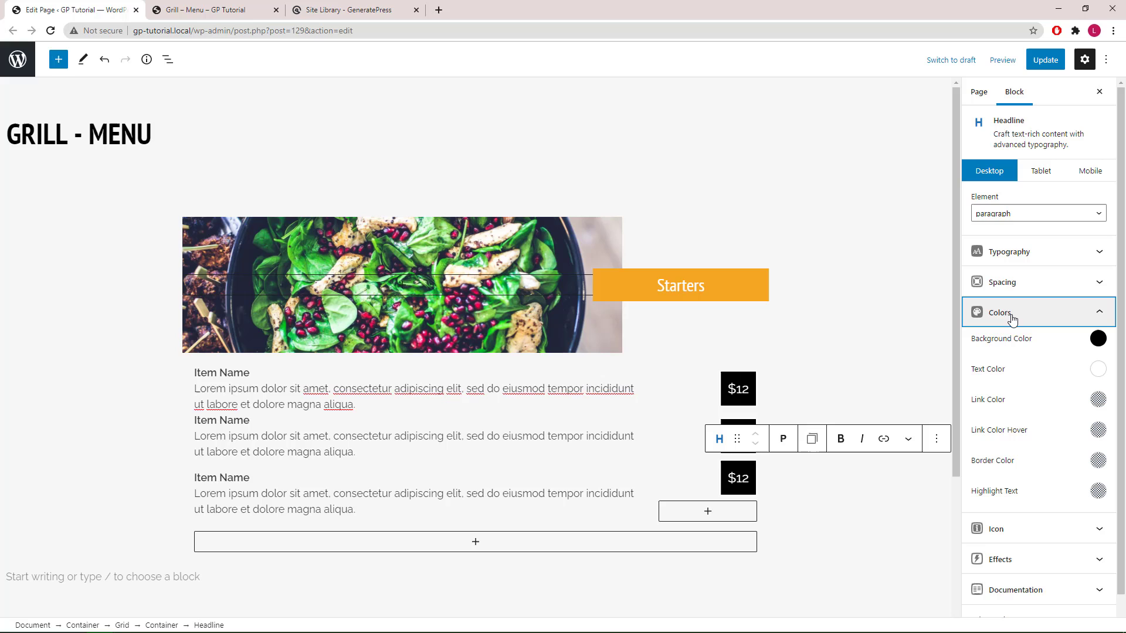
{"action": "left_click", "coordinate": [1098, 340]}
{"action": "left_click", "coordinate": [1003, 274]}
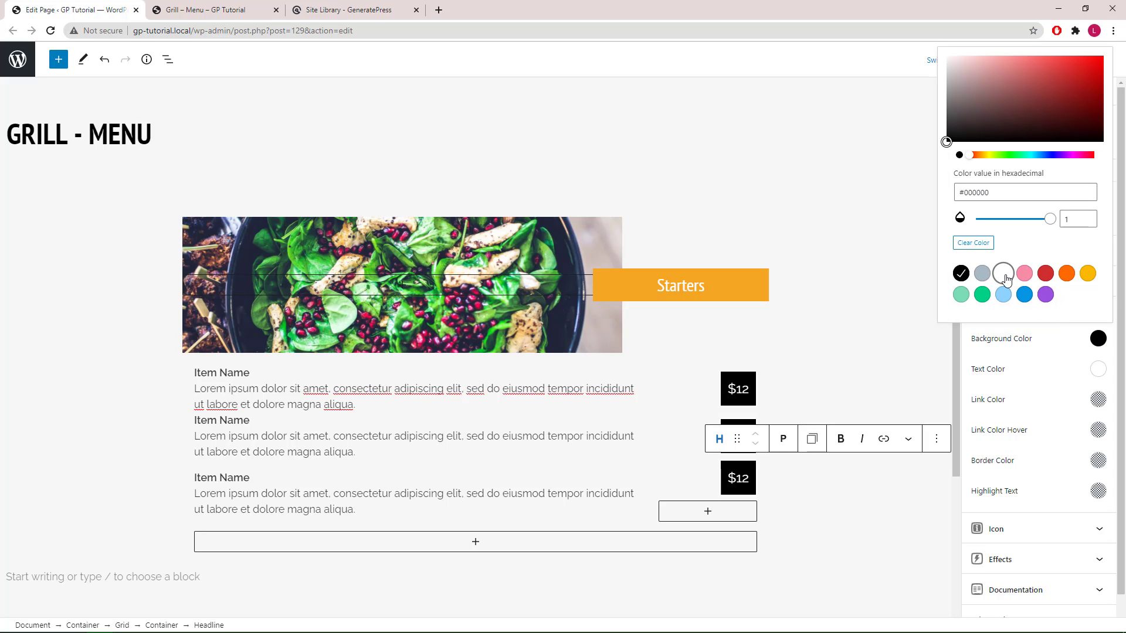
{"action": "left_click", "coordinate": [1096, 370]}
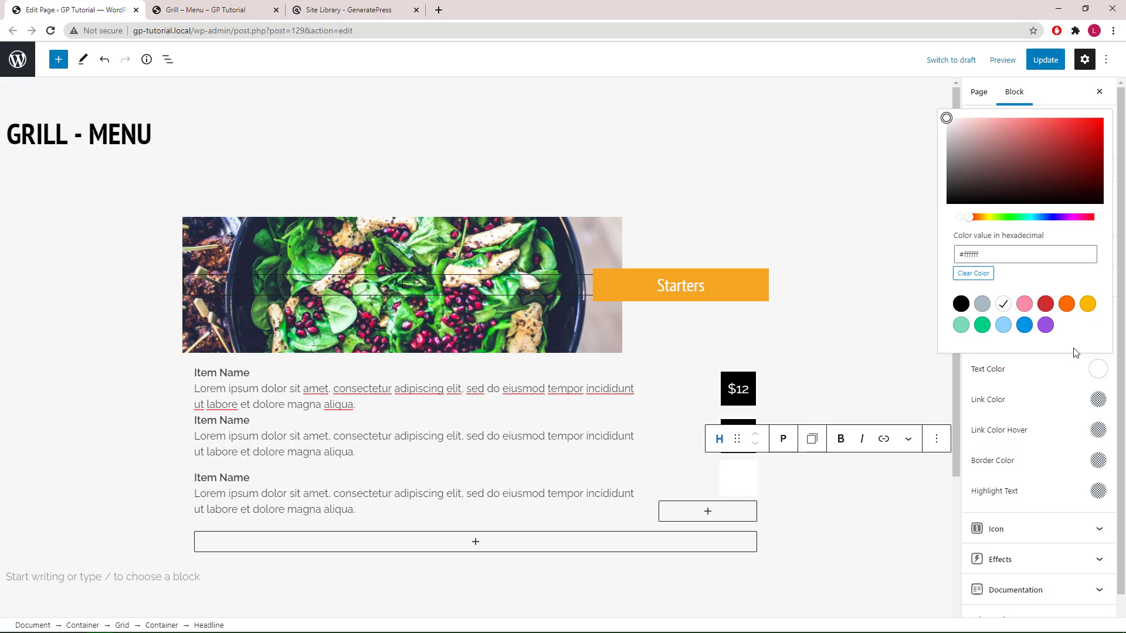
{"action": "left_click", "coordinate": [961, 303]}
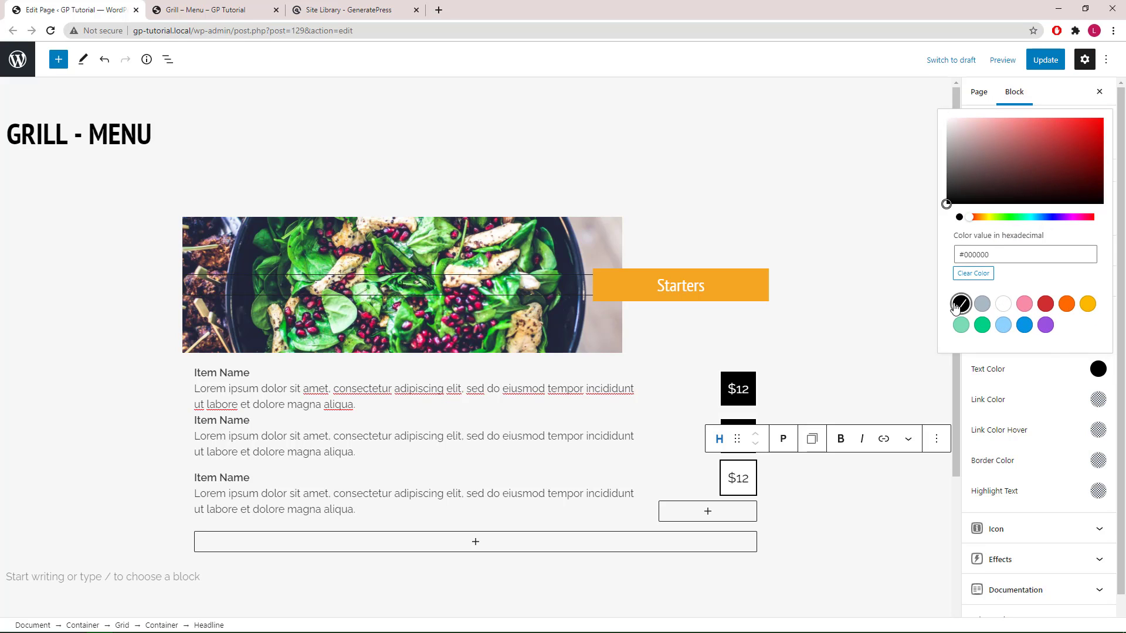
{"action": "left_click", "coordinate": [897, 360]}
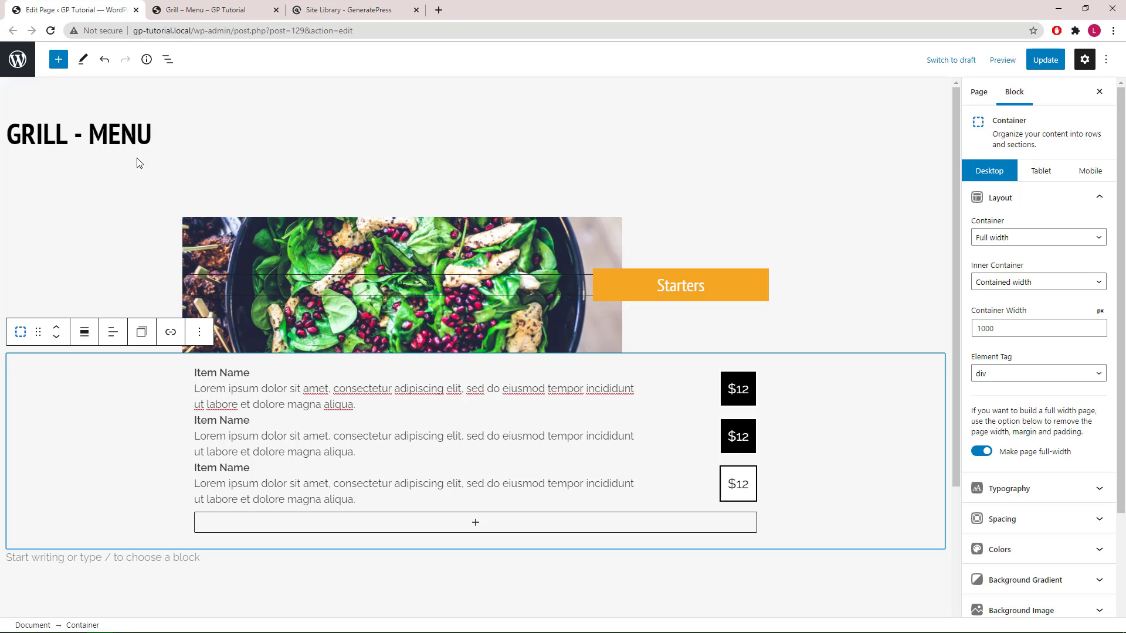
Set the desktop vertical gap of the grid holding the three menu items to 30 px.
{"action": "left_click", "coordinate": [168, 60]}
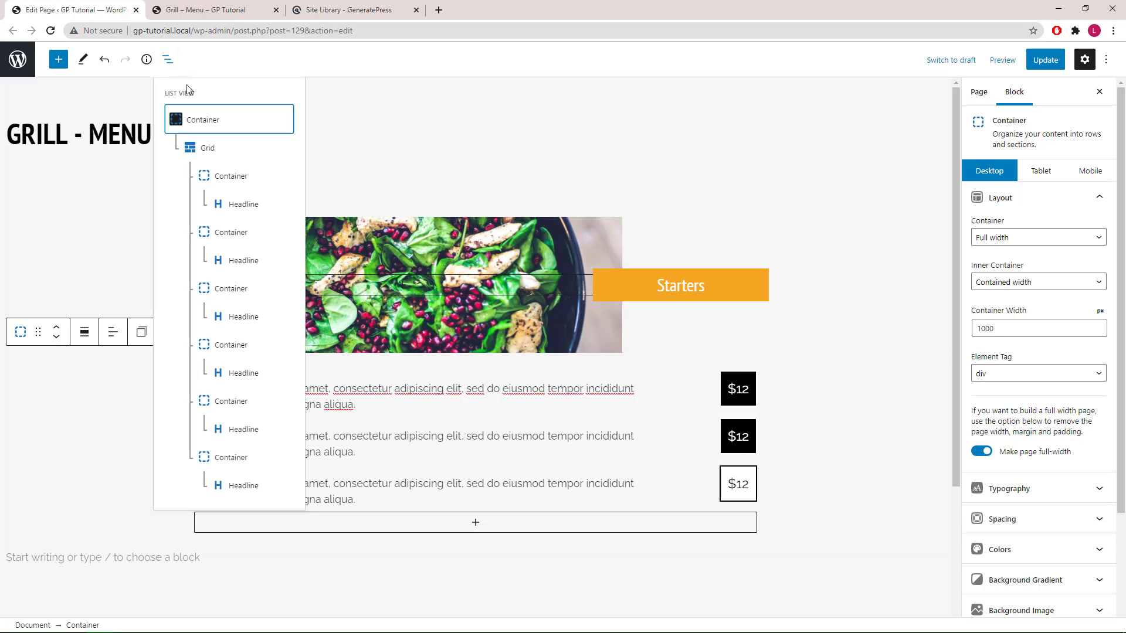
{"action": "left_click", "coordinate": [208, 148]}
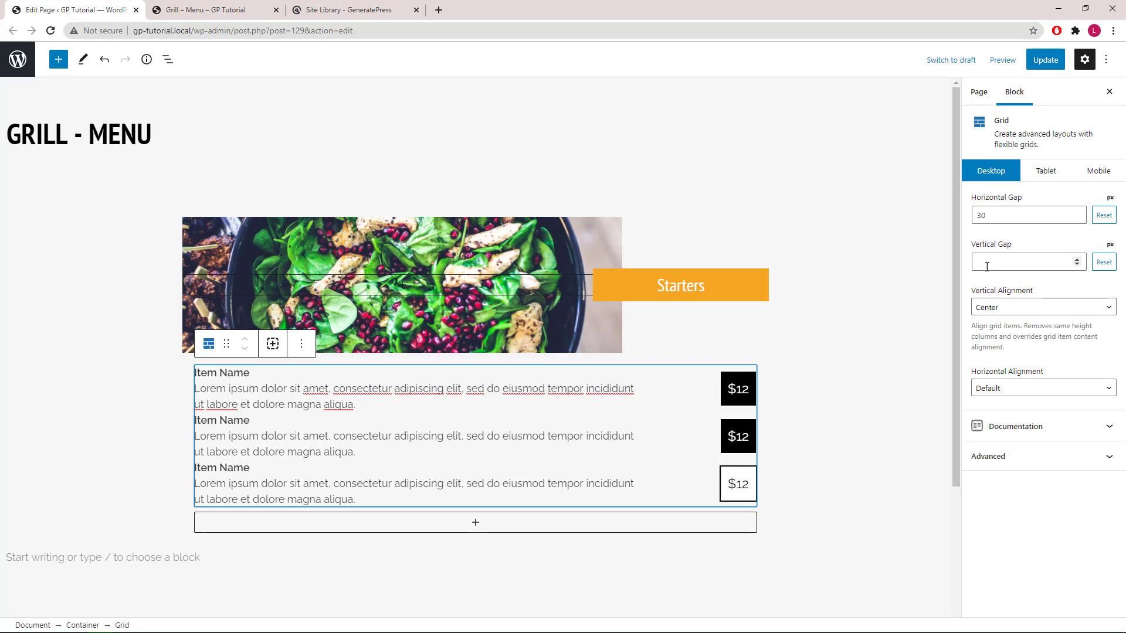
{"action": "left_click", "coordinate": [1020, 263]}
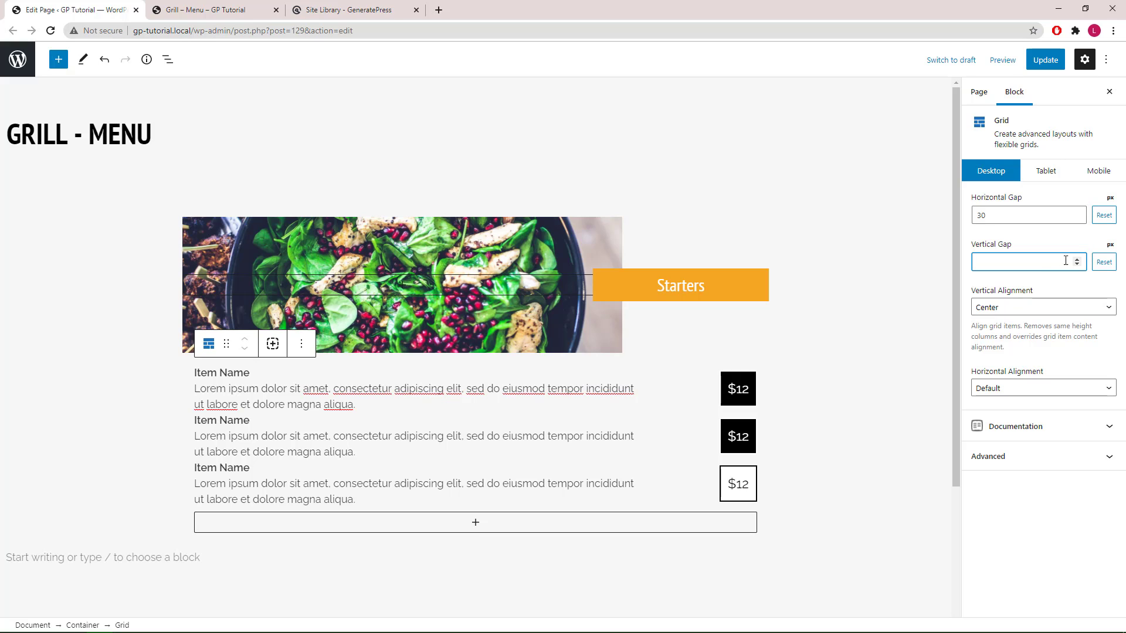
{"action": "left_click_drag", "start_coordinate": [1076, 261], "coordinate": [1078, 261]}
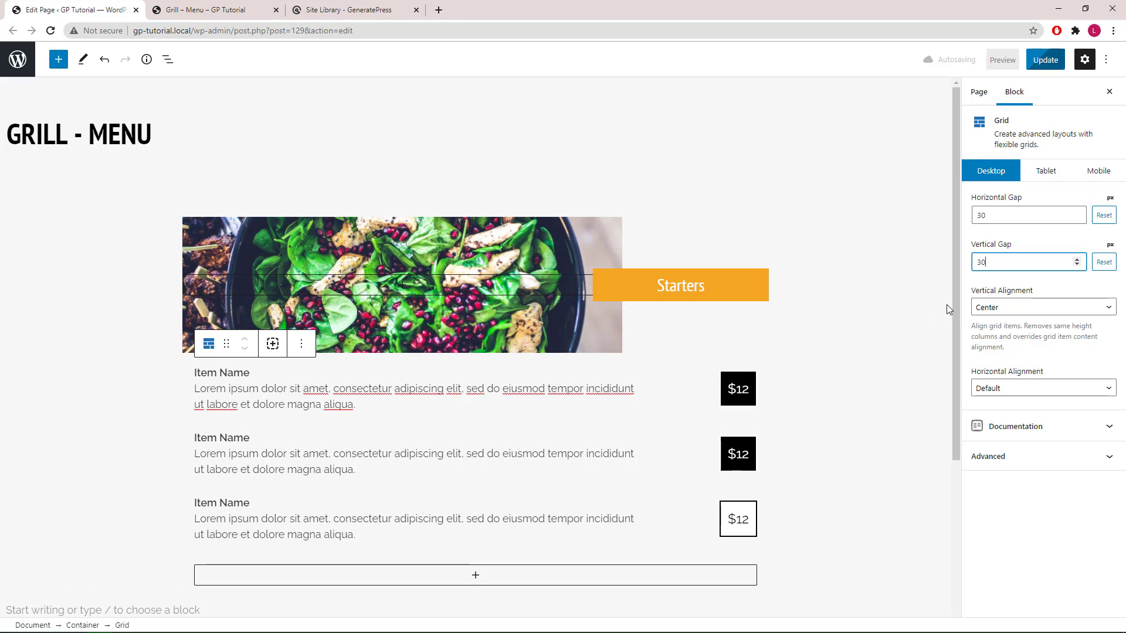
{"action": "left_click_drag", "start_coordinate": [954, 301], "coordinate": [956, 339]}
{"action": "left_click", "coordinate": [997, 264]}
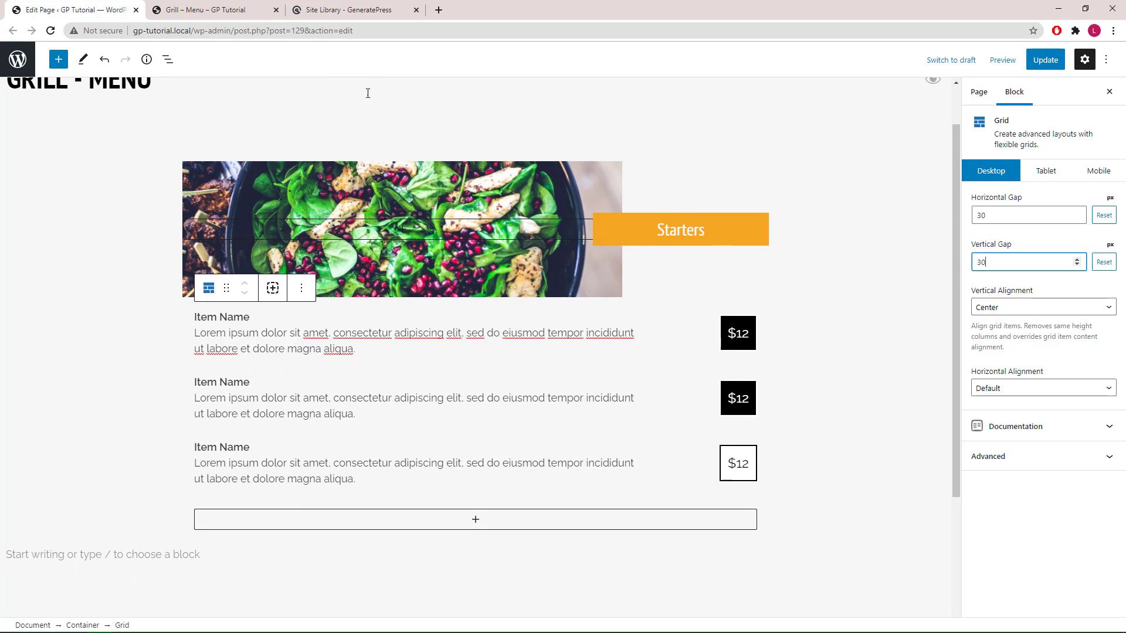
Check the template's Mains section in the Site Library, duplicate the Starters banner container and move the copy below the three menu items.
{"action": "left_click", "coordinate": [331, 16]}
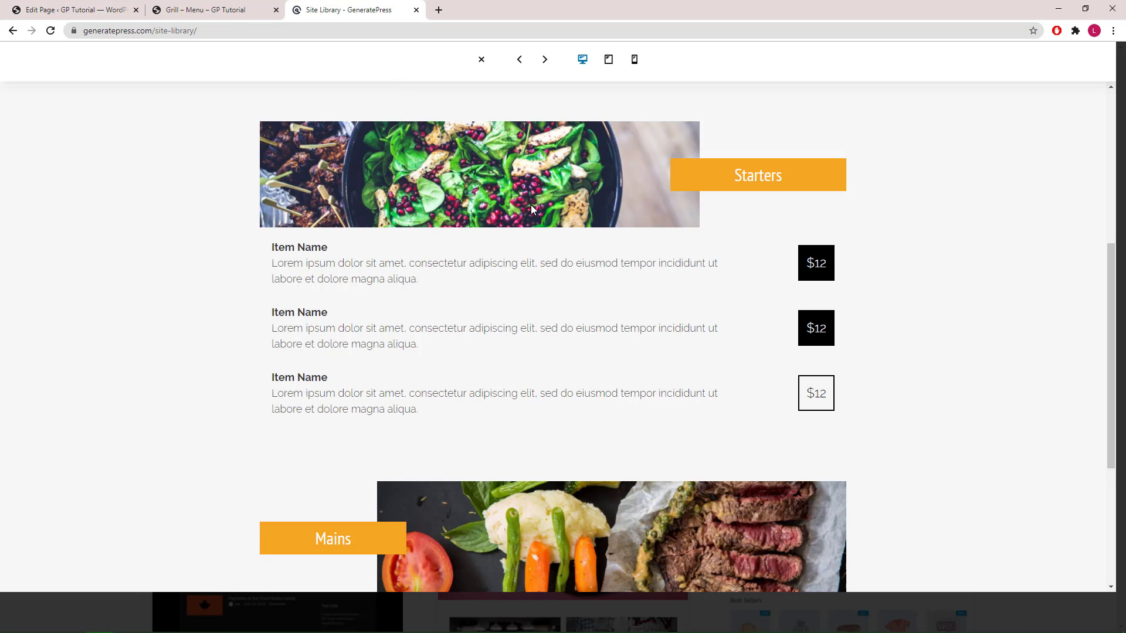
{"action": "scroll", "coordinate": [522, 328], "scroll_direction": "down", "scroll_amount": 1}
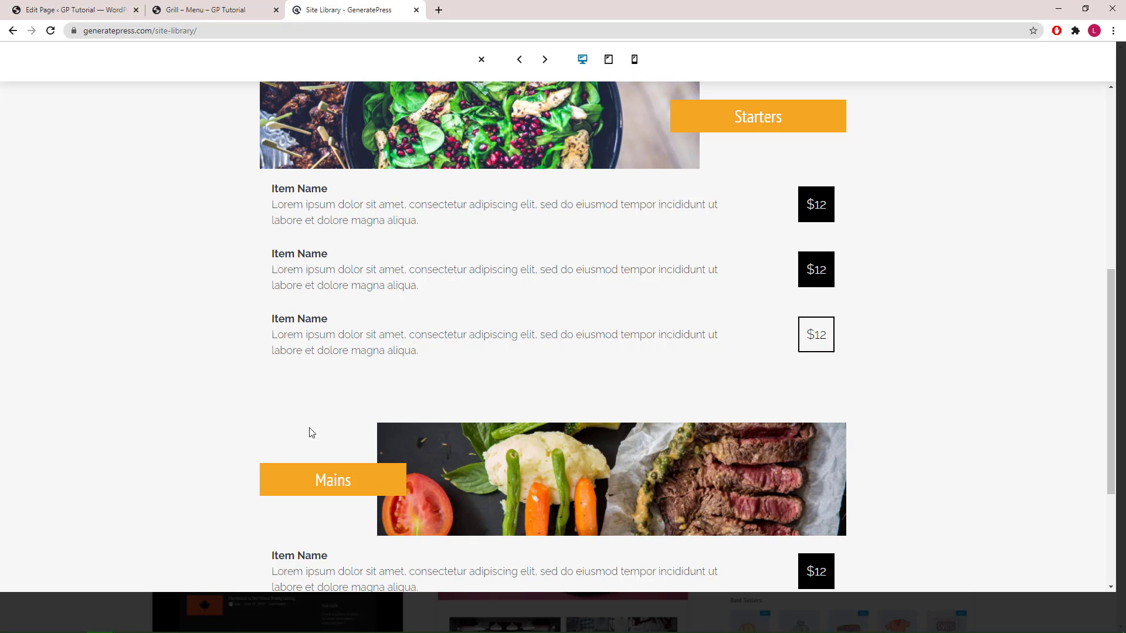
{"action": "left_click", "coordinate": [101, 10]}
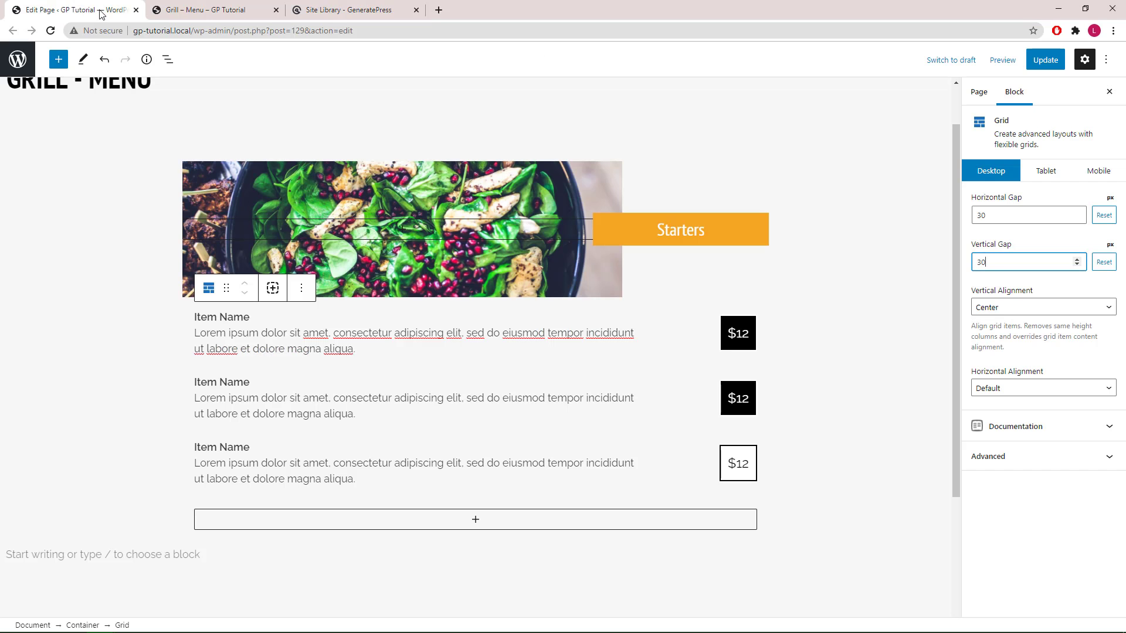
{"action": "left_click", "coordinate": [168, 60]}
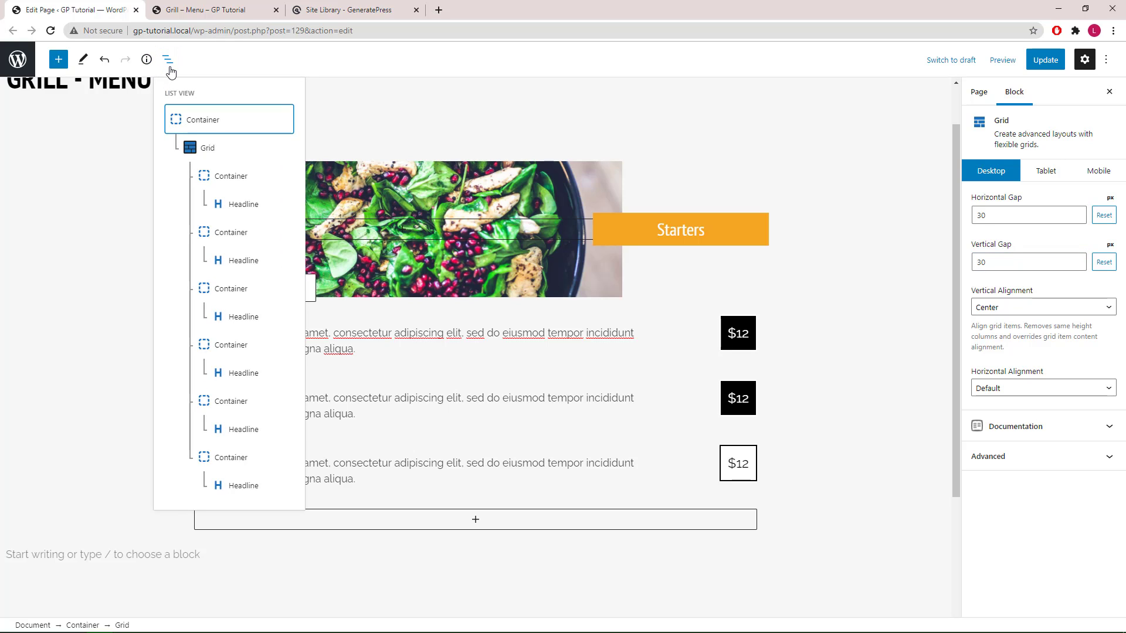
{"action": "left_click", "coordinate": [103, 208]}
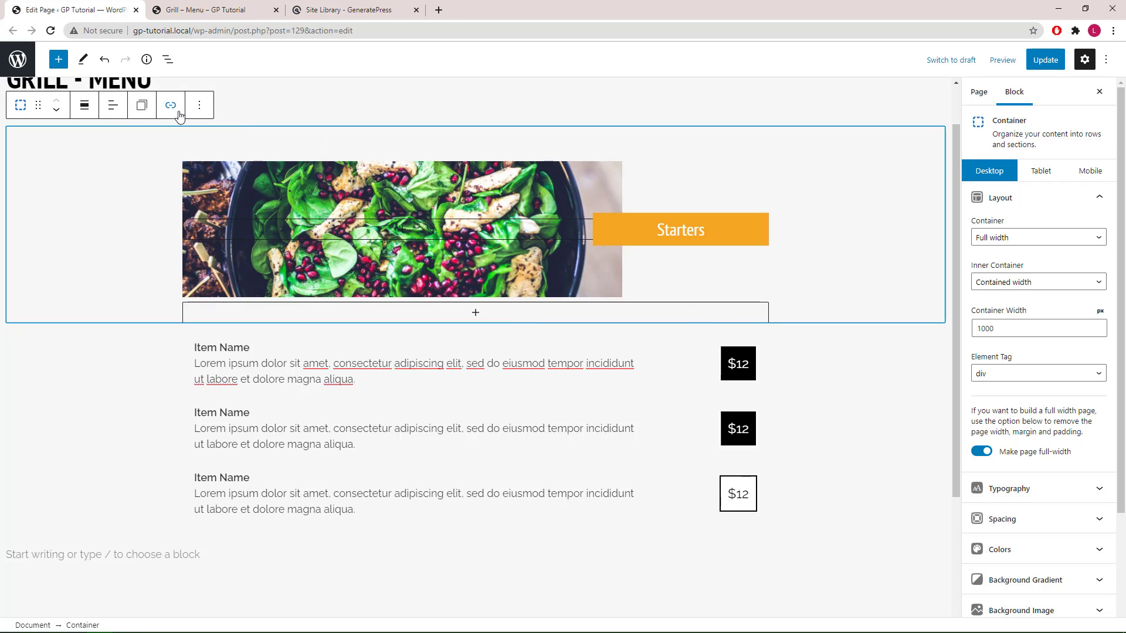
{"action": "left_click", "coordinate": [200, 105]}
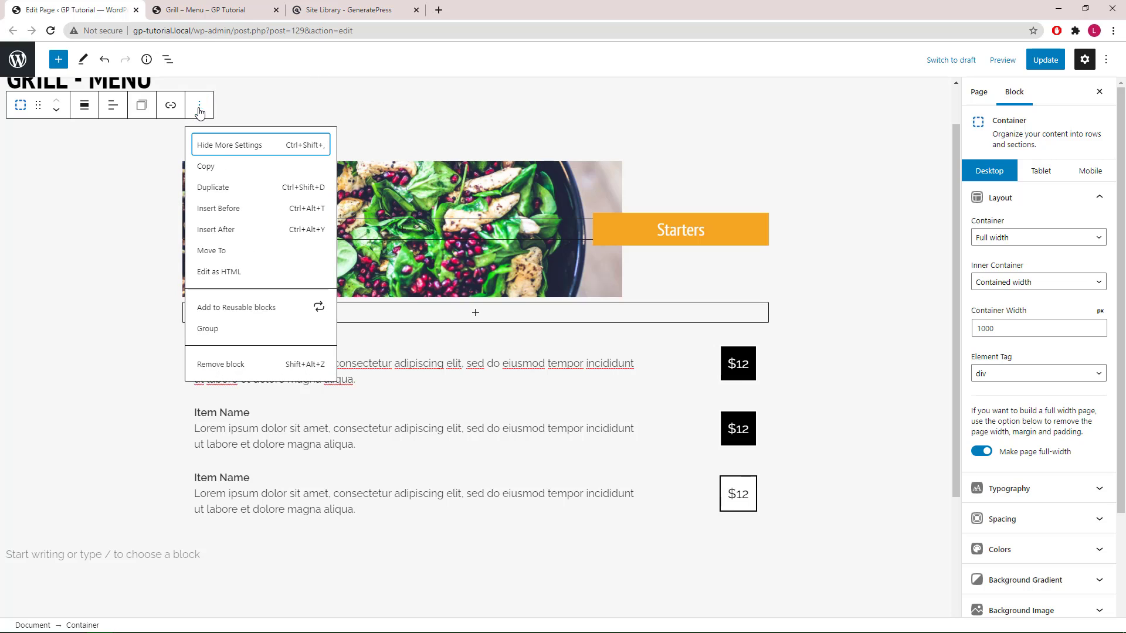
{"action": "left_click", "coordinate": [245, 194]}
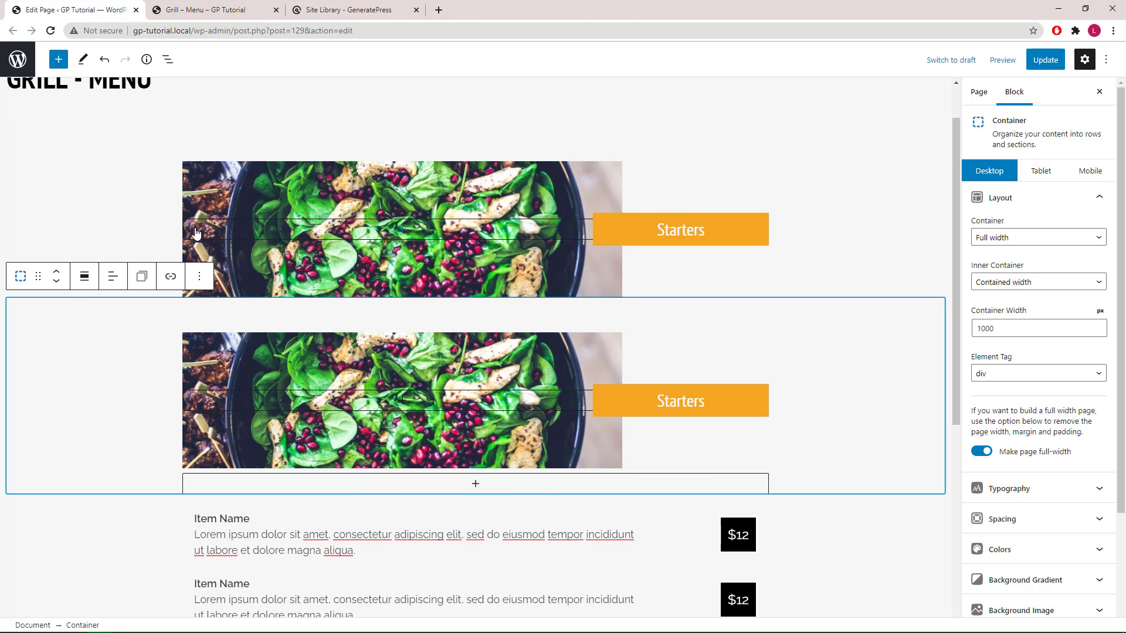
{"action": "left_click", "coordinate": [58, 282]}
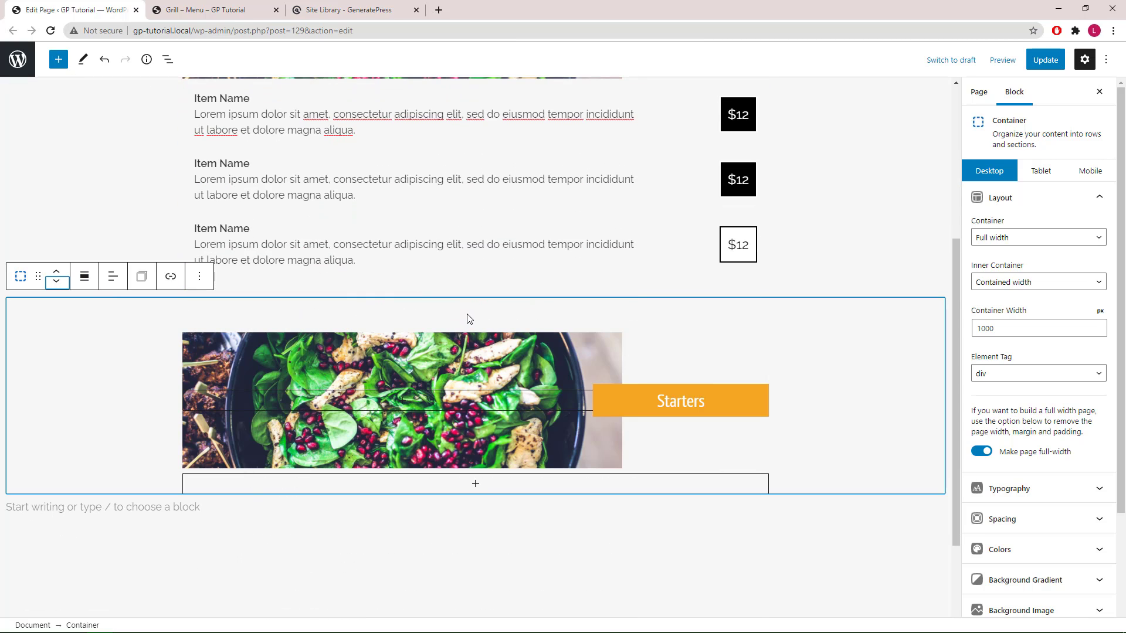
Move the image container after the Starters headline container in the duplicated banner's grid.
{"action": "left_click", "coordinate": [167, 61]}
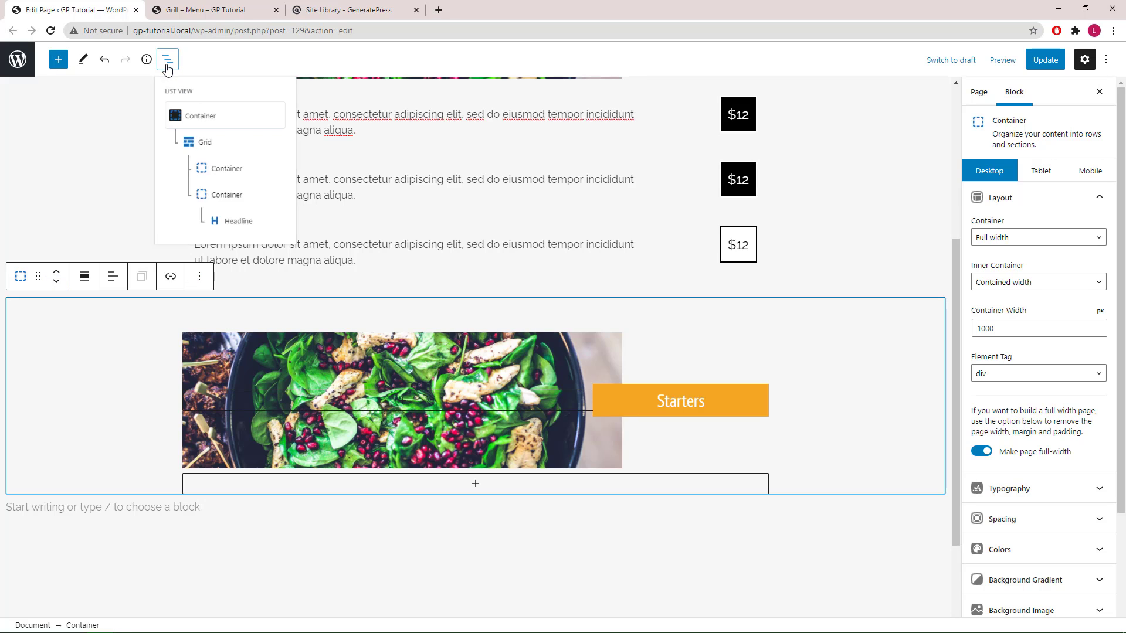
{"action": "left_click", "coordinate": [226, 180]}
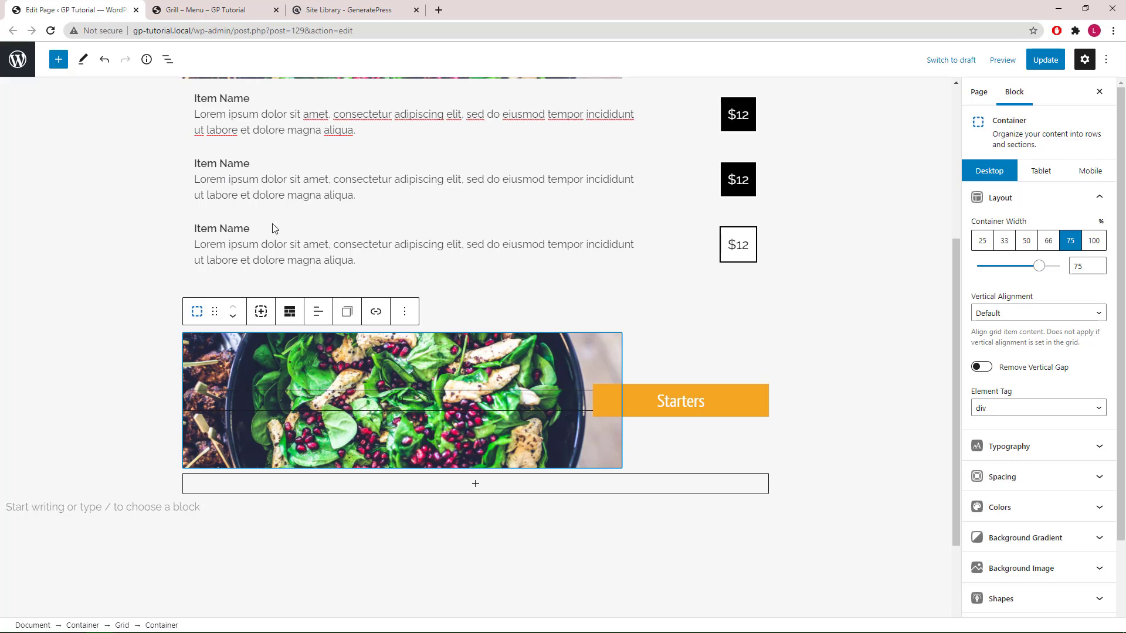
{"action": "mouse_move", "coordinate": [231, 319]}
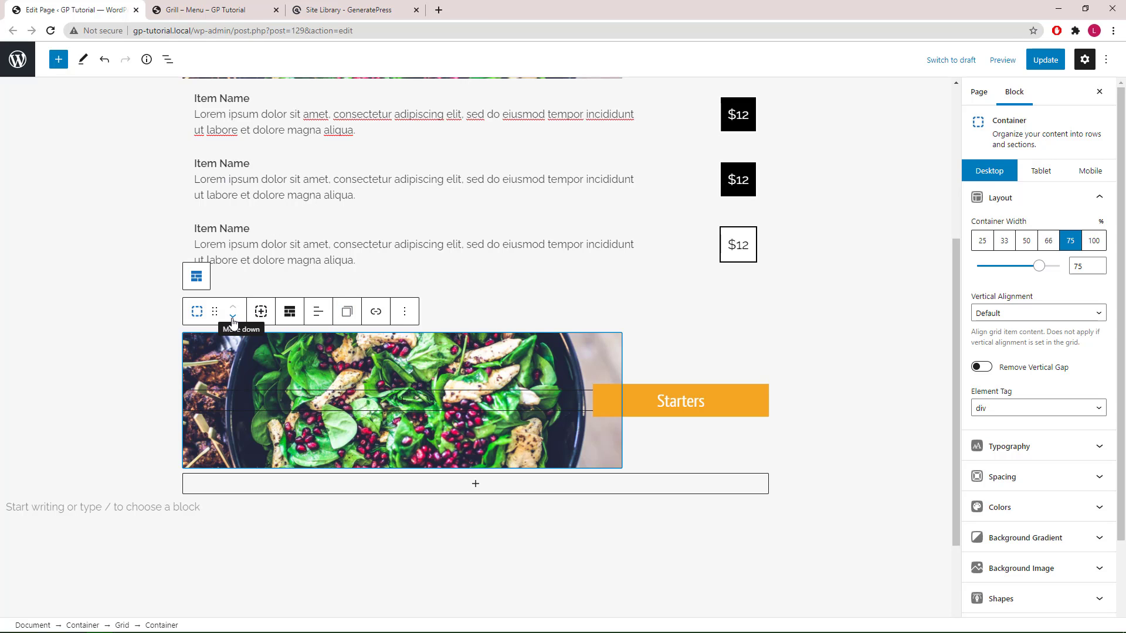
{"action": "left_click", "coordinate": [233, 317]}
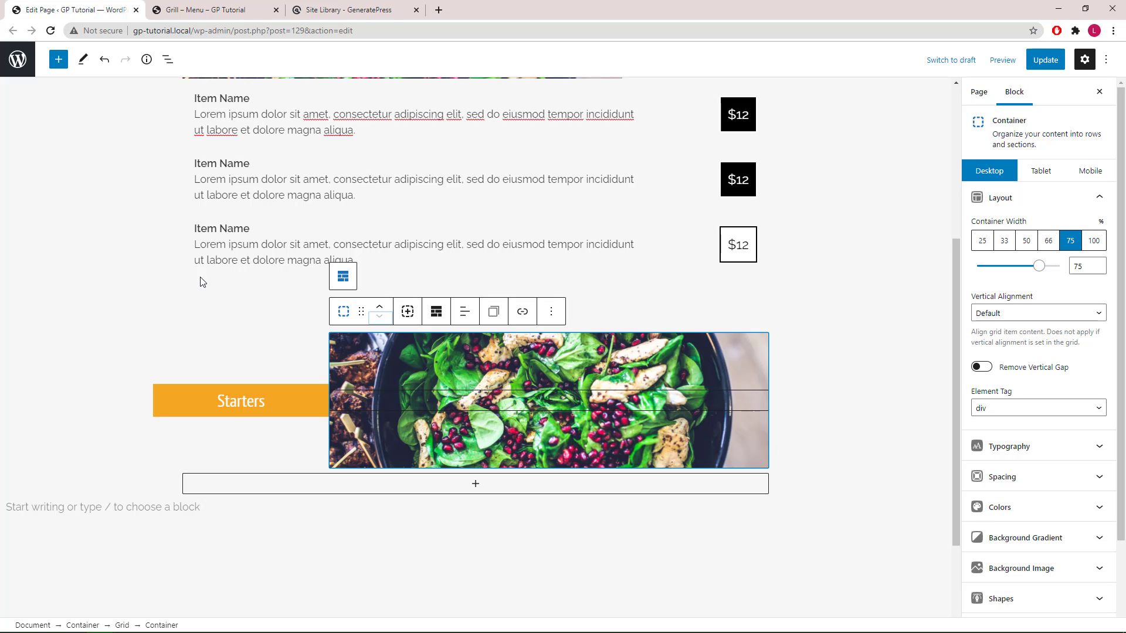
Clear the left margin of the container holding the Starters headline in the duplicated banner.
{"action": "left_click", "coordinate": [168, 59]}
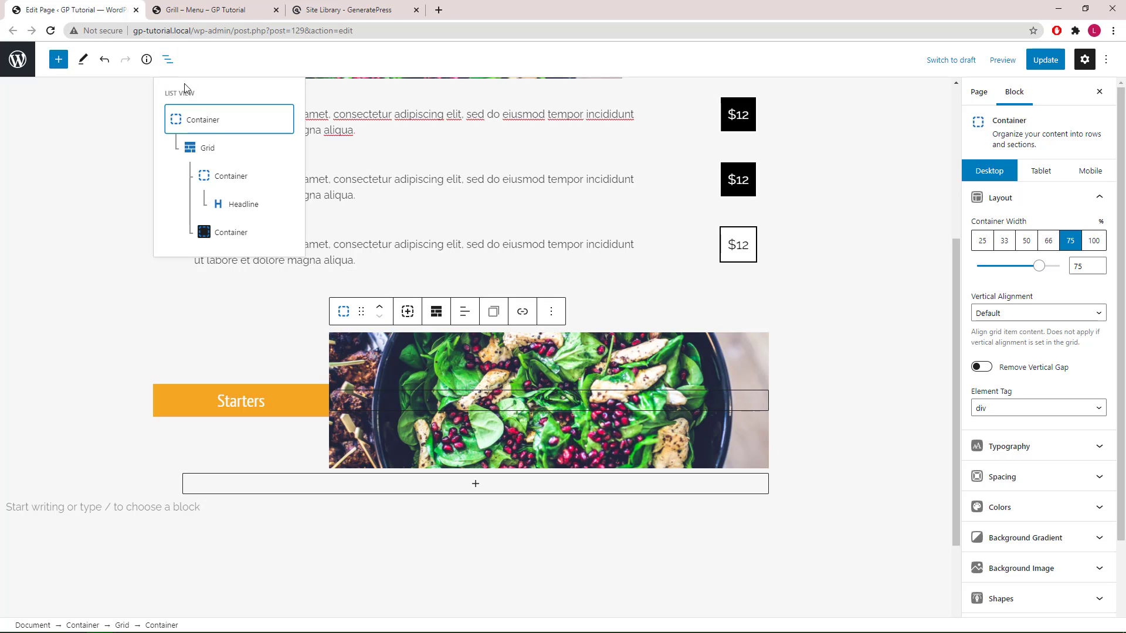
{"action": "left_click", "coordinate": [221, 173]}
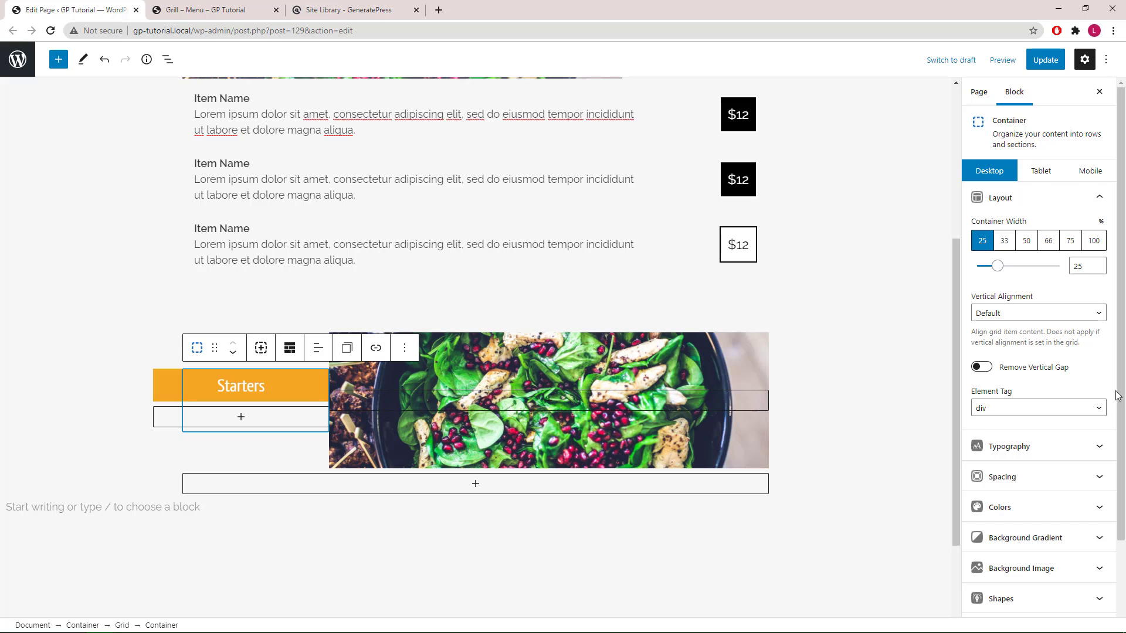
{"action": "scroll", "coordinate": [1032, 410], "scroll_direction": "down", "scroll_amount": 2}
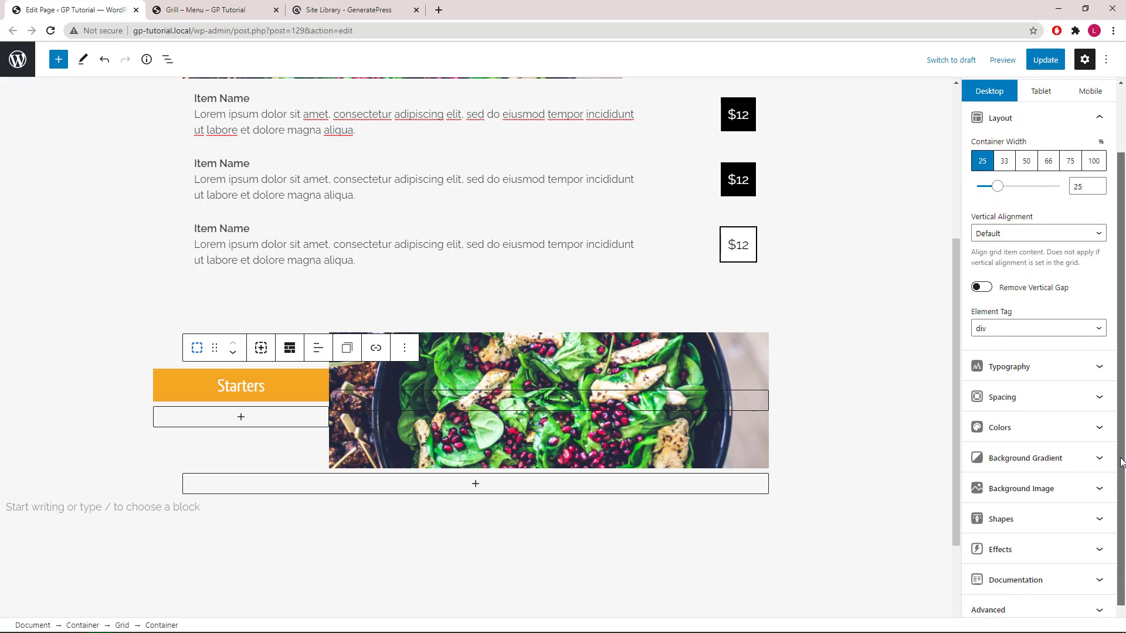
{"action": "left_click", "coordinate": [1021, 395]}
{"action": "left_click", "coordinate": [1064, 393]}
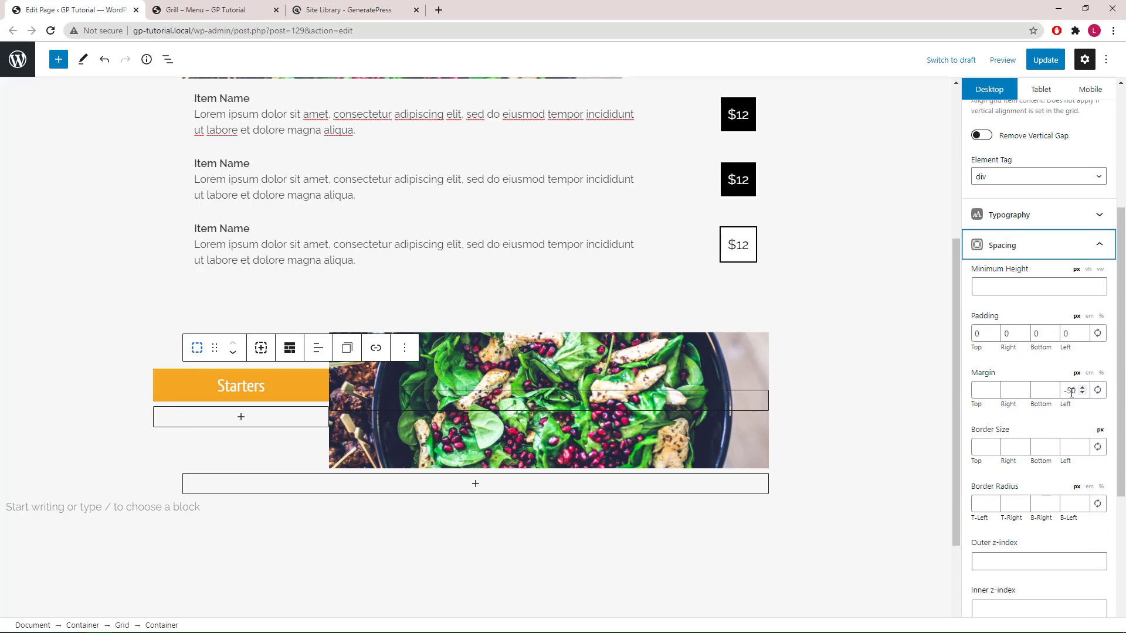
{"action": "type", "text": "-"}
{"action": "double_click", "coordinate": [1071, 392]}
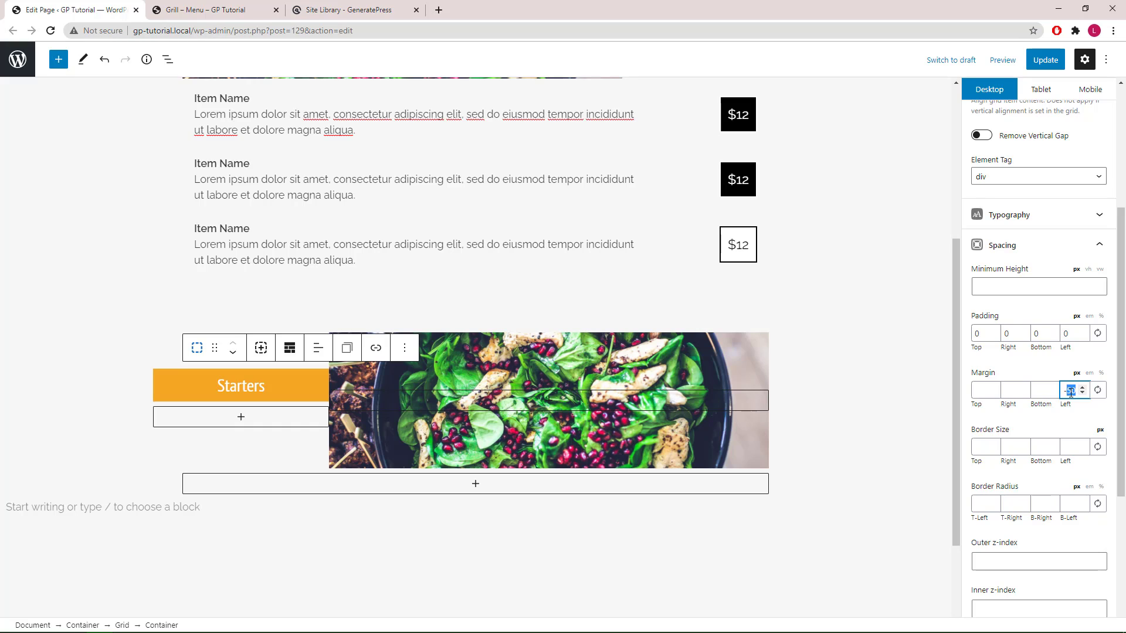
{"action": "key", "text": "BackSpace"}
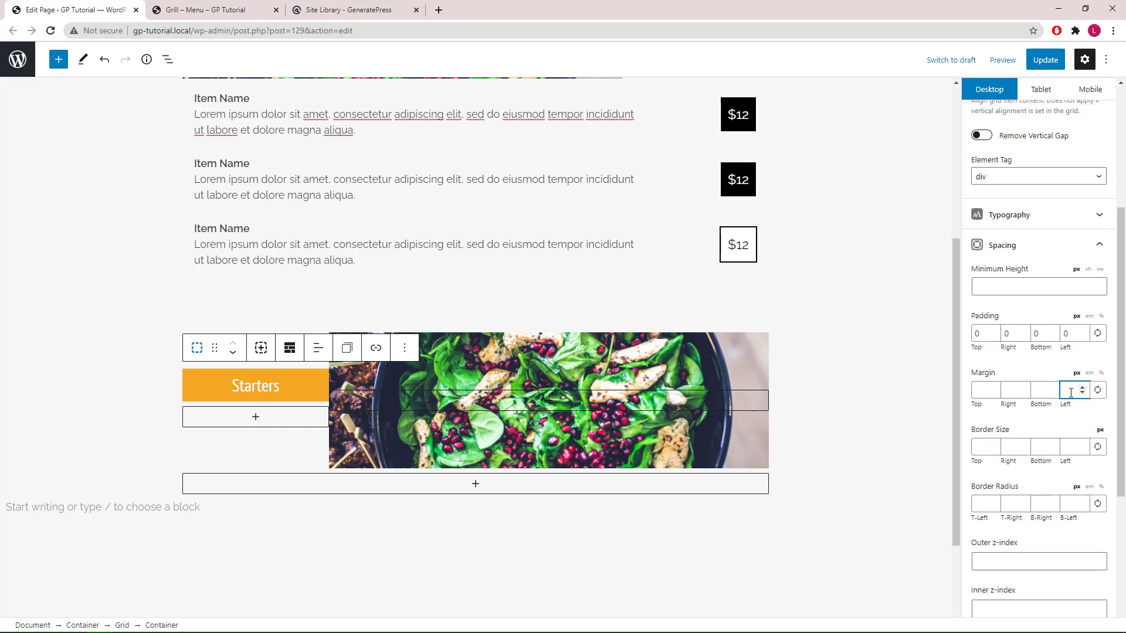
Set the left margin of the duplicated banner's image container to -50 px.
{"action": "left_click", "coordinate": [590, 343]}
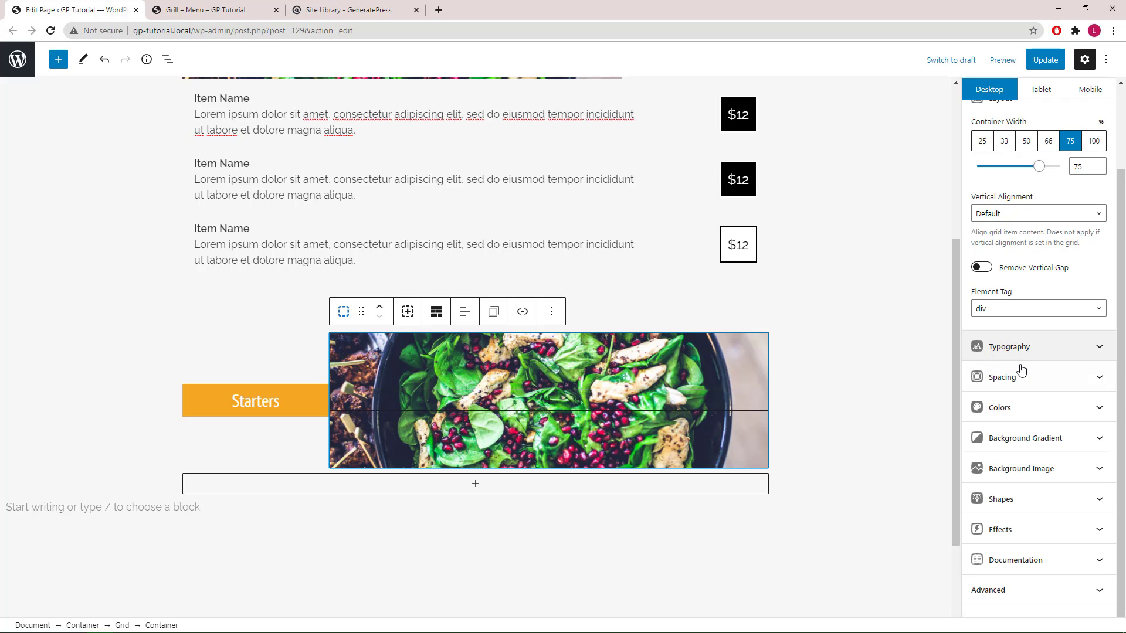
{"action": "left_click", "coordinate": [1038, 377]}
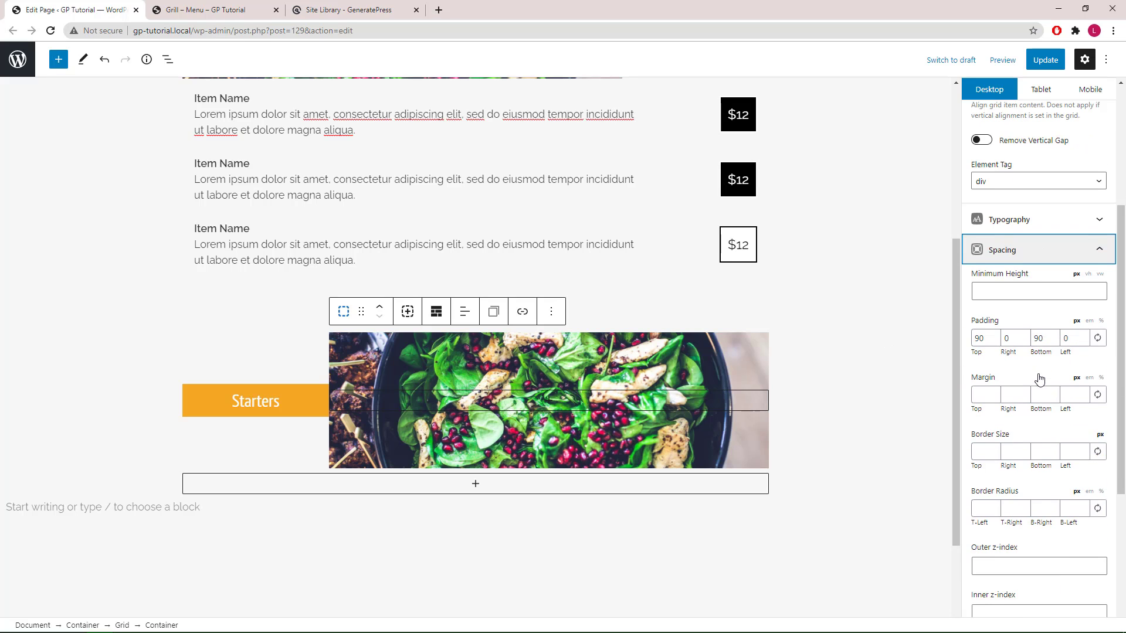
{"action": "left_click", "coordinate": [1068, 393]}
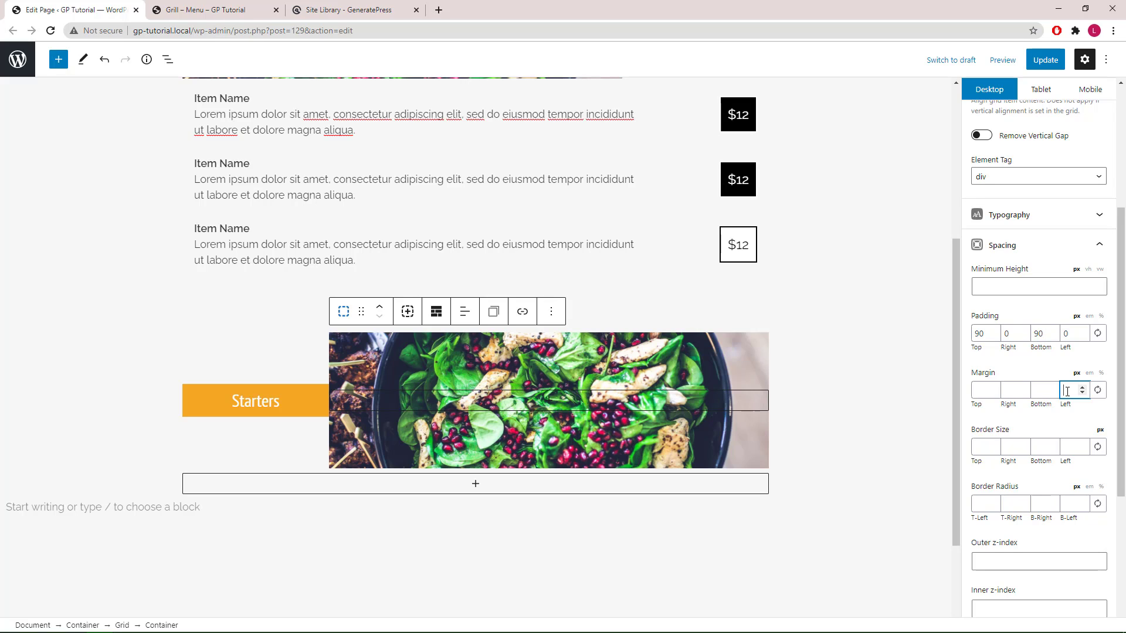
{"action": "type", "text": "-50"}
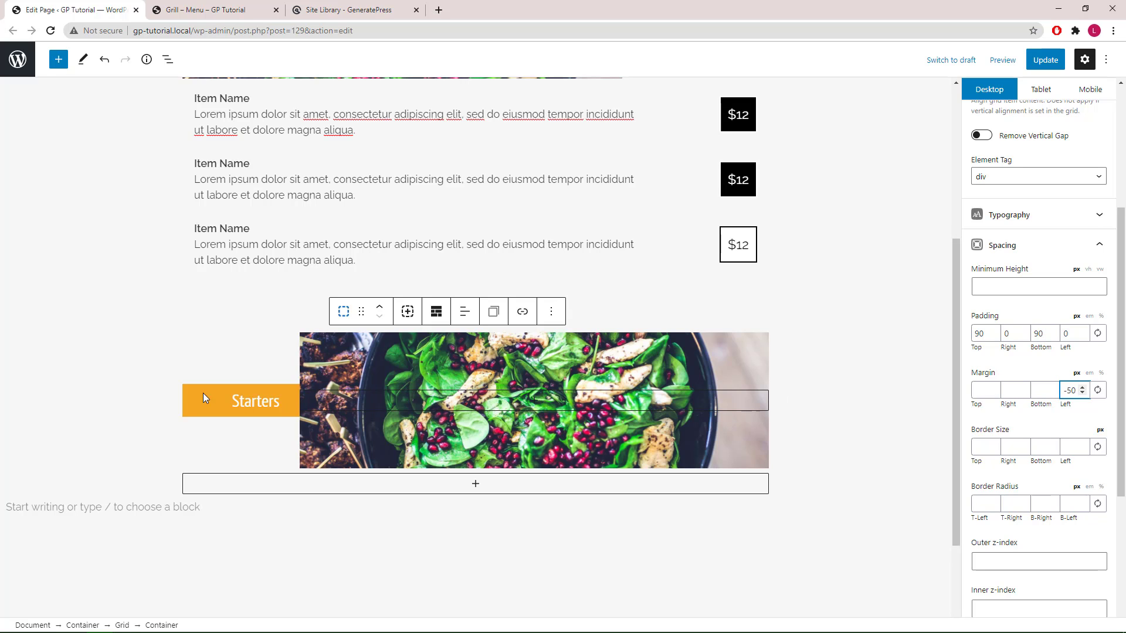
Set the outer z-index of the duplicated banner's headline container to 99.
{"action": "scroll", "coordinate": [282, 405], "scroll_direction": "up", "scroll_amount": 5}
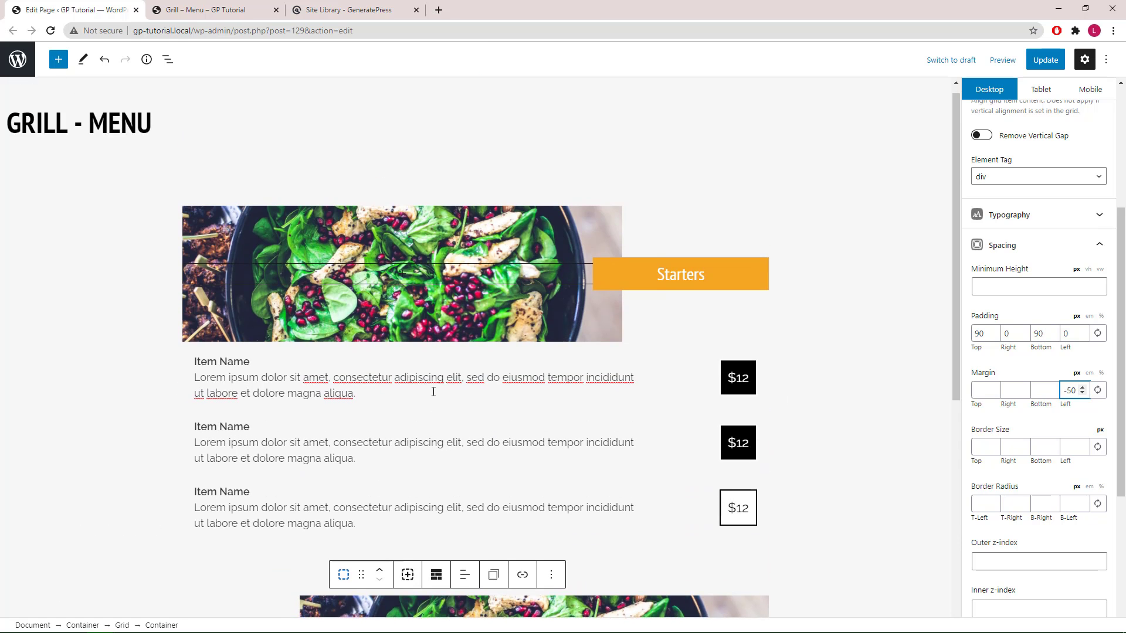
{"action": "scroll", "coordinate": [487, 316], "scroll_direction": "down", "scroll_amount": 4}
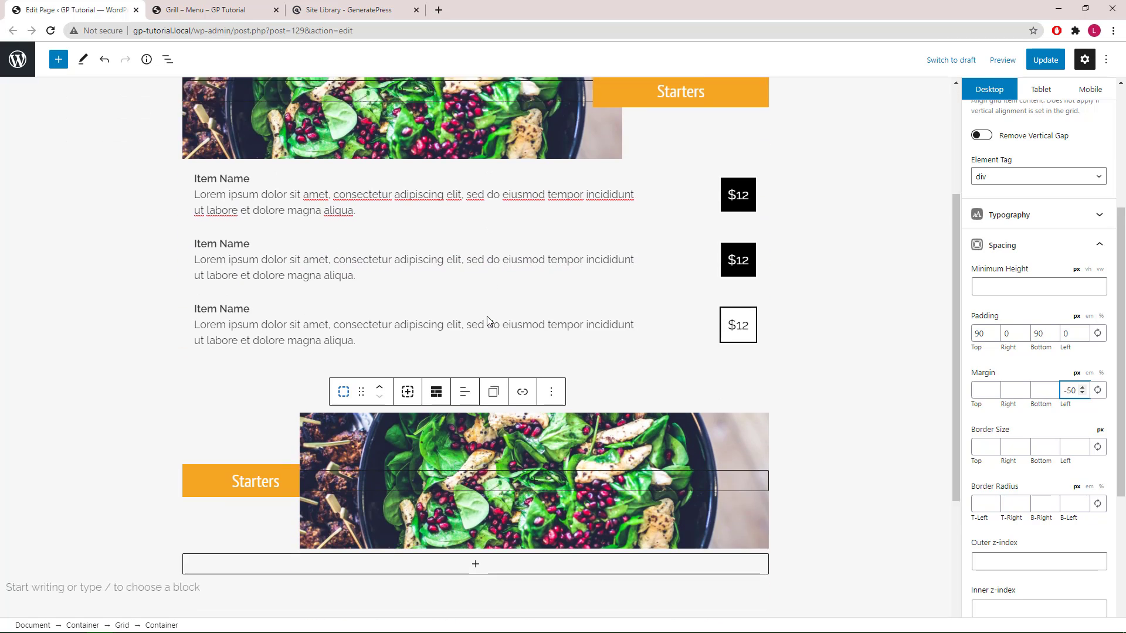
{"action": "left_click", "coordinate": [169, 61]}
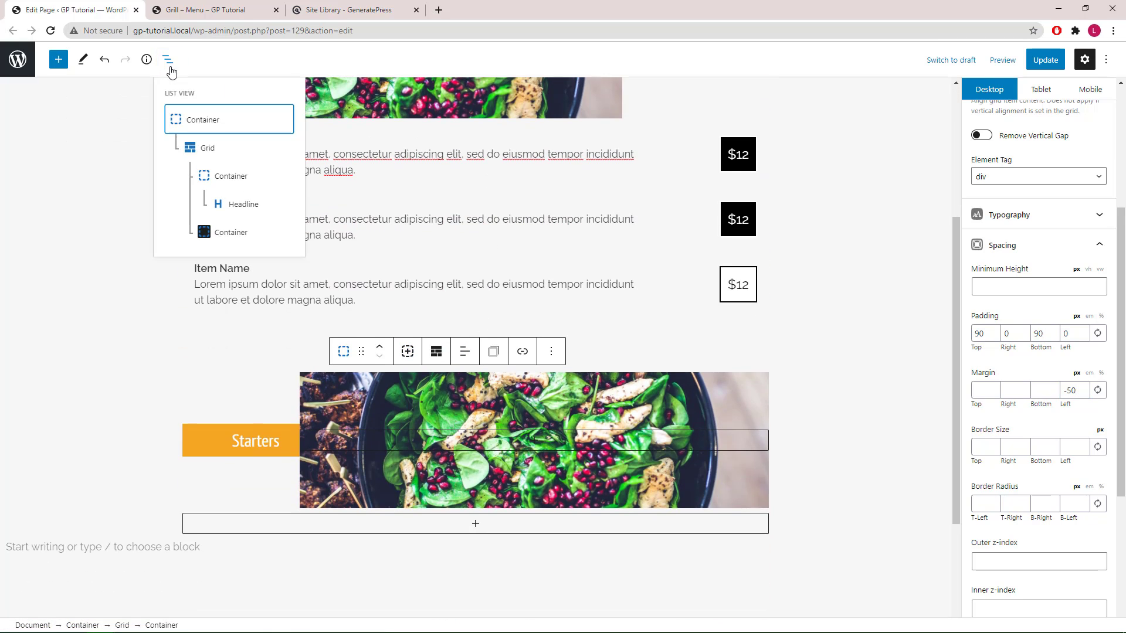
{"action": "left_click", "coordinate": [219, 177]}
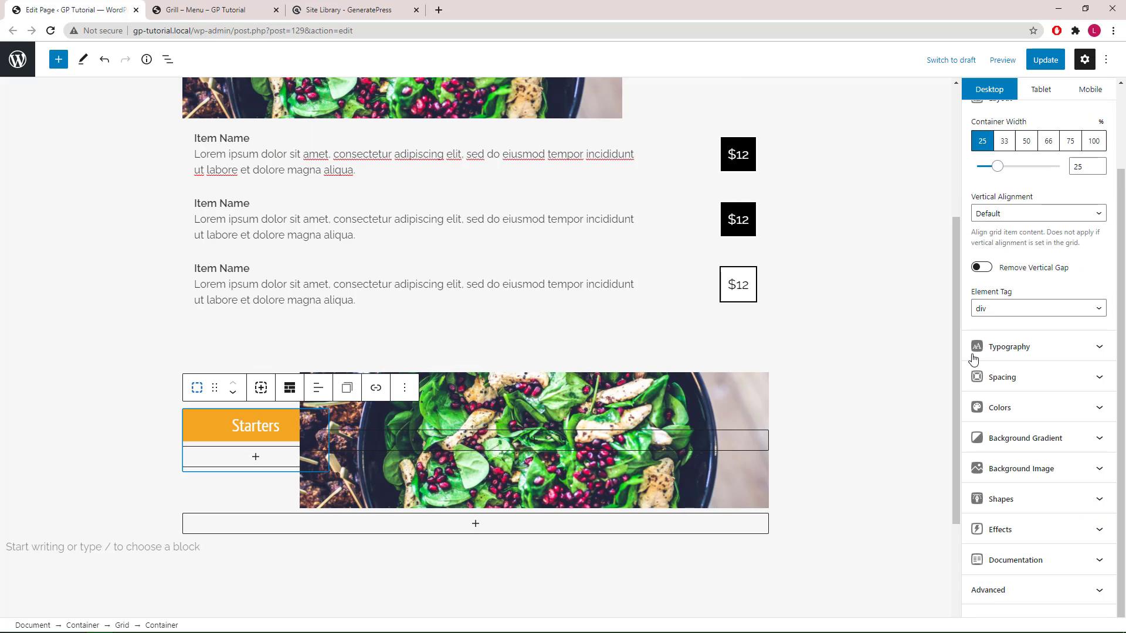
{"action": "left_click", "coordinate": [1002, 377]}
{"action": "scroll", "coordinate": [1038, 410], "scroll_direction": "down", "scroll_amount": 2}
{"action": "scroll", "coordinate": [1065, 405], "scroll_direction": "down", "scroll_amount": 2}
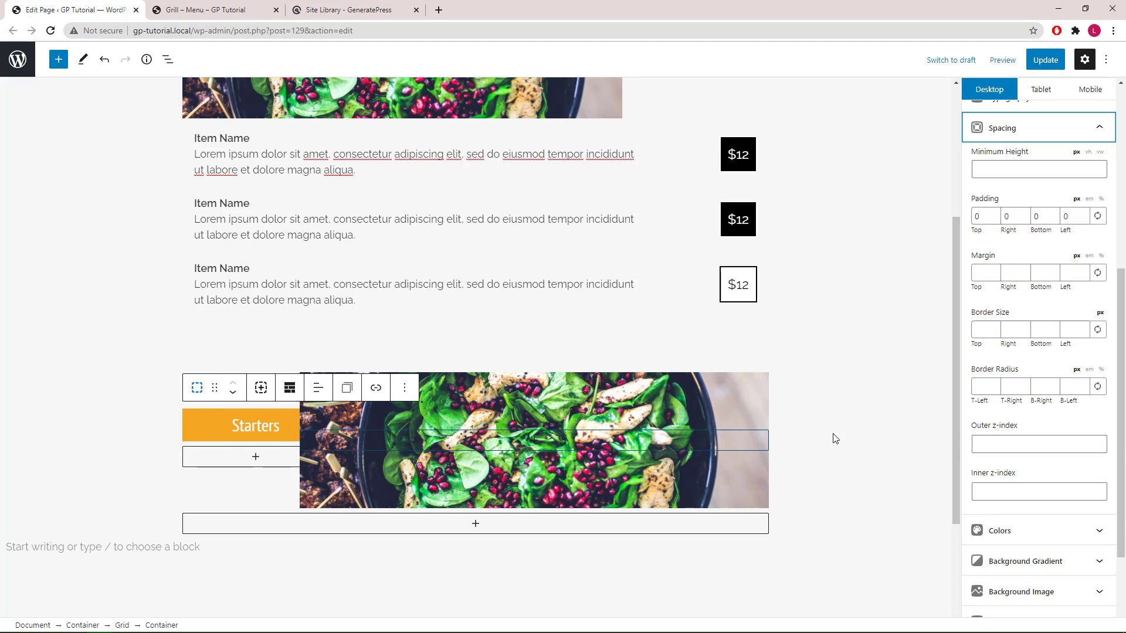
{"action": "left_click", "coordinate": [1092, 444]}
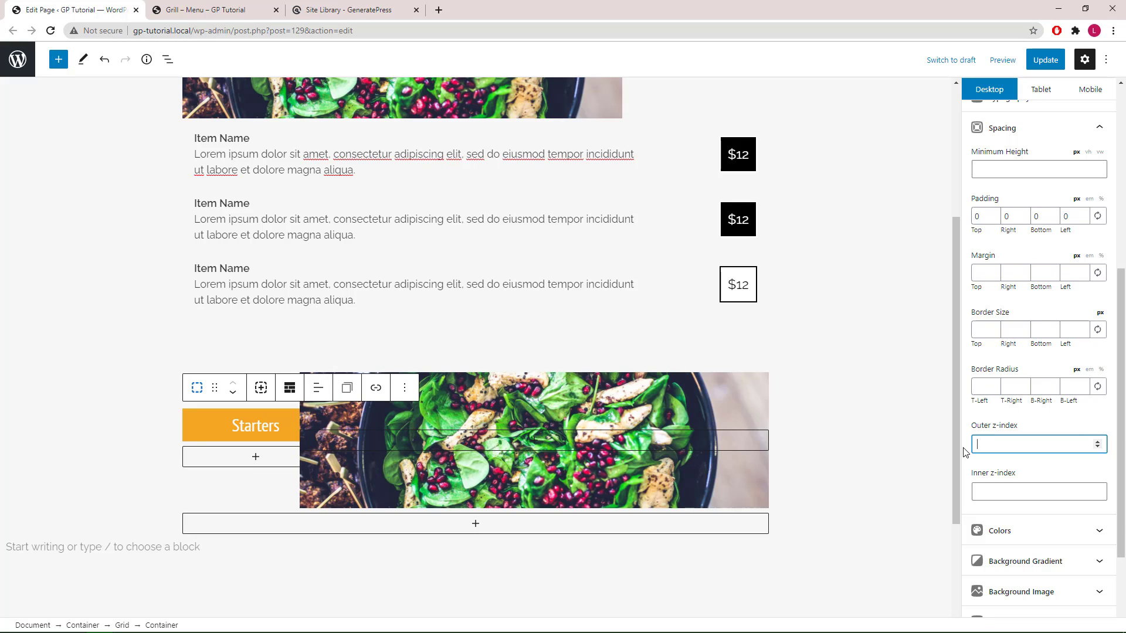
{"action": "type", "text": "99"}
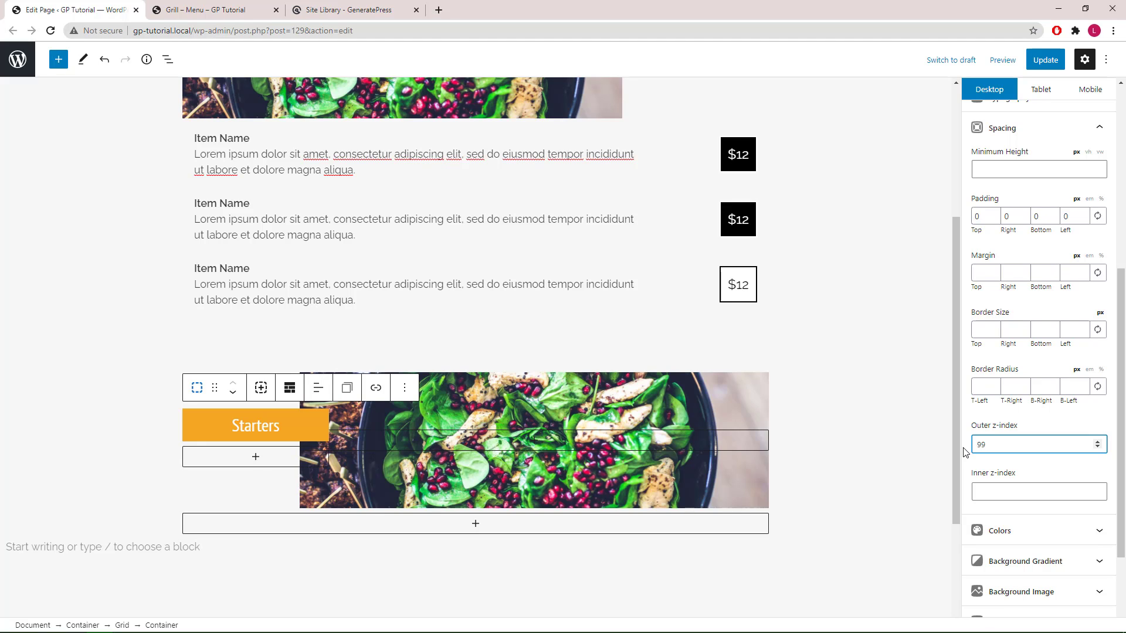
{"action": "left_click", "coordinate": [897, 441]}
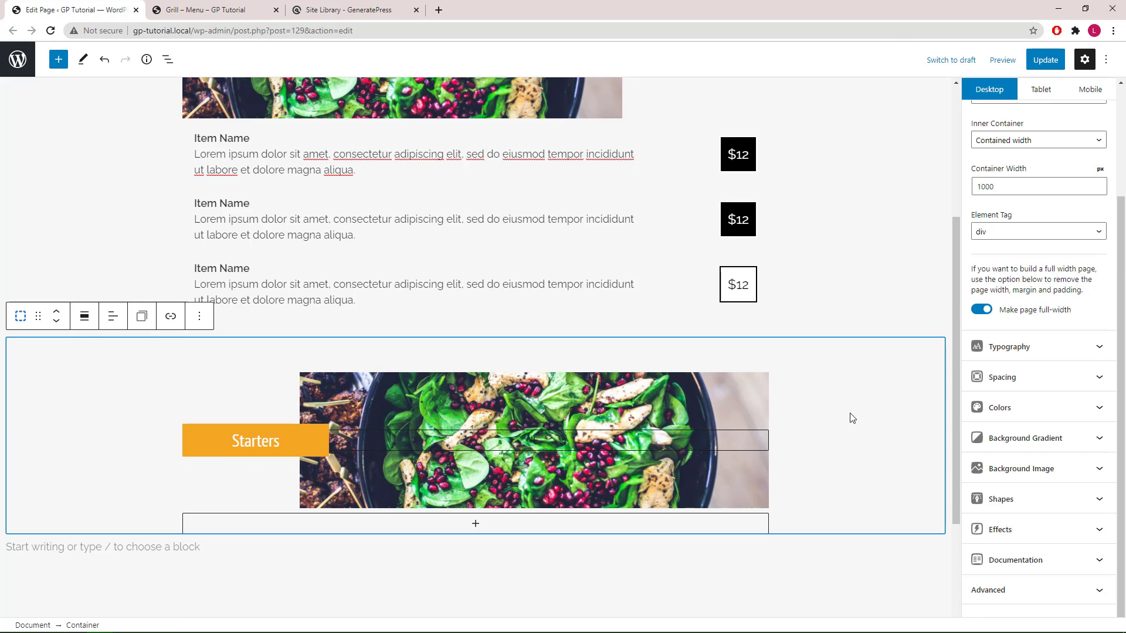
For mobile, set the layout order of the duplicated banner's headline container to 2 so it follows the image.
{"action": "mouse_move", "coordinate": [955, 379]}
{"action": "left_mouse_down"}
{"action": "mouse_move", "coordinate": [944, 276]}
{"action": "mouse_move", "coordinate": [954, 362]}
{"action": "left_mouse_up"}
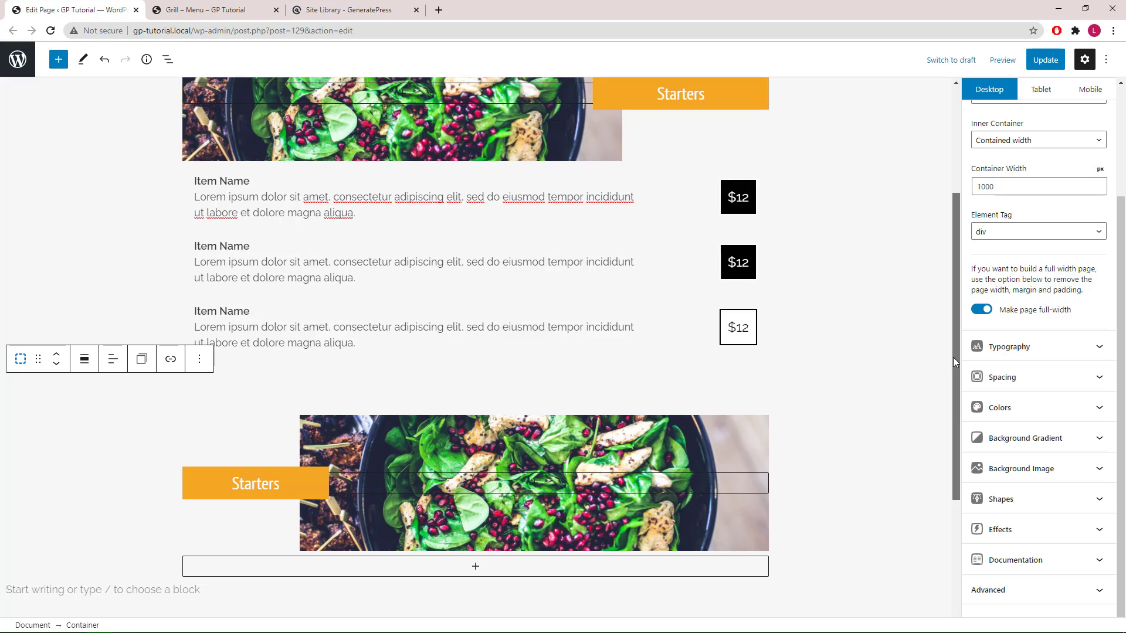
{"action": "left_click_drag", "start_coordinate": [953, 357], "coordinate": [953, 357]}
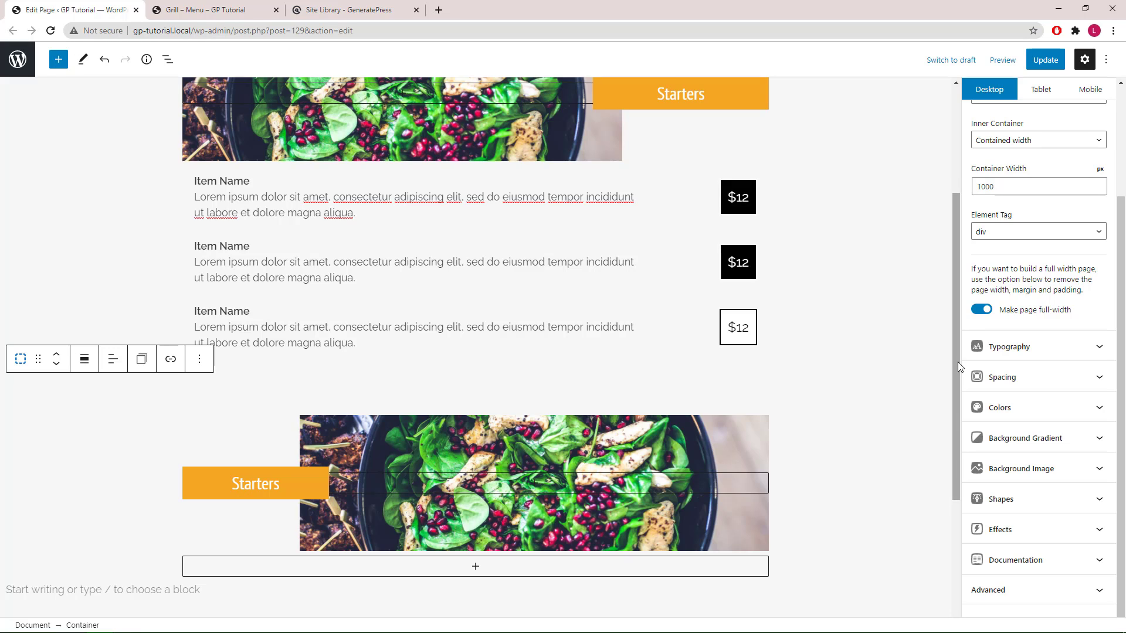
{"action": "left_click", "coordinate": [1088, 94]}
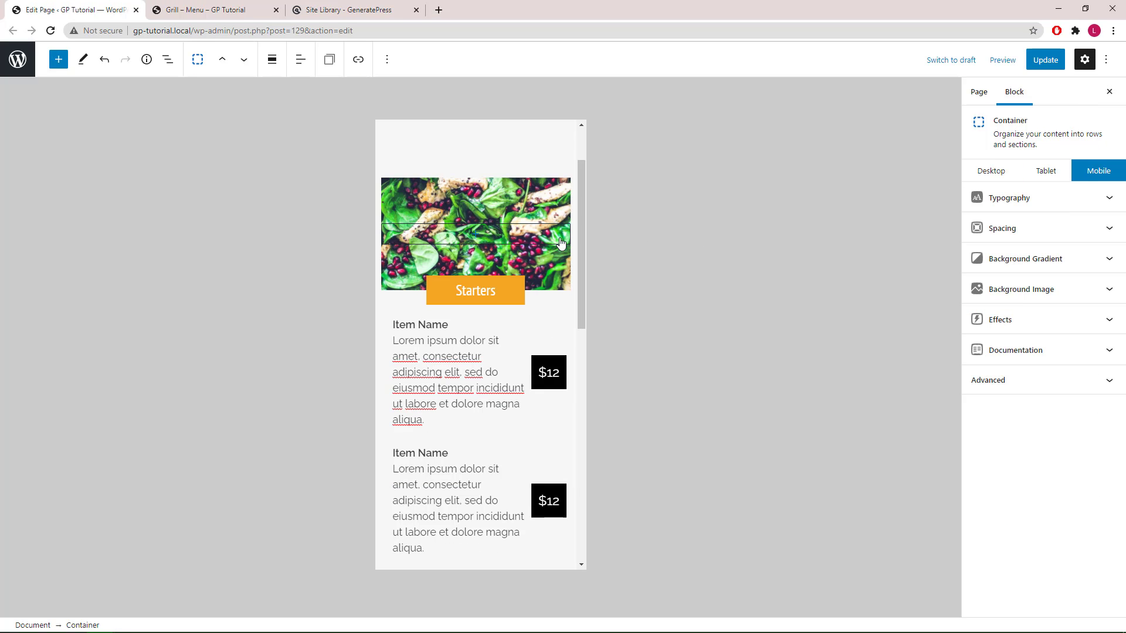
{"action": "left_click_drag", "start_coordinate": [584, 223], "coordinate": [593, 388]}
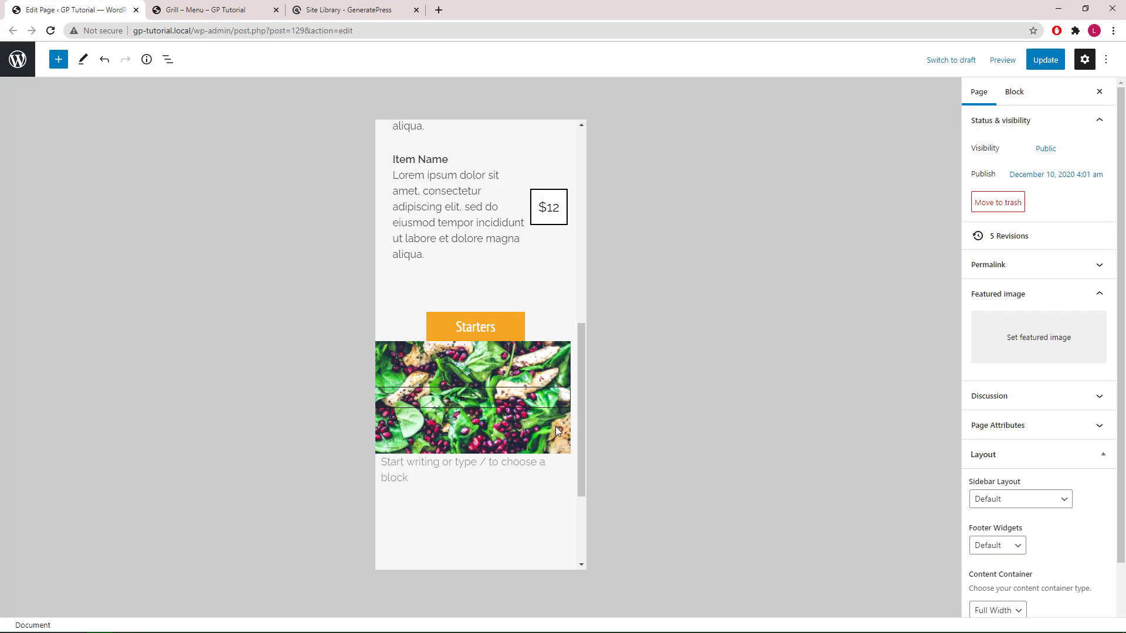
{"action": "left_click", "coordinate": [436, 325]}
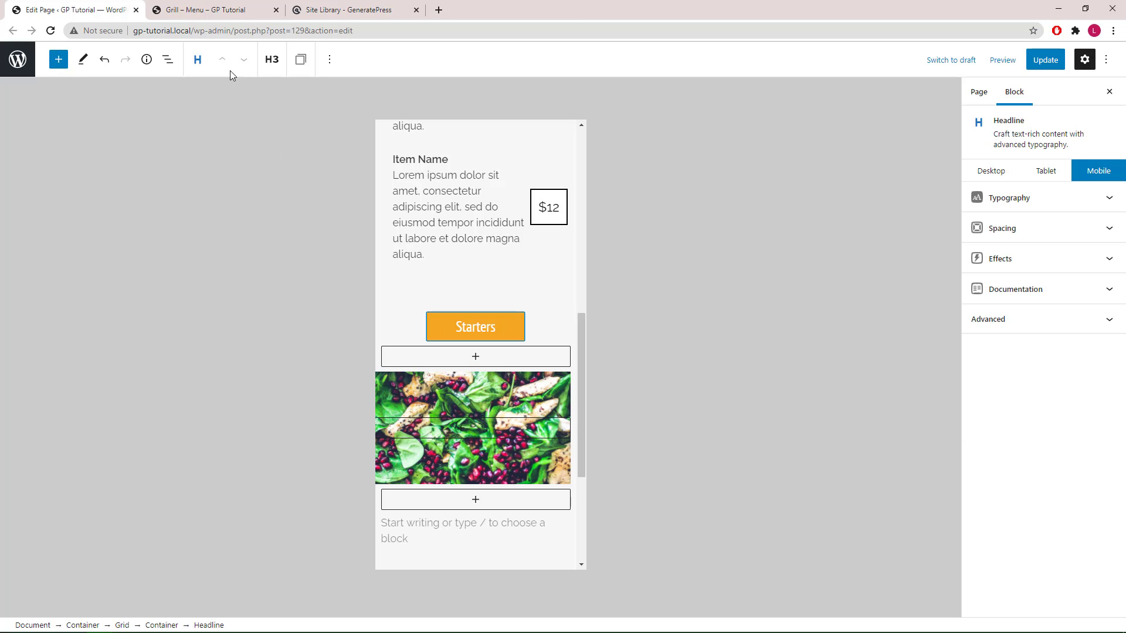
{"action": "left_click", "coordinate": [168, 60]}
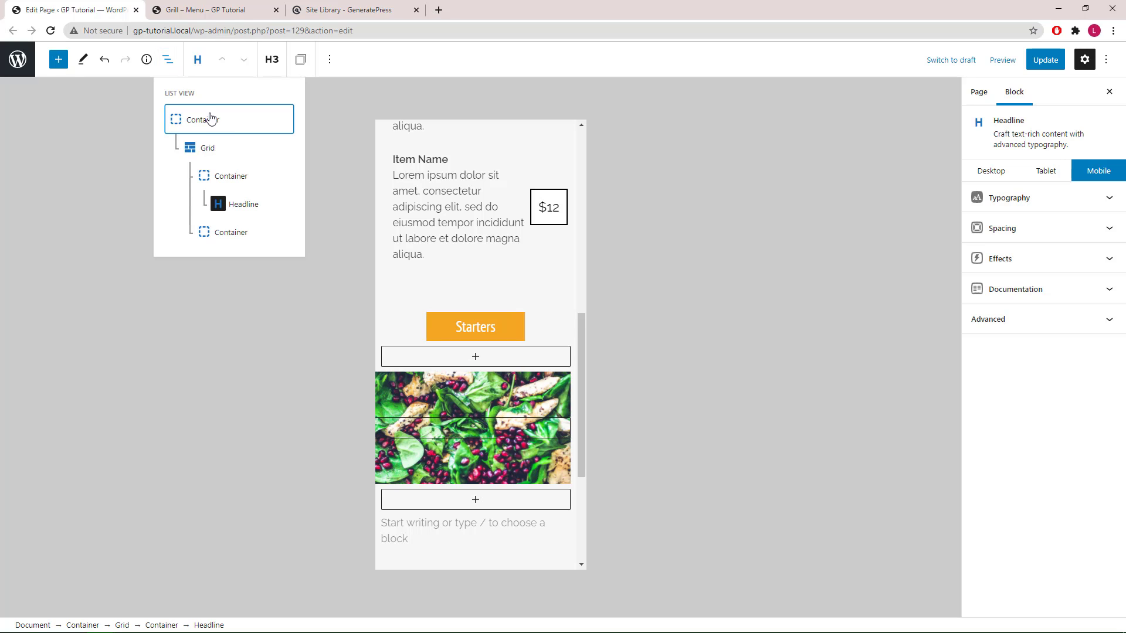
{"action": "left_click", "coordinate": [232, 179]}
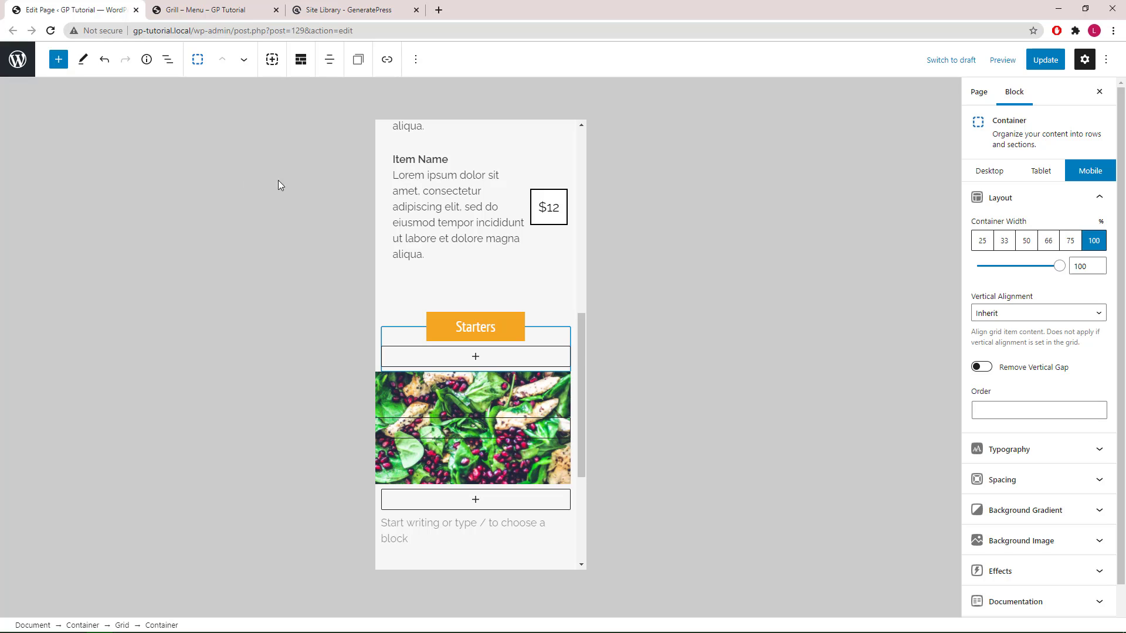
{"action": "left_click", "coordinate": [1002, 410]}
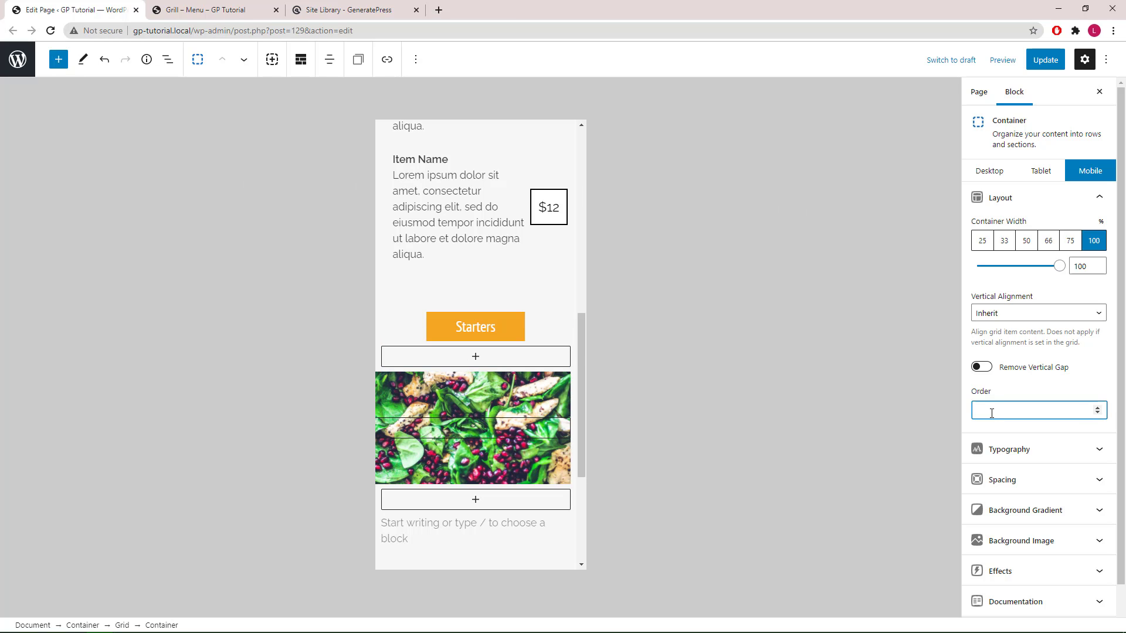
{"action": "type", "text": "2"}
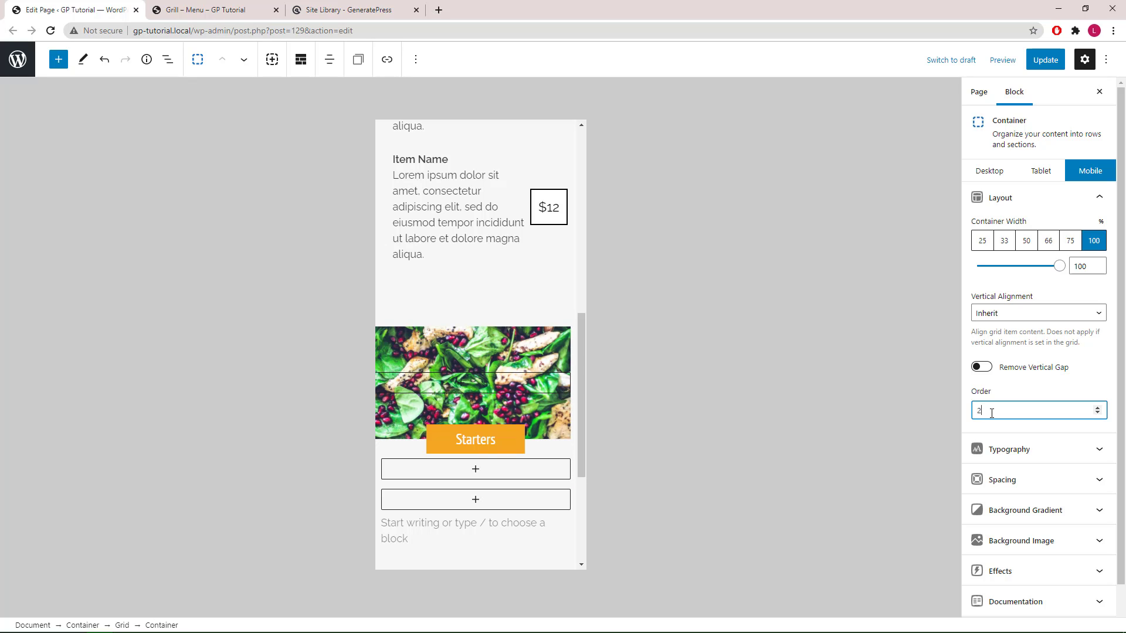
{"action": "left_click", "coordinate": [586, 337]}
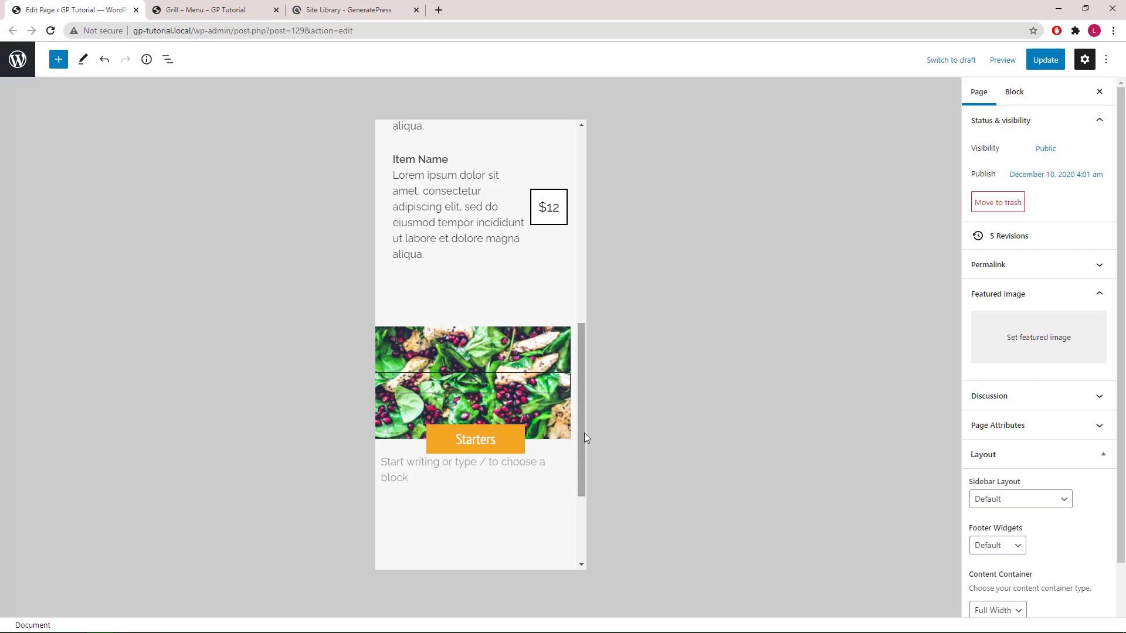
{"action": "mouse_move", "coordinate": [584, 433]}
{"action": "left_mouse_down"}
{"action": "mouse_move", "coordinate": [586, 283]}
{"action": "mouse_move", "coordinate": [591, 432]}
{"action": "left_mouse_up"}
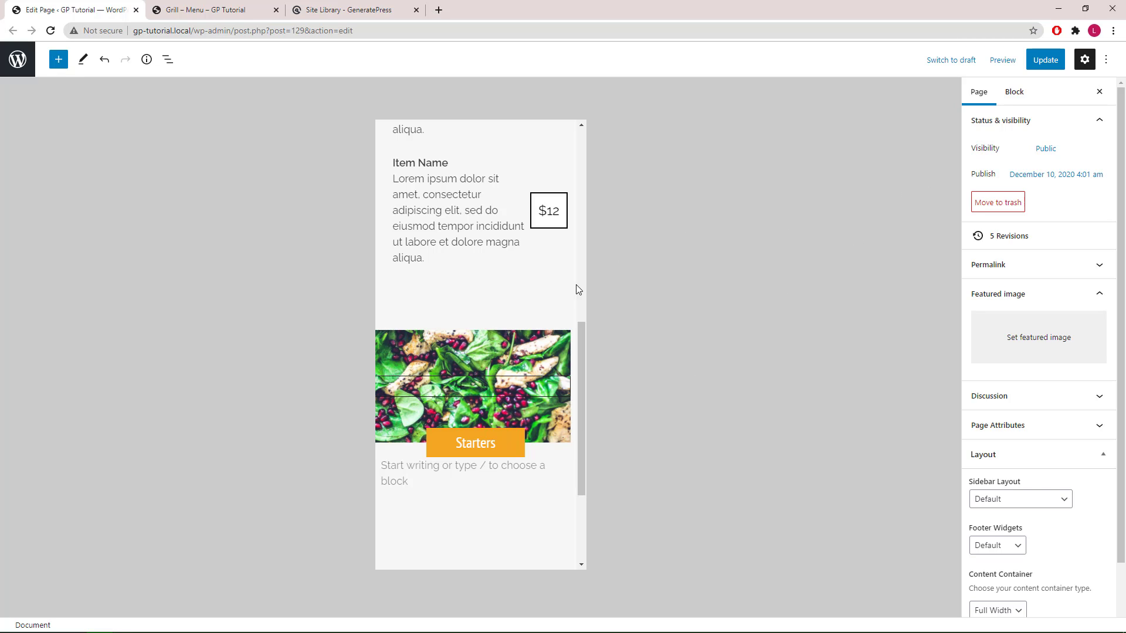
Return to the desktop view, update the page and reload the live Grill menu page to review both banners.
{"action": "left_click", "coordinate": [520, 351]}
{"action": "left_click", "coordinate": [985, 173]}
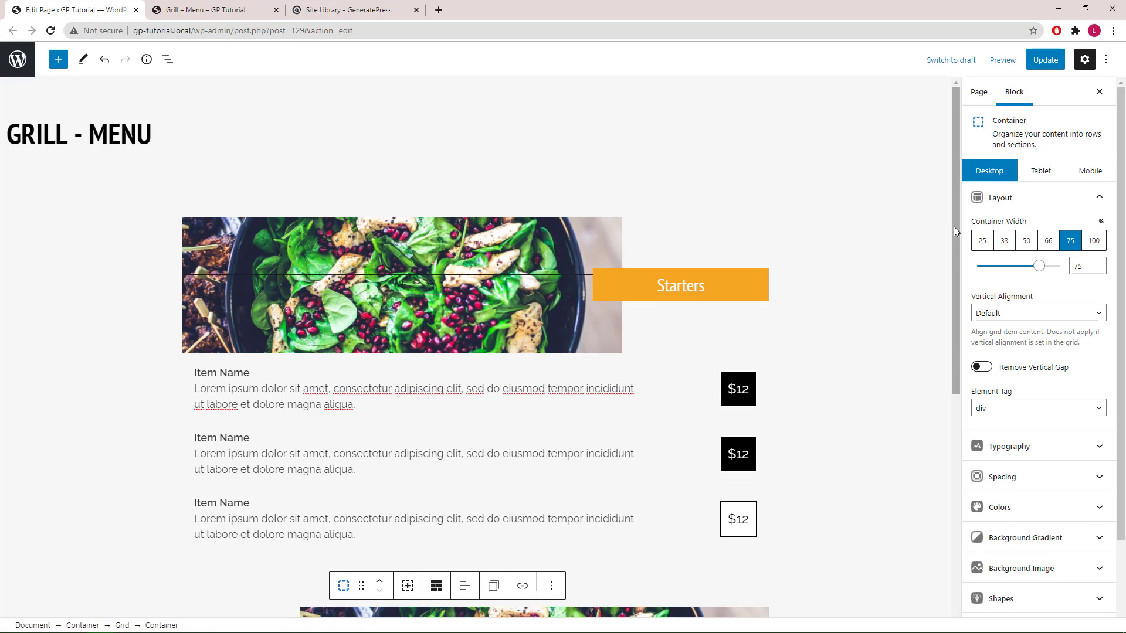
{"action": "mouse_move", "coordinate": [953, 226]}
{"action": "left_mouse_down"}
{"action": "mouse_move", "coordinate": [964, 384]}
{"action": "mouse_move", "coordinate": [959, 231]}
{"action": "left_mouse_up"}
{"action": "left_click", "coordinate": [1039, 69]}
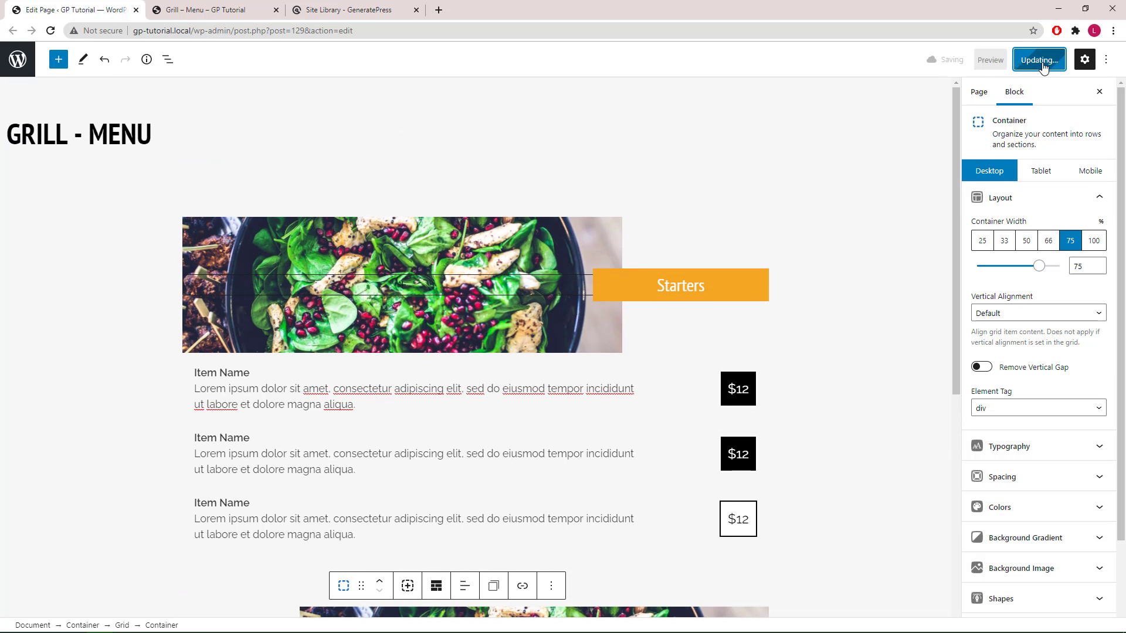
{"action": "left_click", "coordinate": [216, 16]}
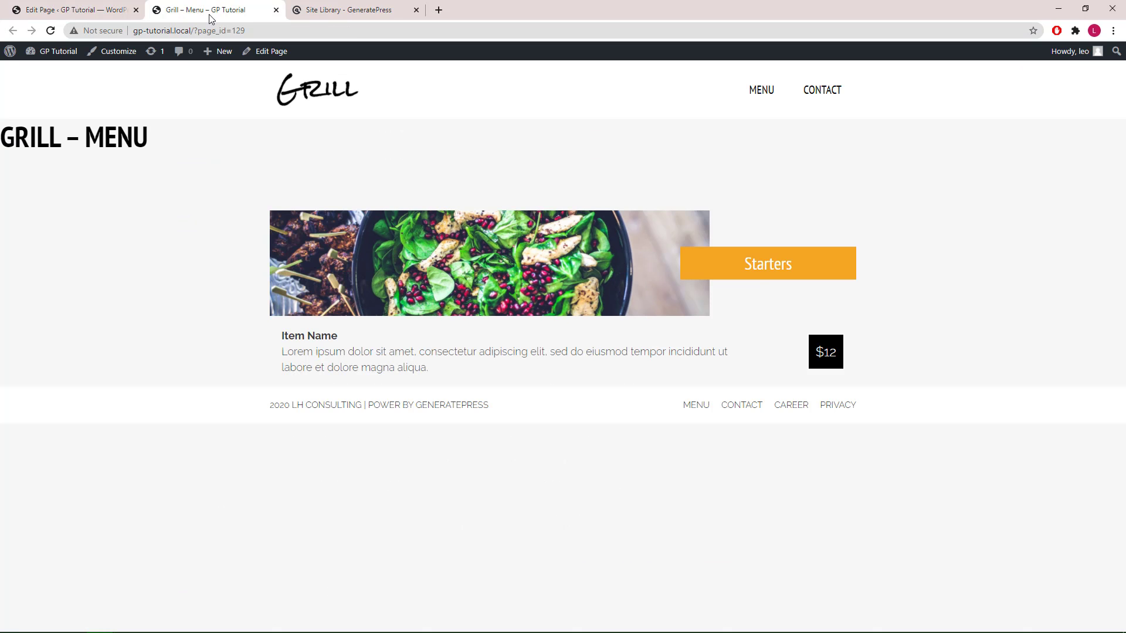
{"action": "left_click", "coordinate": [52, 33]}
{"action": "scroll", "coordinate": [549, 243], "scroll_direction": "down", "scroll_amount": 1}
{"action": "scroll", "coordinate": [550, 251], "scroll_direction": "down", "scroll_amount": 1}
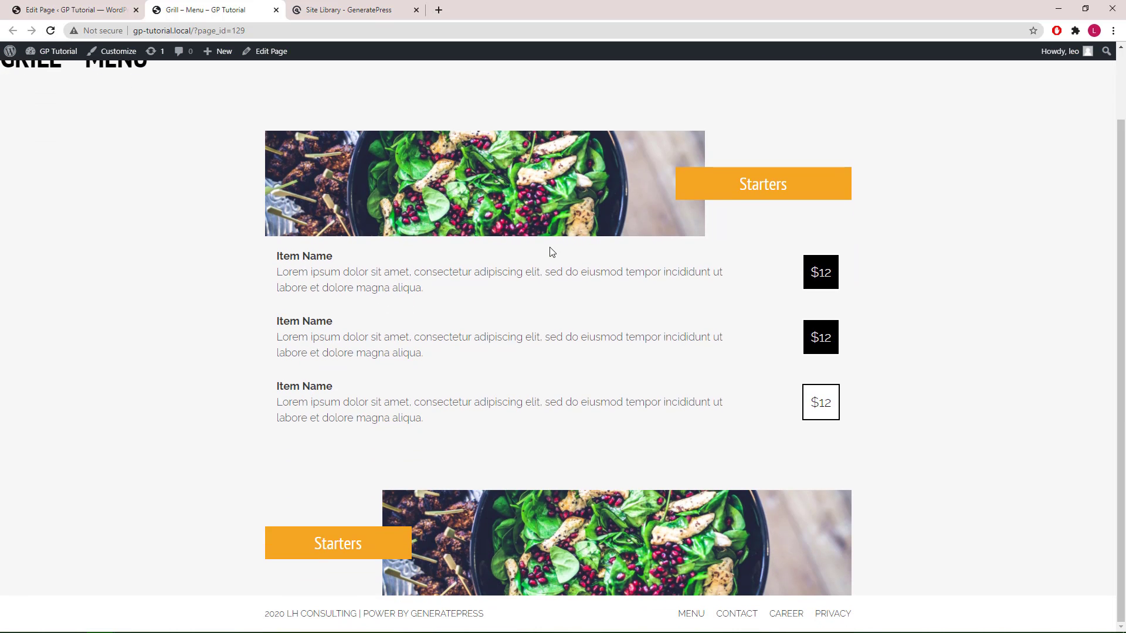
{"action": "scroll", "coordinate": [551, 270], "scroll_direction": "up", "scroll_amount": 2}
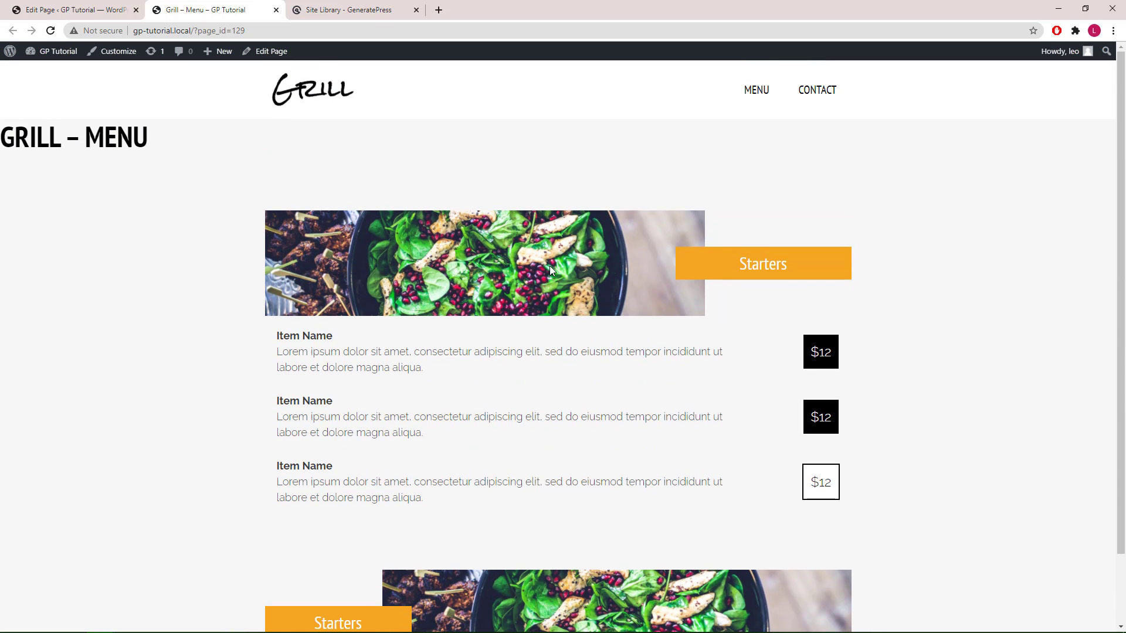
Back in the page editor, enable the Transition effect on the first banner's outer container and check its settings.
{"action": "left_click", "coordinate": [76, 10]}
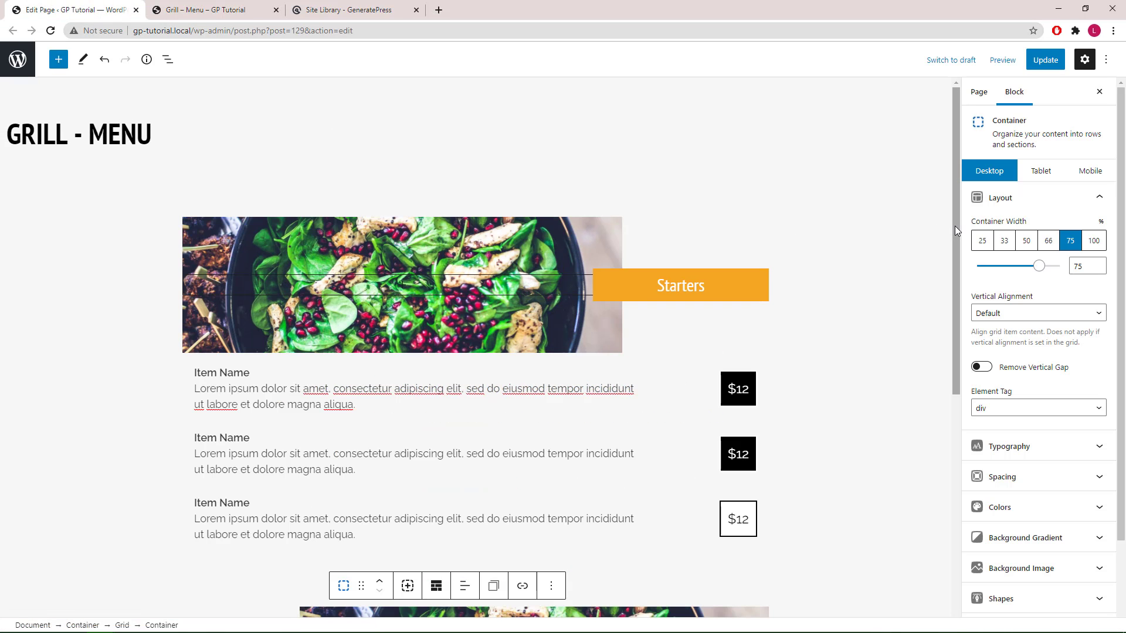
{"action": "scroll", "coordinate": [955, 227], "scroll_direction": "down", "scroll_amount": 2}
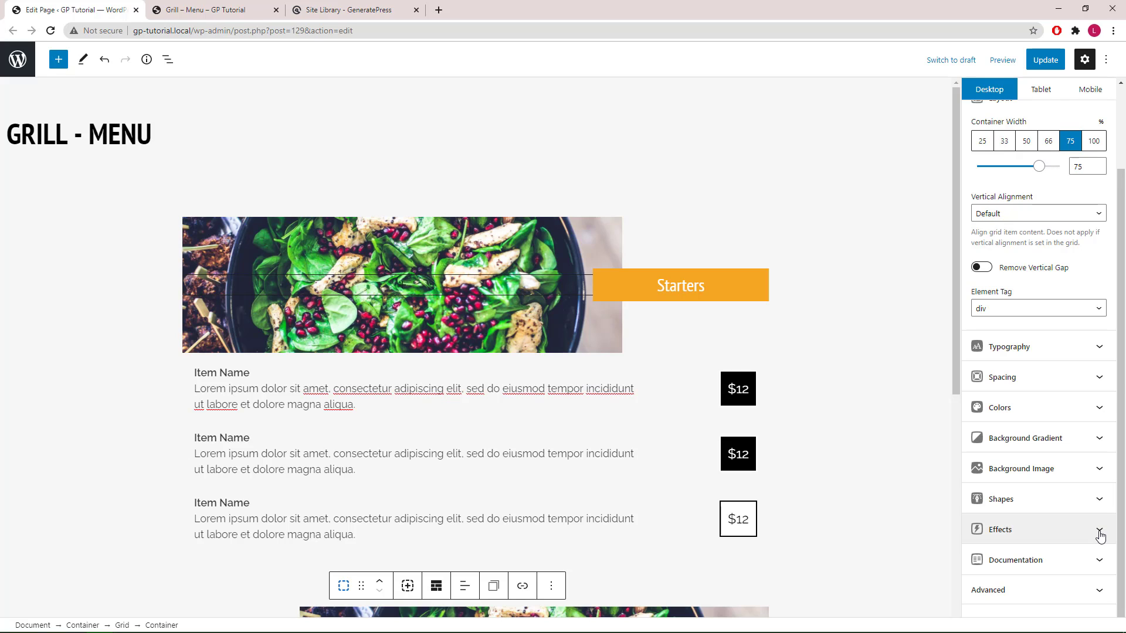
{"action": "left_click", "coordinate": [134, 239]}
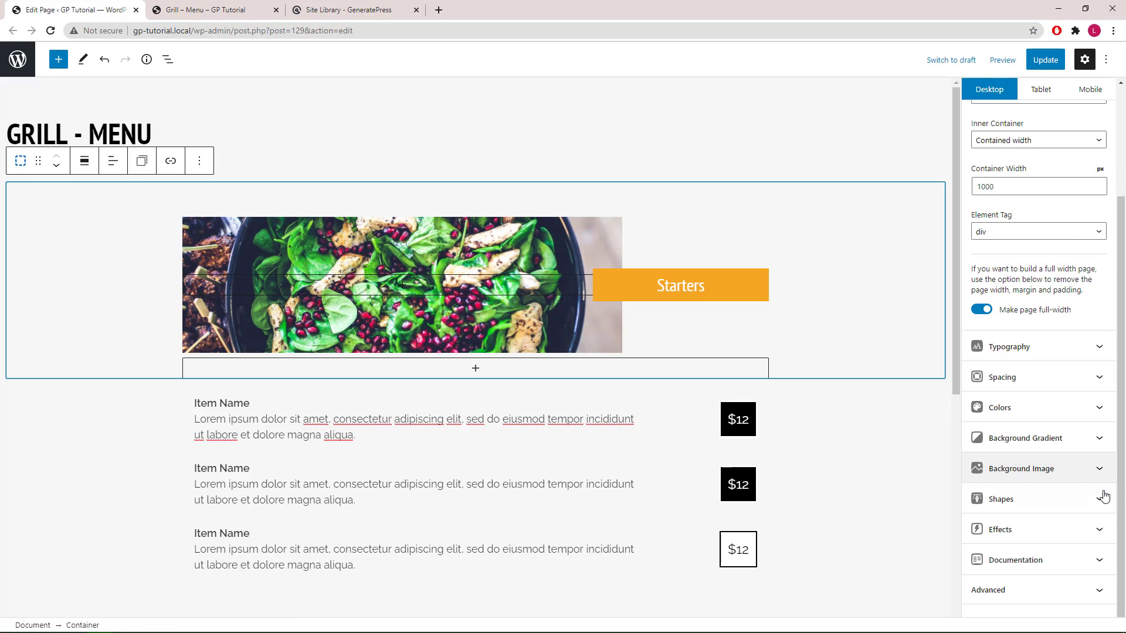
{"action": "left_click", "coordinate": [1100, 531]}
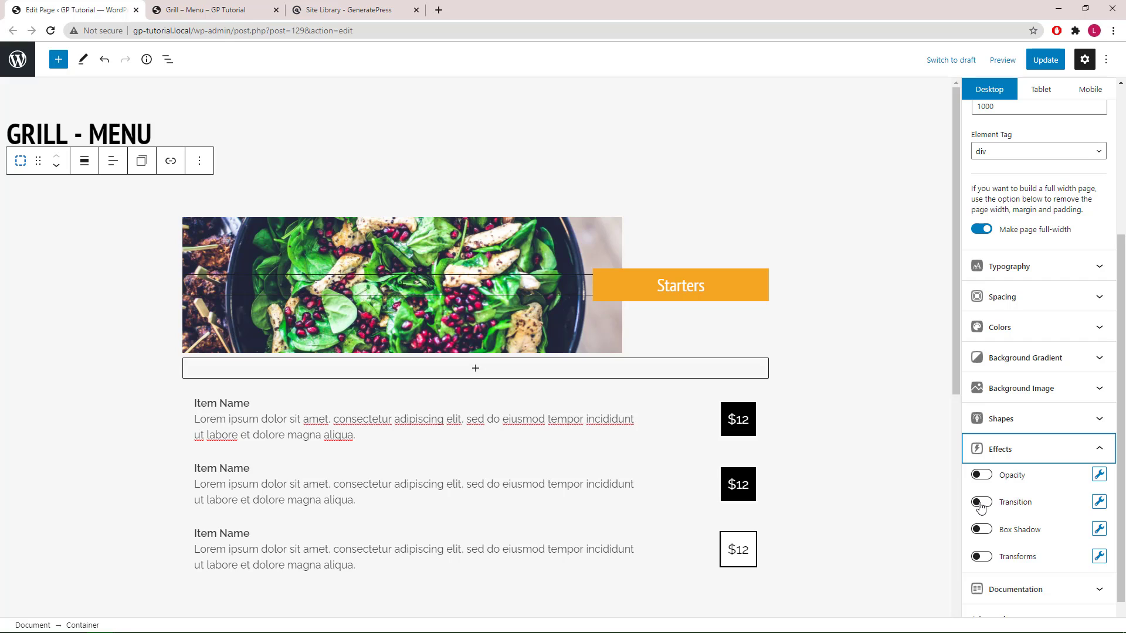
{"action": "left_click", "coordinate": [981, 504]}
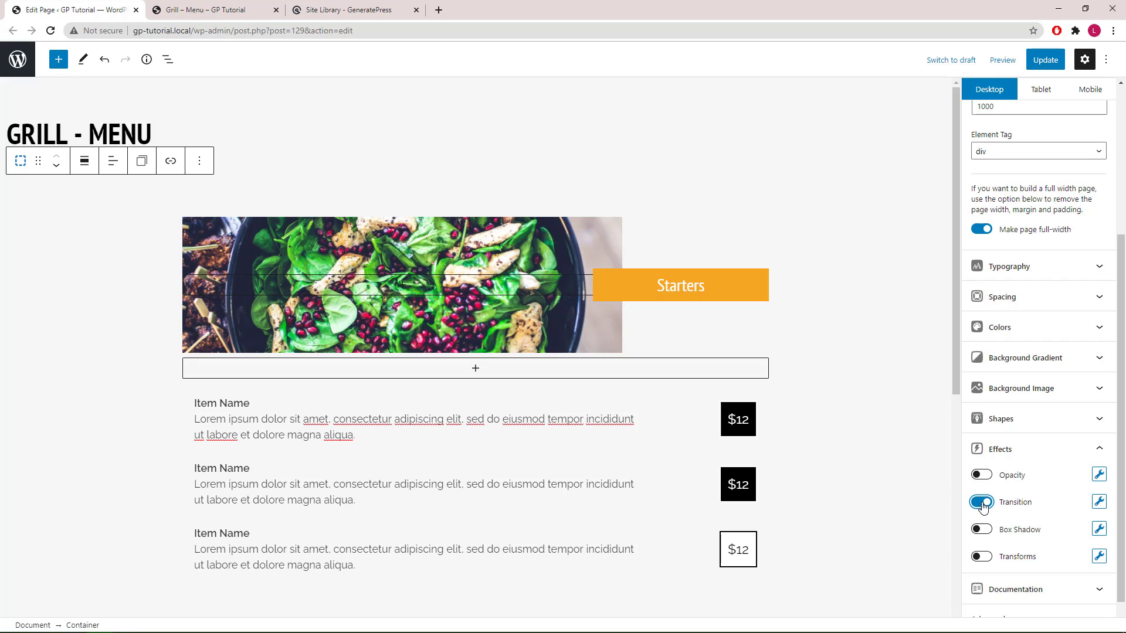
{"action": "left_click", "coordinate": [1096, 505]}
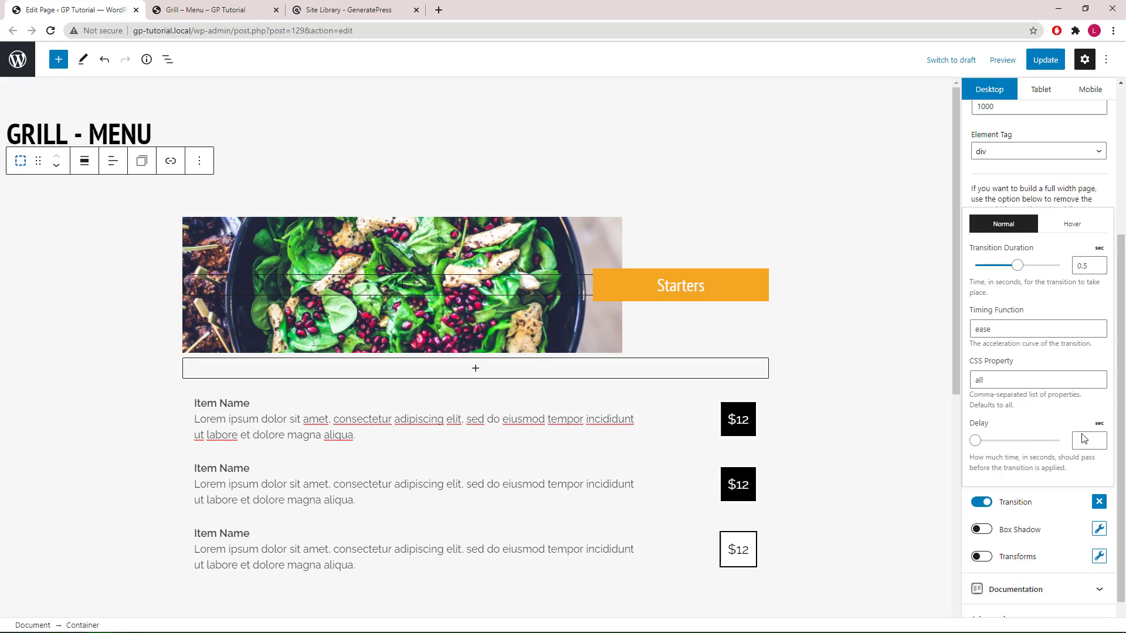
{"action": "left_click", "coordinate": [1098, 504]}
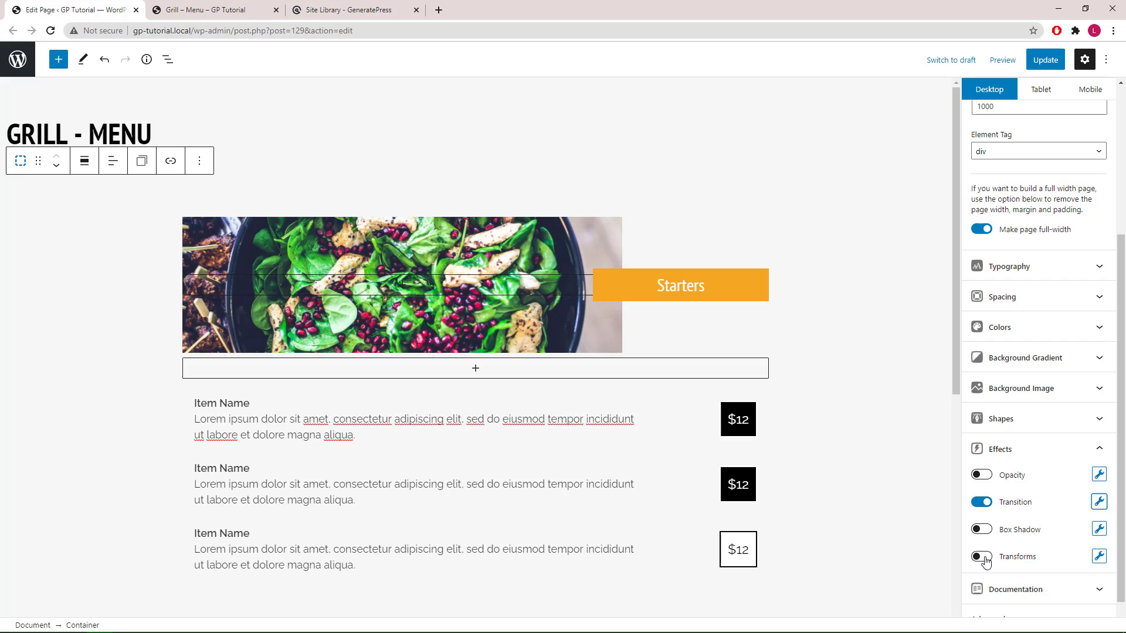
Enable Transforms on the first banner's outer container and add a Translate transform for the Hover state.
{"action": "left_click", "coordinate": [986, 560]}
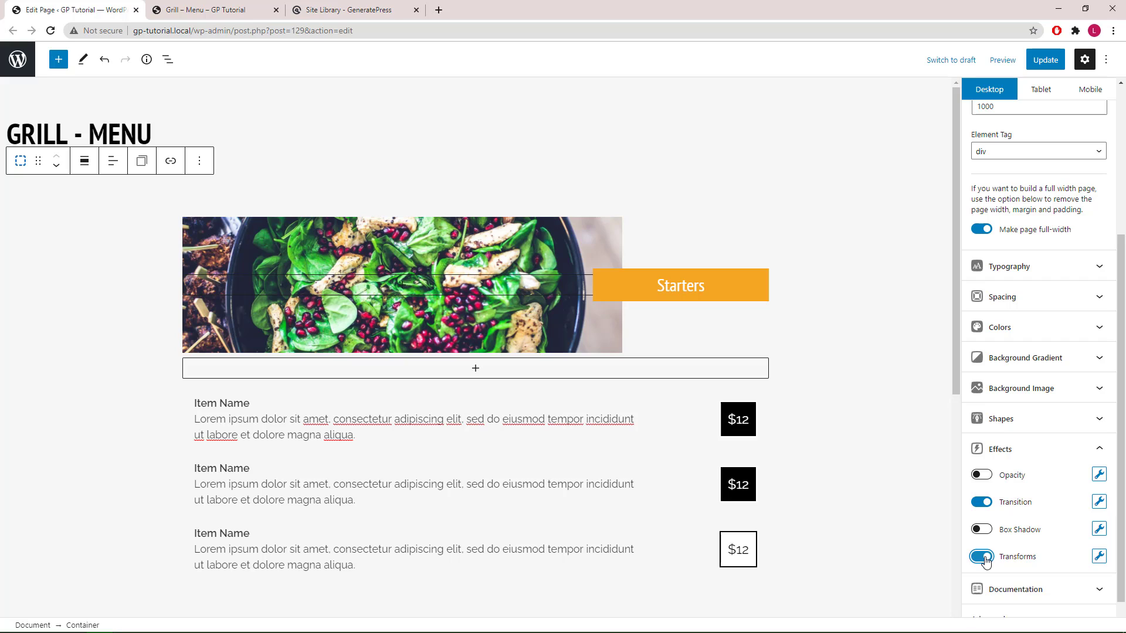
{"action": "left_click", "coordinate": [1100, 557]}
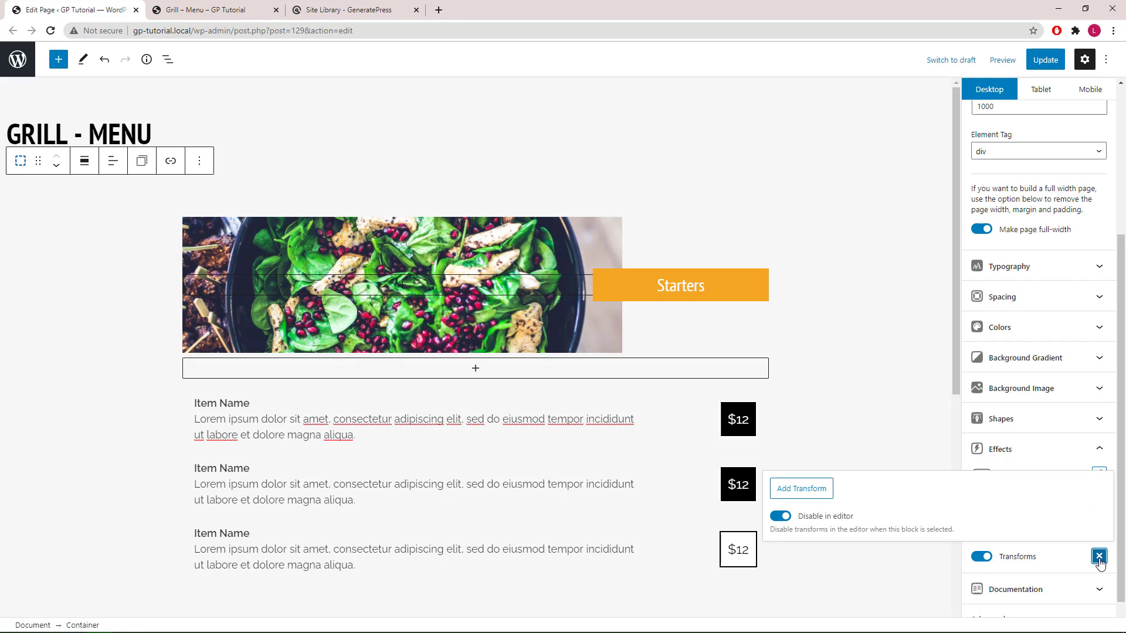
{"action": "left_click", "coordinate": [813, 495]}
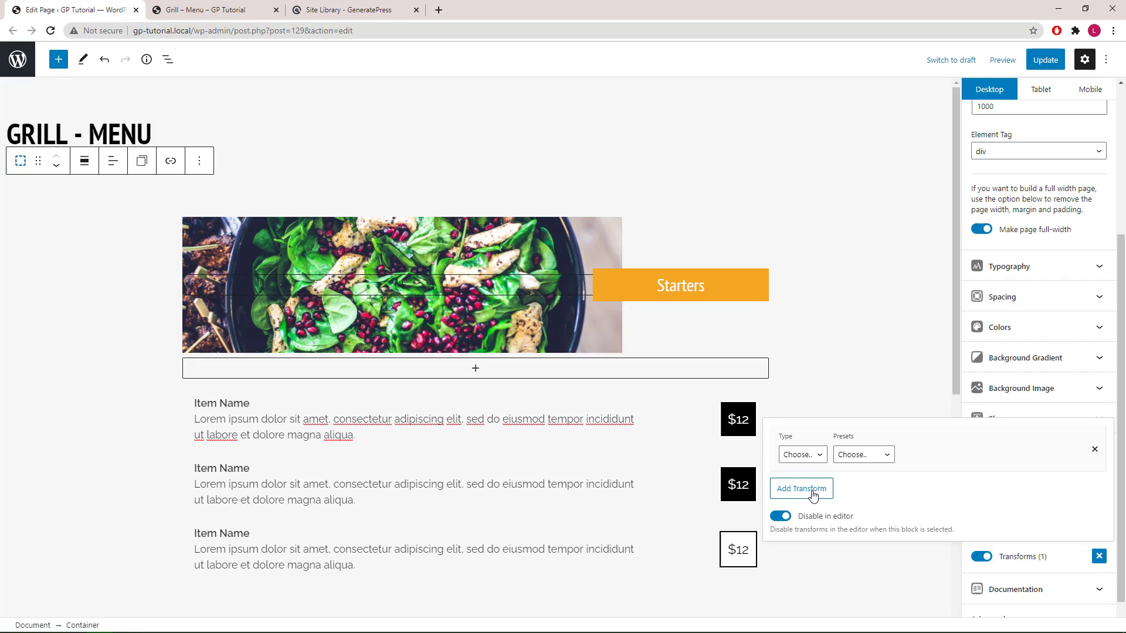
{"action": "left_click", "coordinate": [808, 464]}
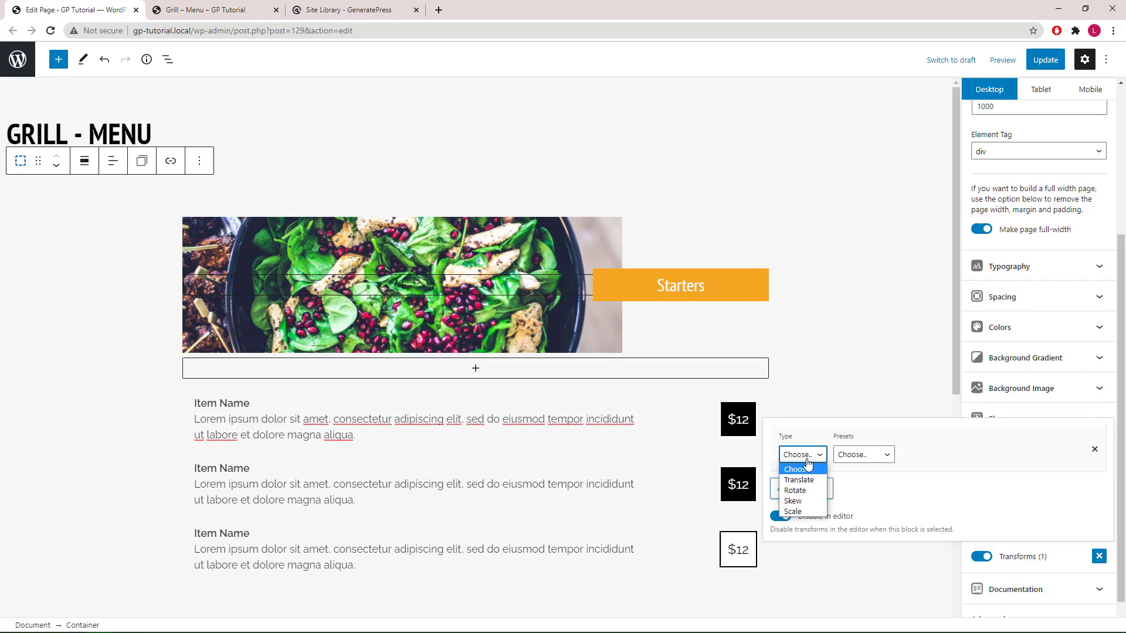
{"action": "left_click", "coordinate": [808, 481]}
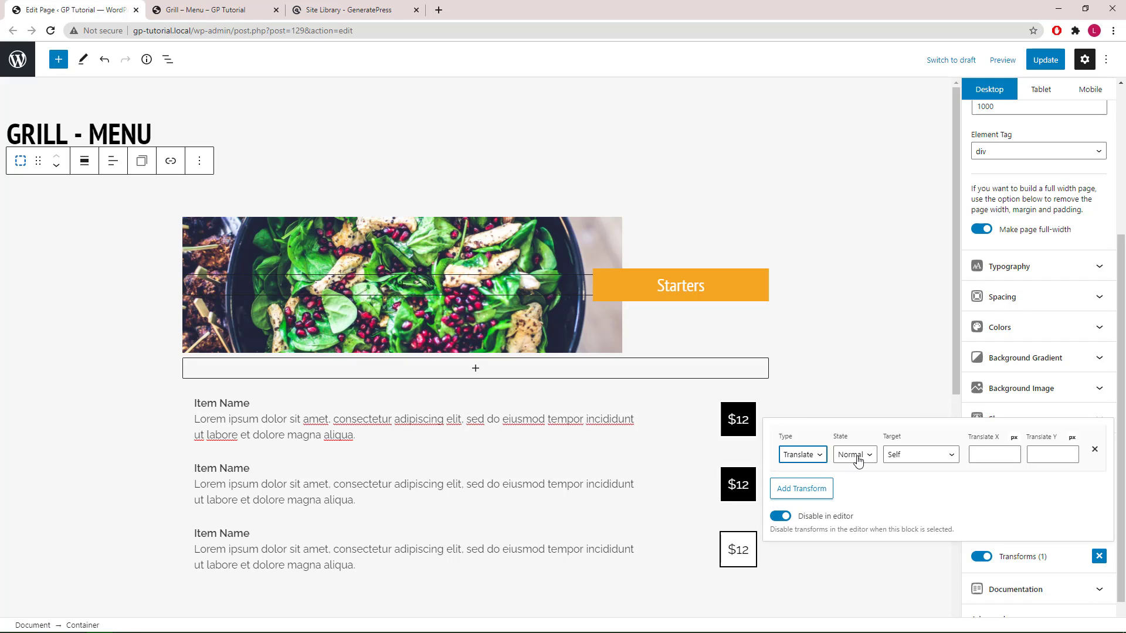
{"action": "left_click", "coordinate": [859, 461]}
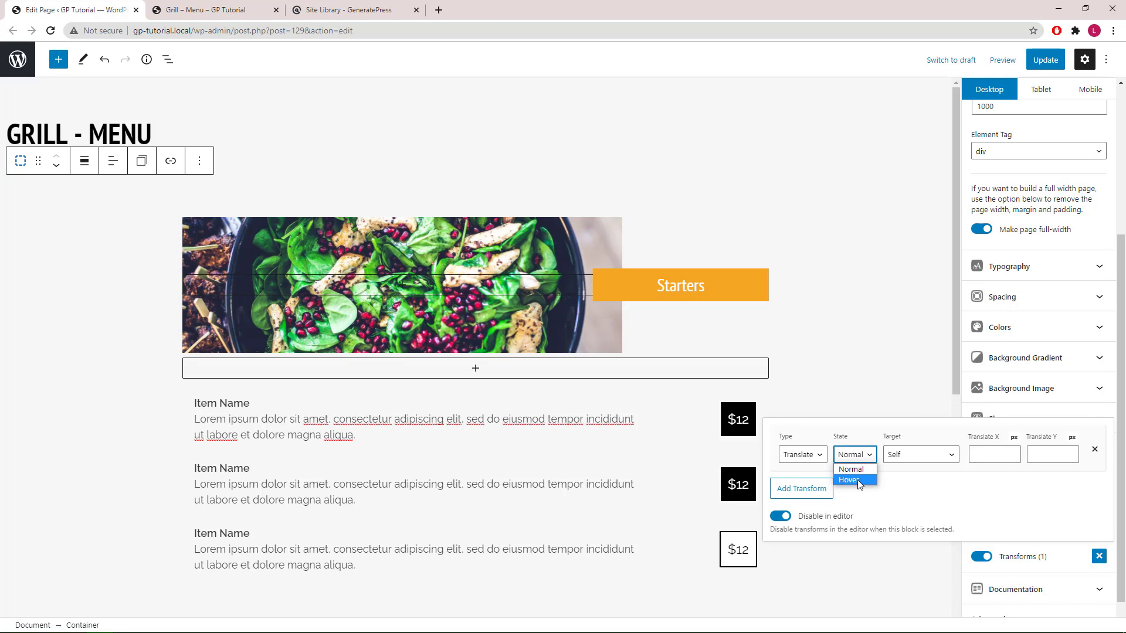
{"action": "left_click", "coordinate": [858, 479]}
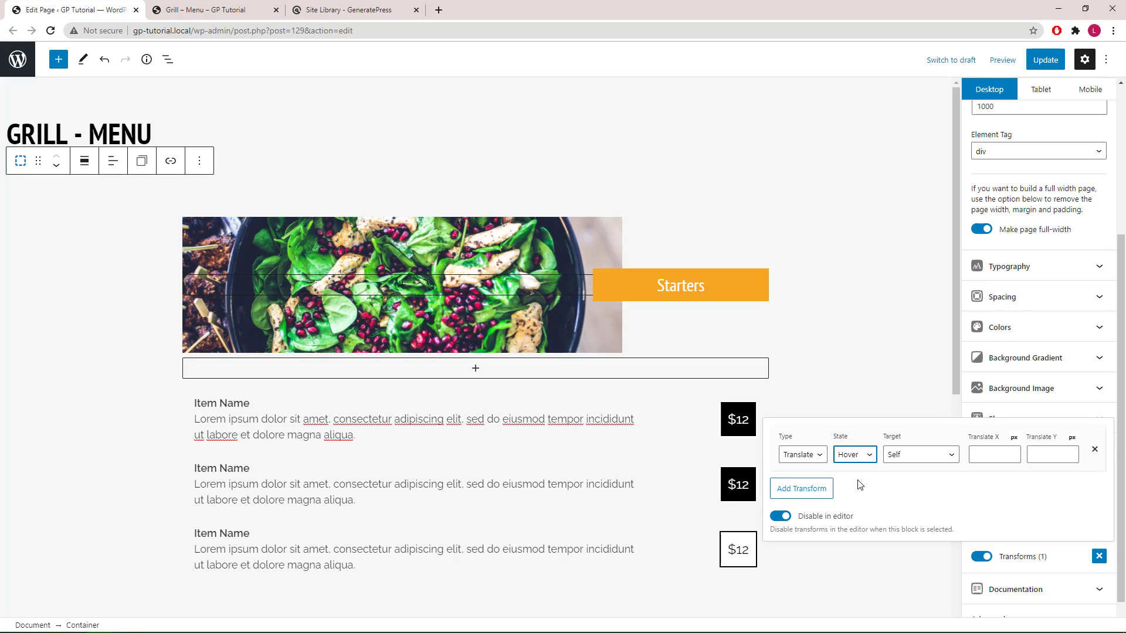
Target the transform at the custom selector .gb-headline with Translate X -20 px, and turn off disabling transforms in the editor.
{"action": "left_click", "coordinate": [911, 461]}
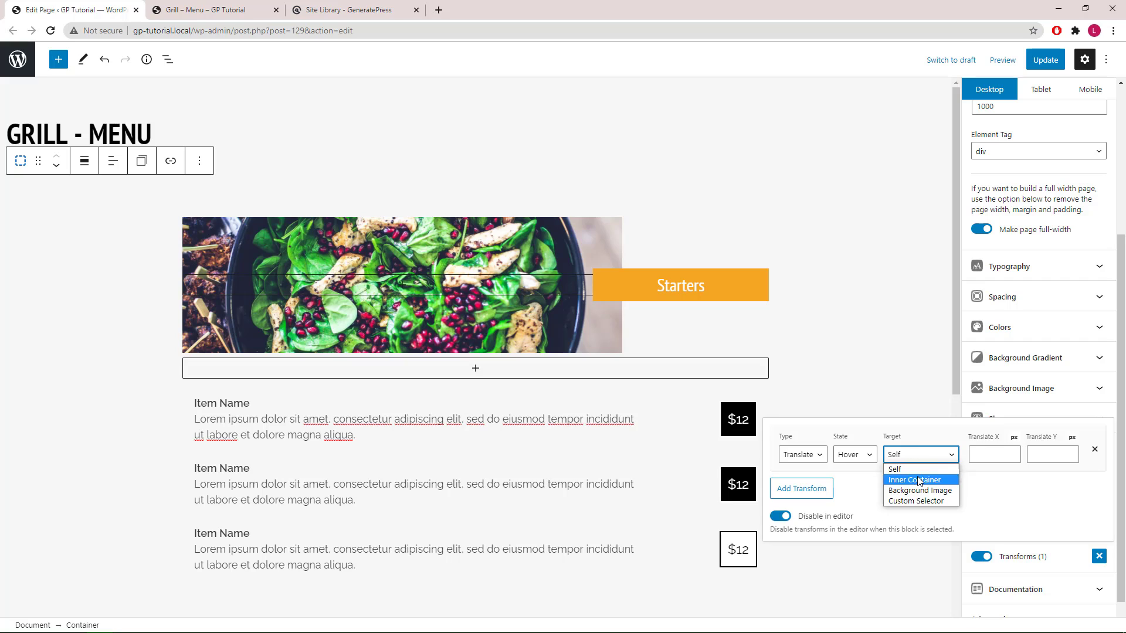
{"action": "left_click", "coordinate": [919, 501]}
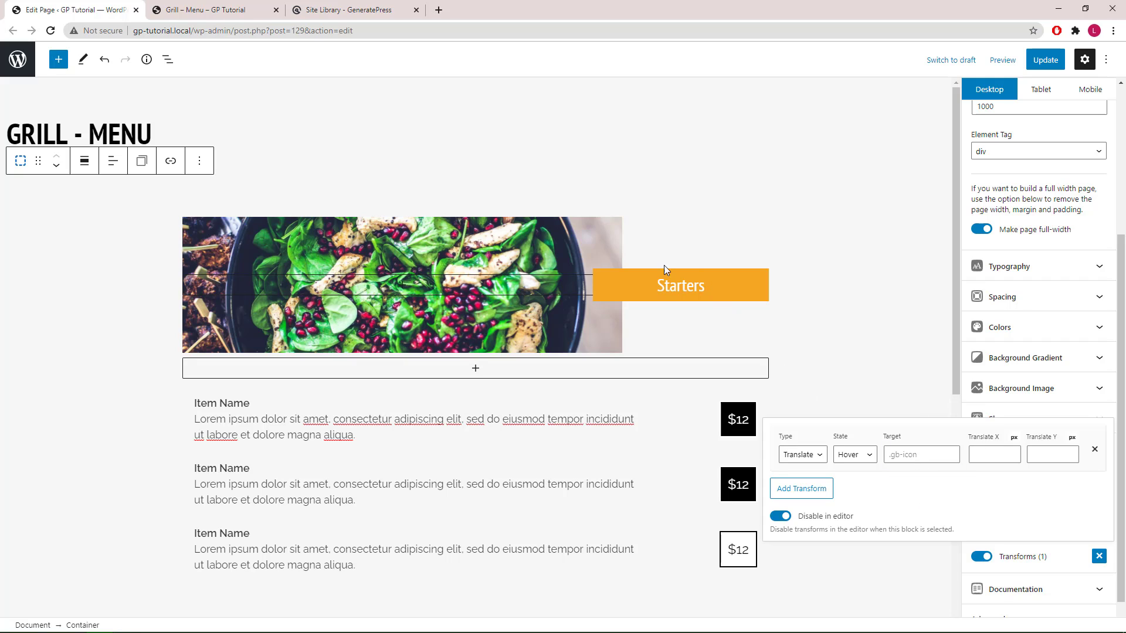
{"action": "left_click", "coordinate": [918, 457]}
{"action": "type", "text": ".gb-headline"}
{"action": "left_click", "coordinate": [990, 455]}
{"action": "left_click", "coordinate": [782, 516]}
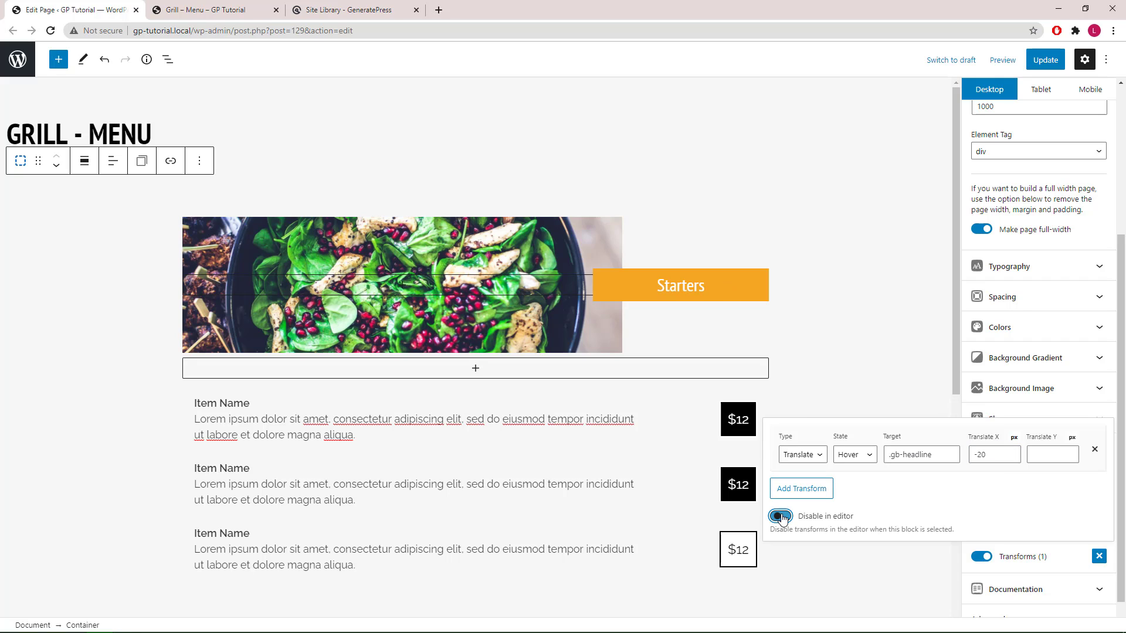
{"action": "left_click", "coordinate": [1098, 556]}
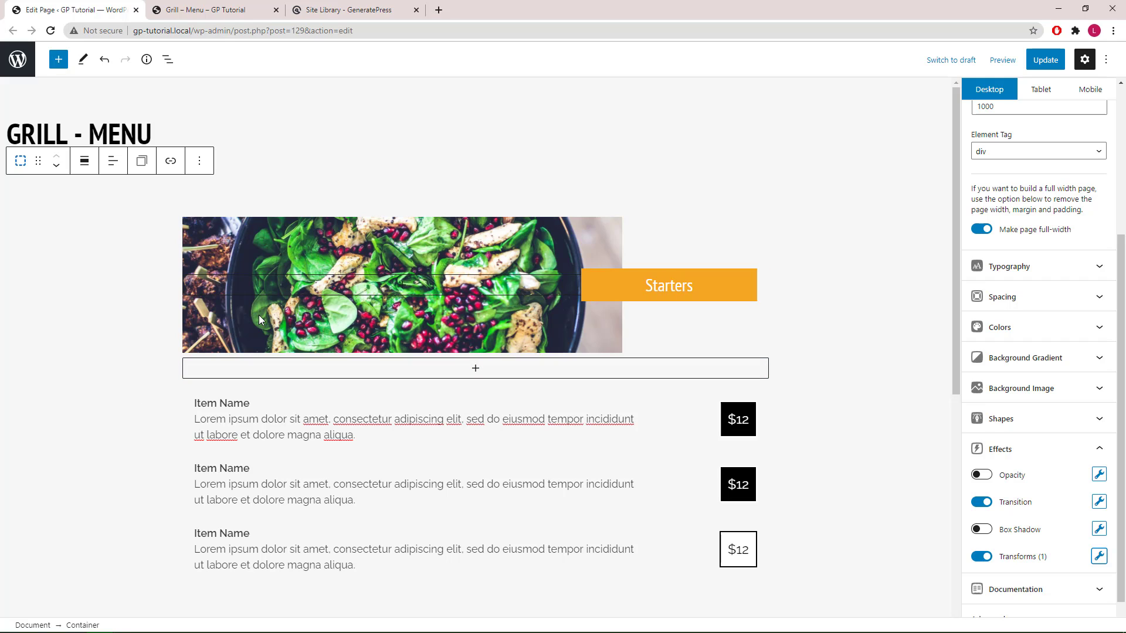
Save the page with the hover transform and refresh the live Grill menu page.
{"action": "left_click", "coordinate": [1038, 64]}
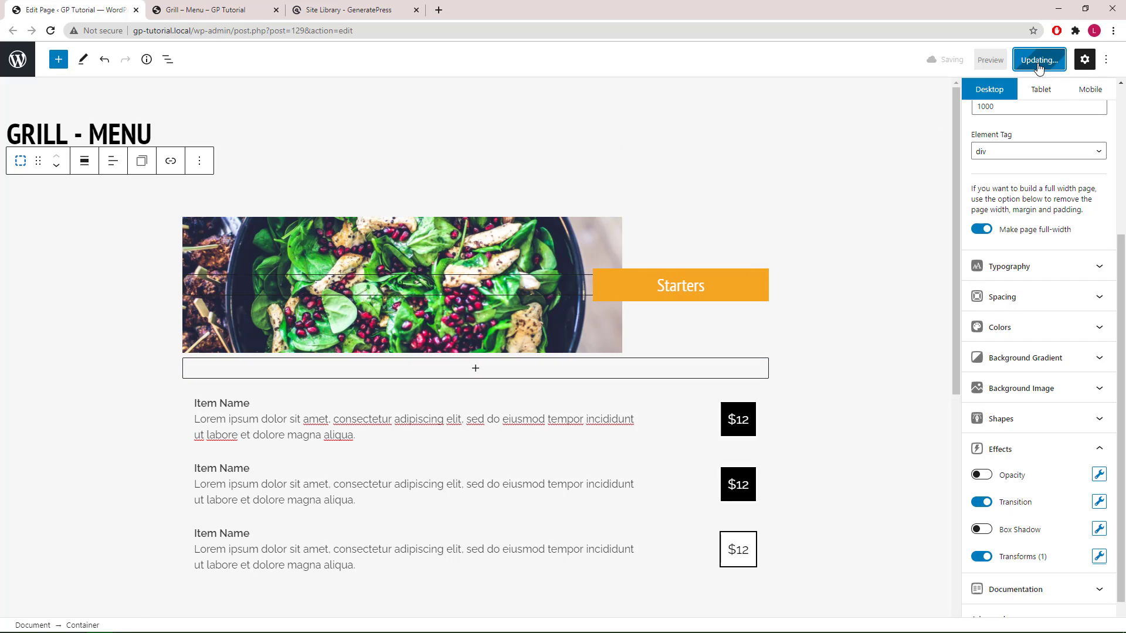
{"action": "left_click", "coordinate": [185, 11]}
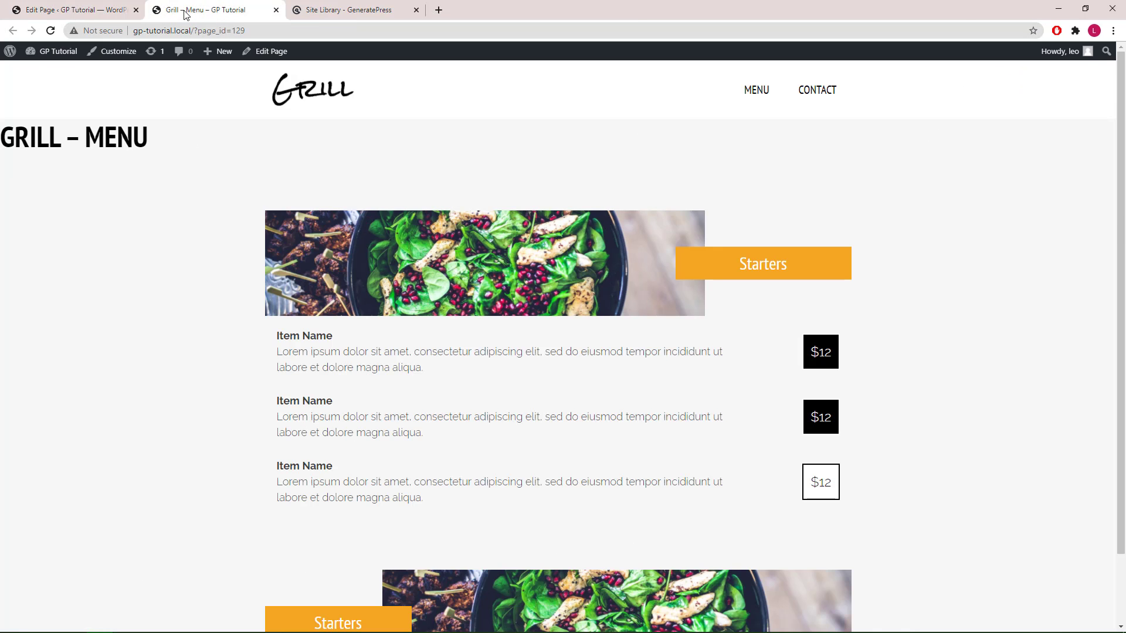
{"action": "left_click", "coordinate": [50, 32]}
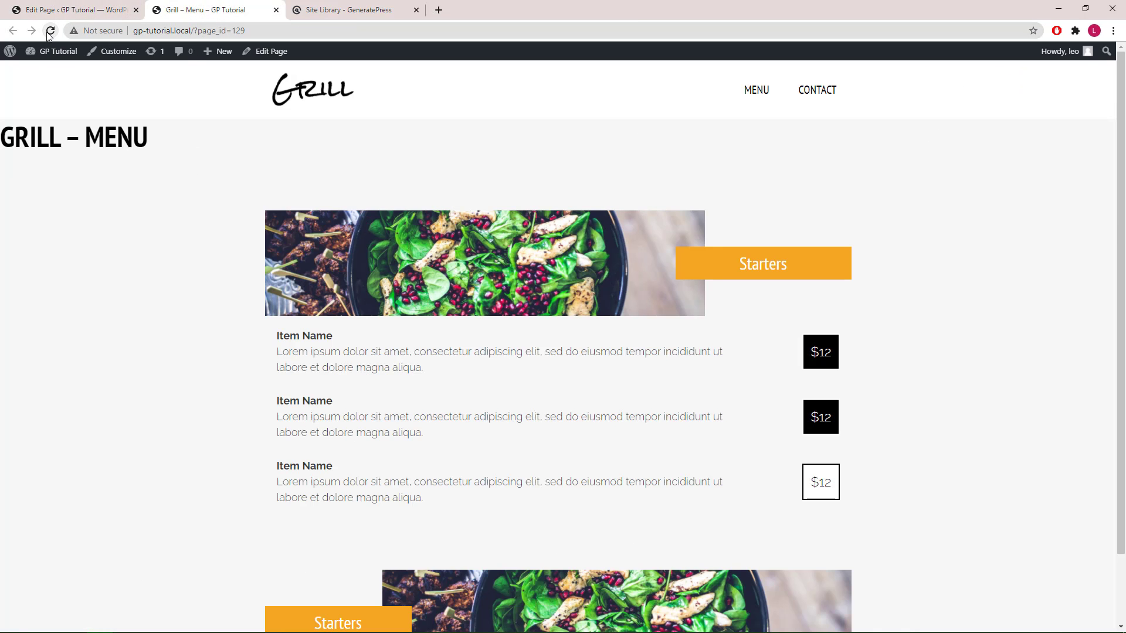